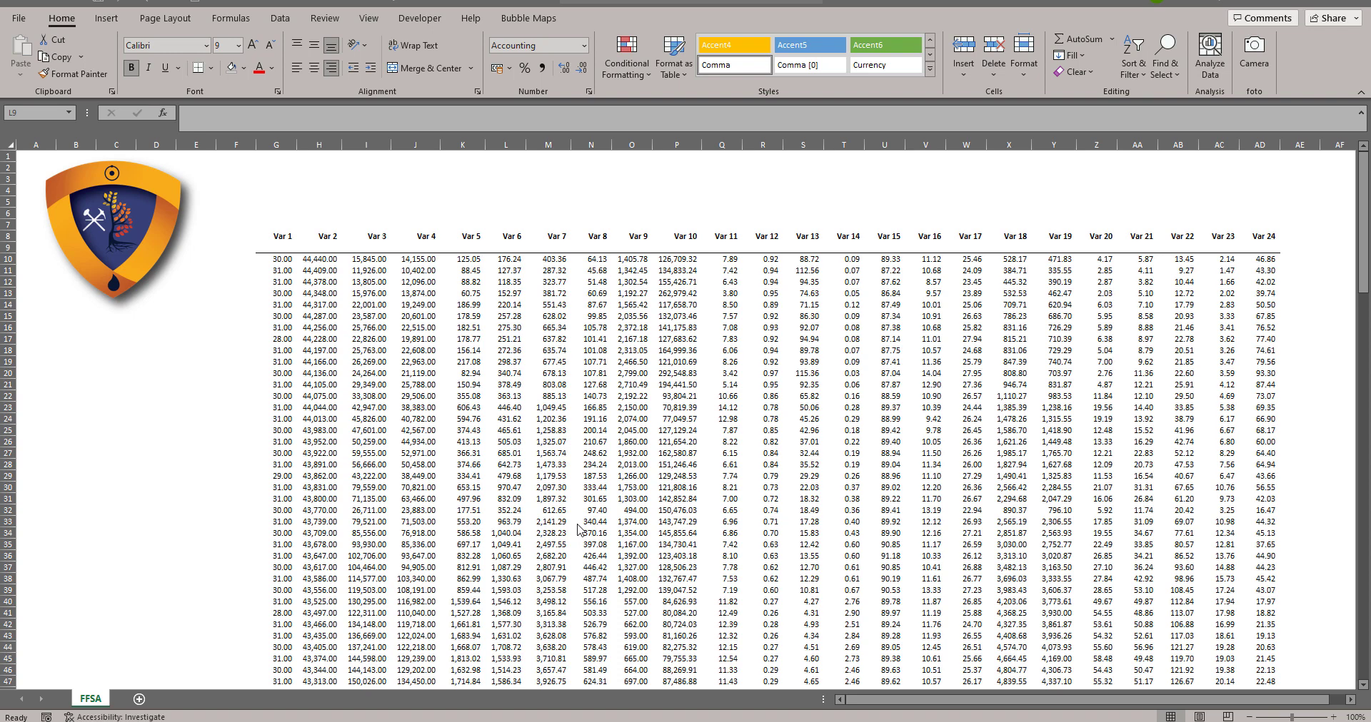
Select various cells and ranges in row 29, then K24, and see that no row highlight appears
{"action": "left_click", "coordinate": [299, 475]}
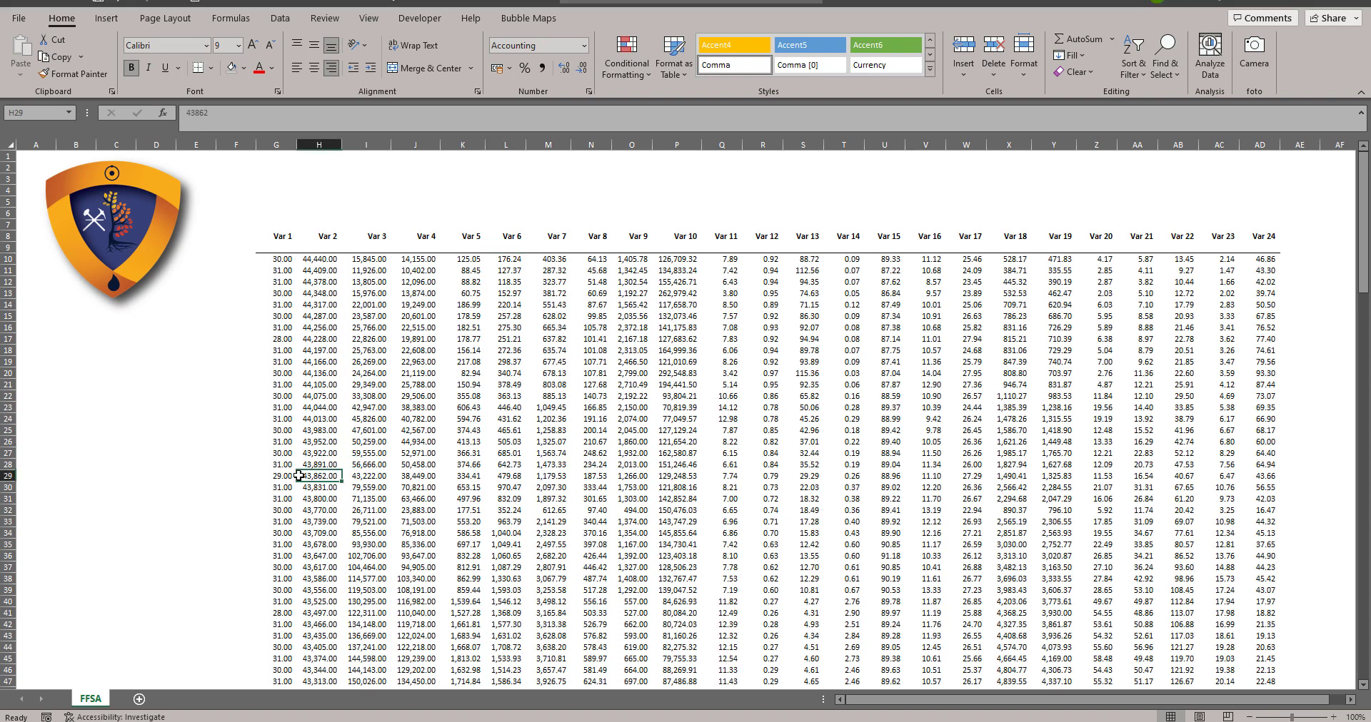
{"action": "left_click_drag", "start_coordinate": [299, 475], "coordinate": [642, 476]}
{"action": "left_click", "coordinate": [286, 475]}
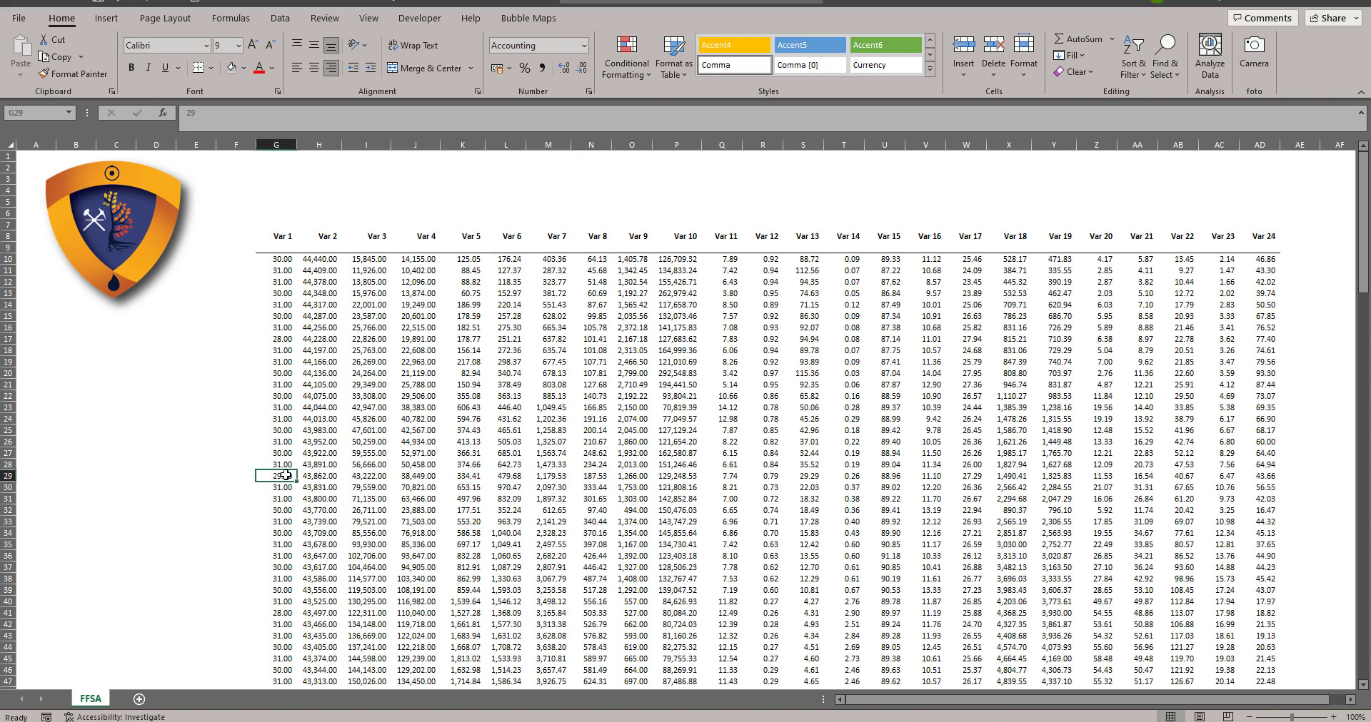
{"action": "left_click_drag", "start_coordinate": [285, 476], "coordinate": [1139, 475]}
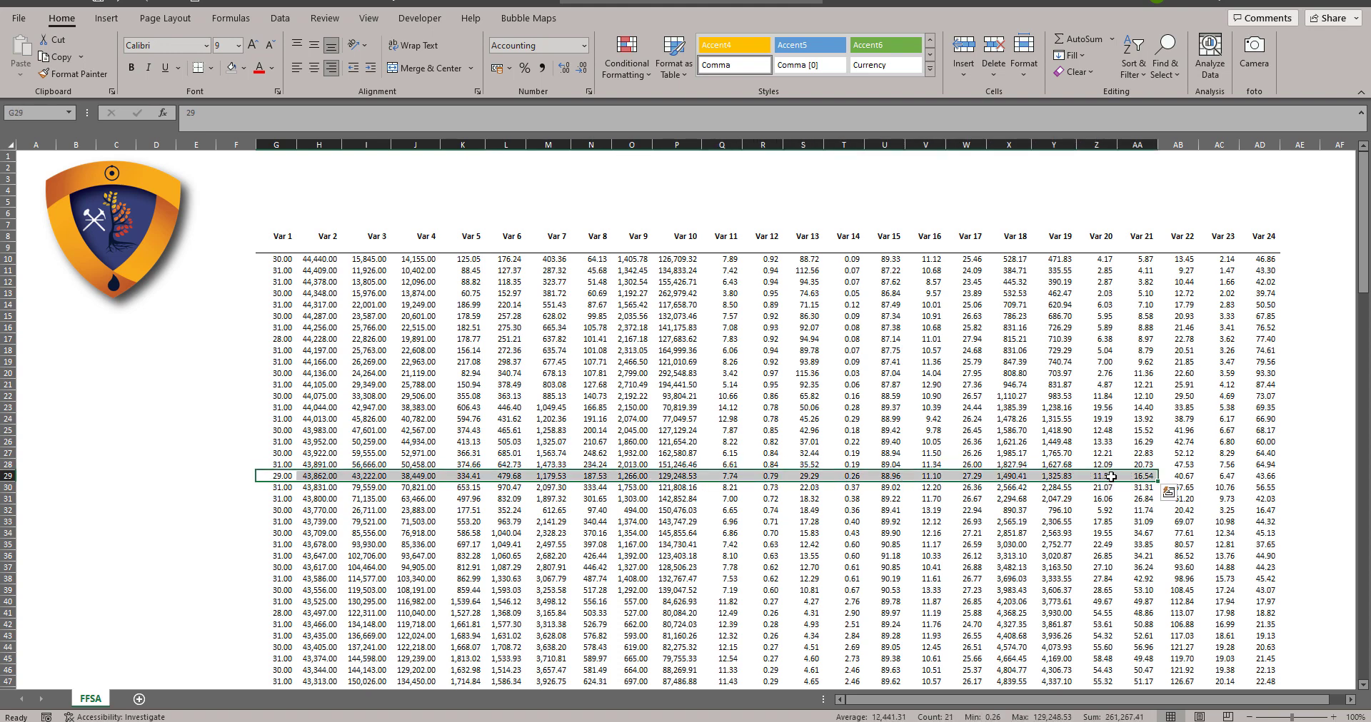
{"action": "left_click", "coordinate": [599, 476]}
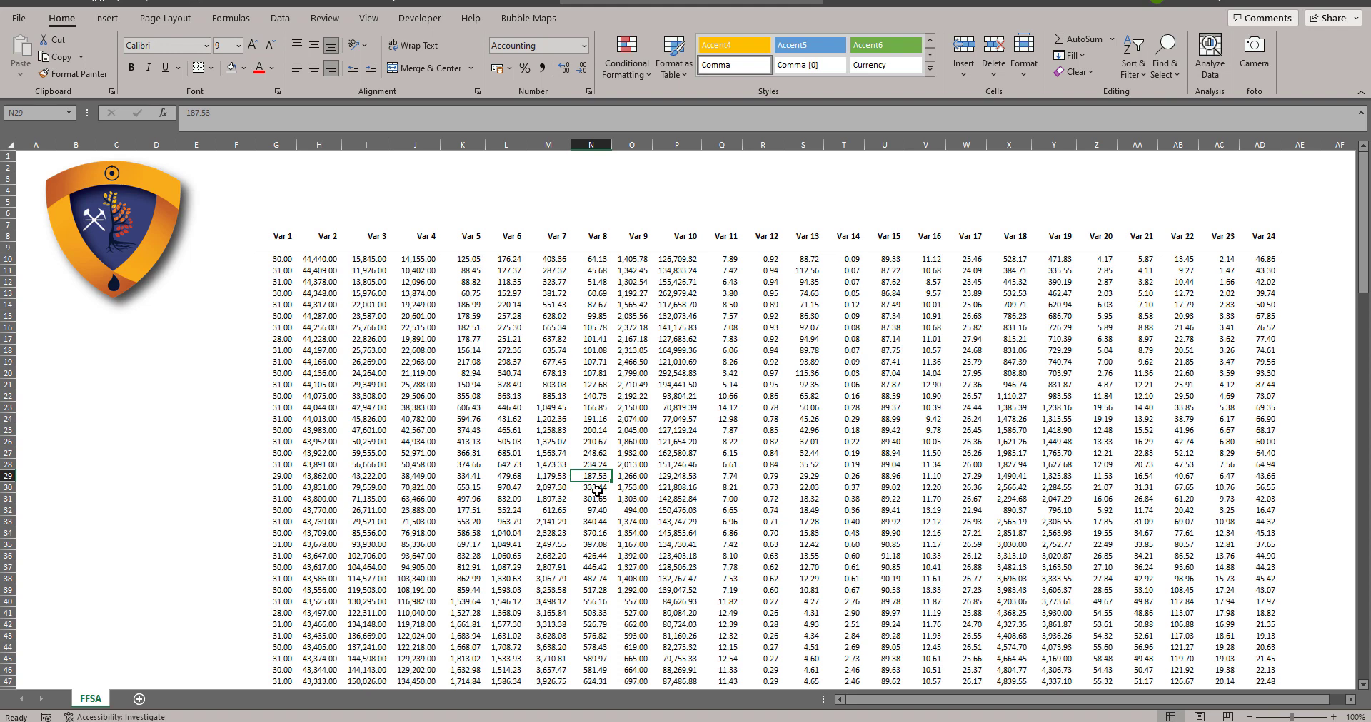
{"action": "left_click_drag", "start_coordinate": [304, 475], "coordinate": [1199, 476]}
{"action": "left_click", "coordinate": [1218, 476]}
{"action": "left_click", "coordinate": [1053, 477]}
{"action": "left_click", "coordinate": [821, 476]}
{"action": "left_click", "coordinate": [591, 487]}
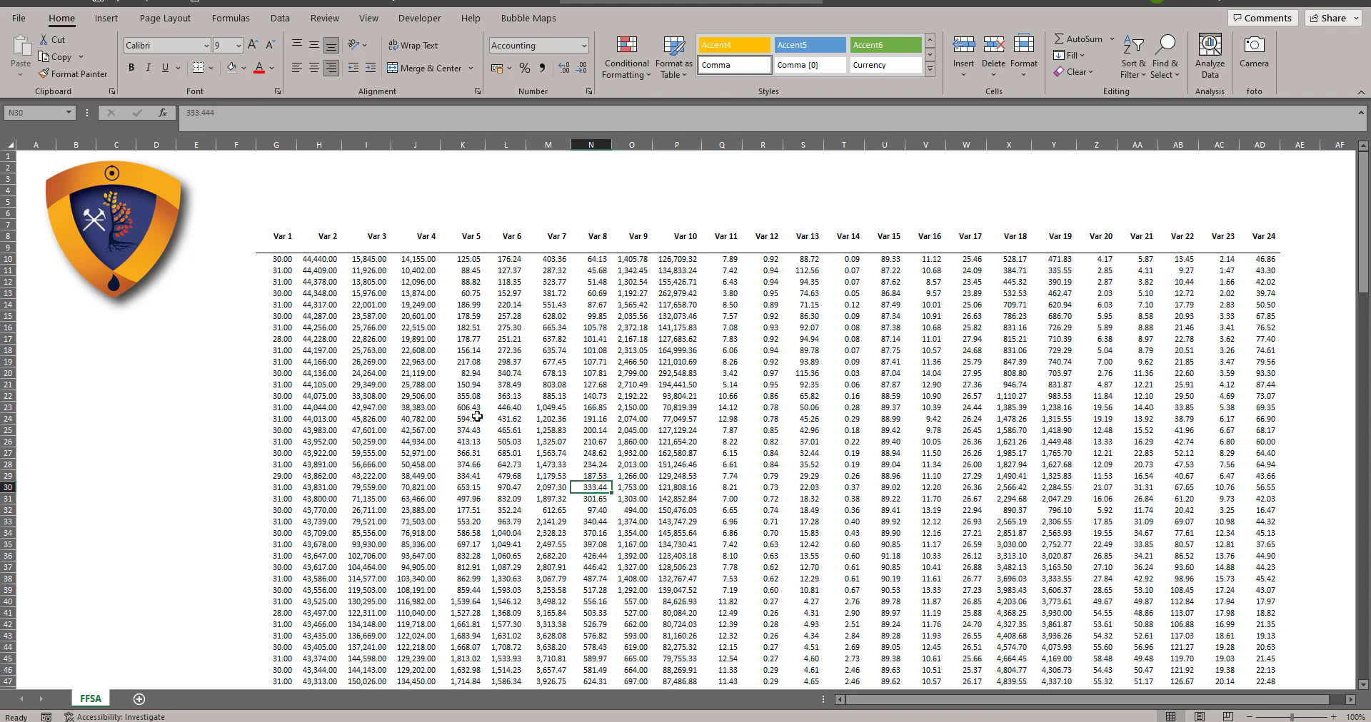
{"action": "left_click", "coordinate": [477, 417]}
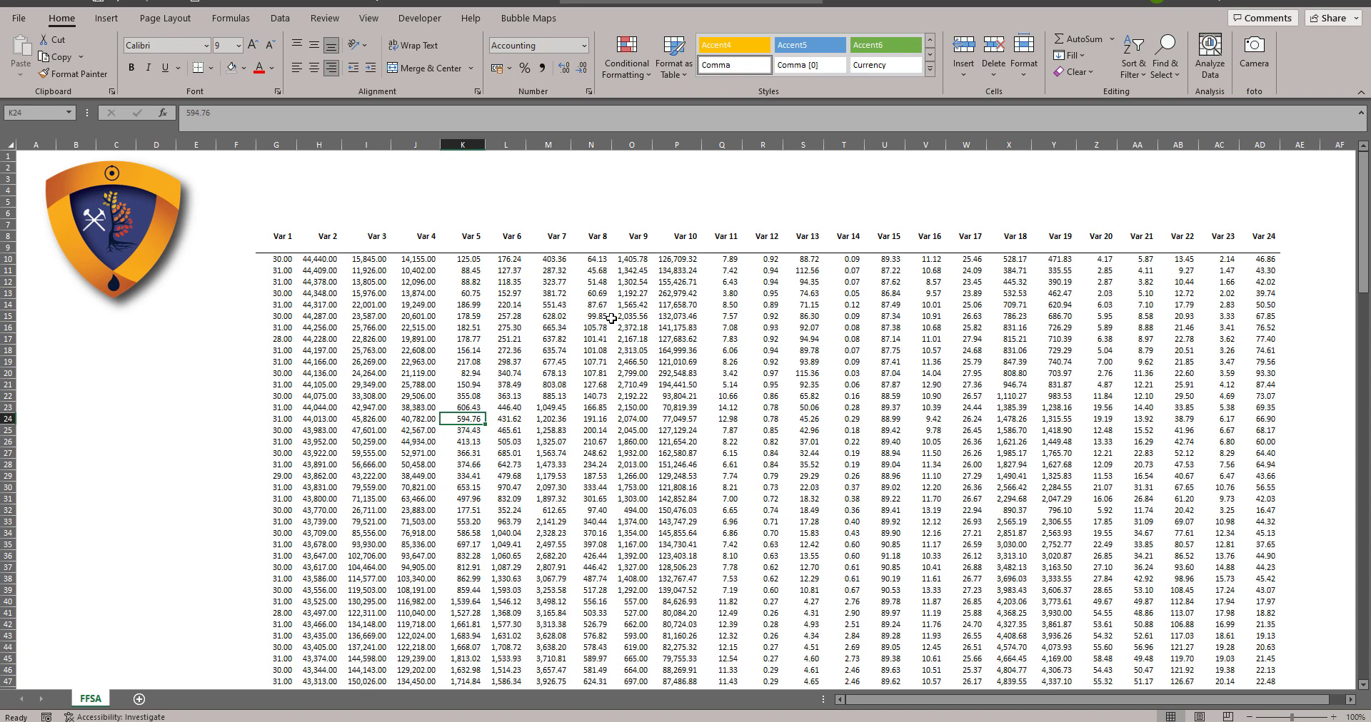
Open the FFSA sheet's code window in the VBA editor
{"action": "right_click", "coordinate": [85, 701]}
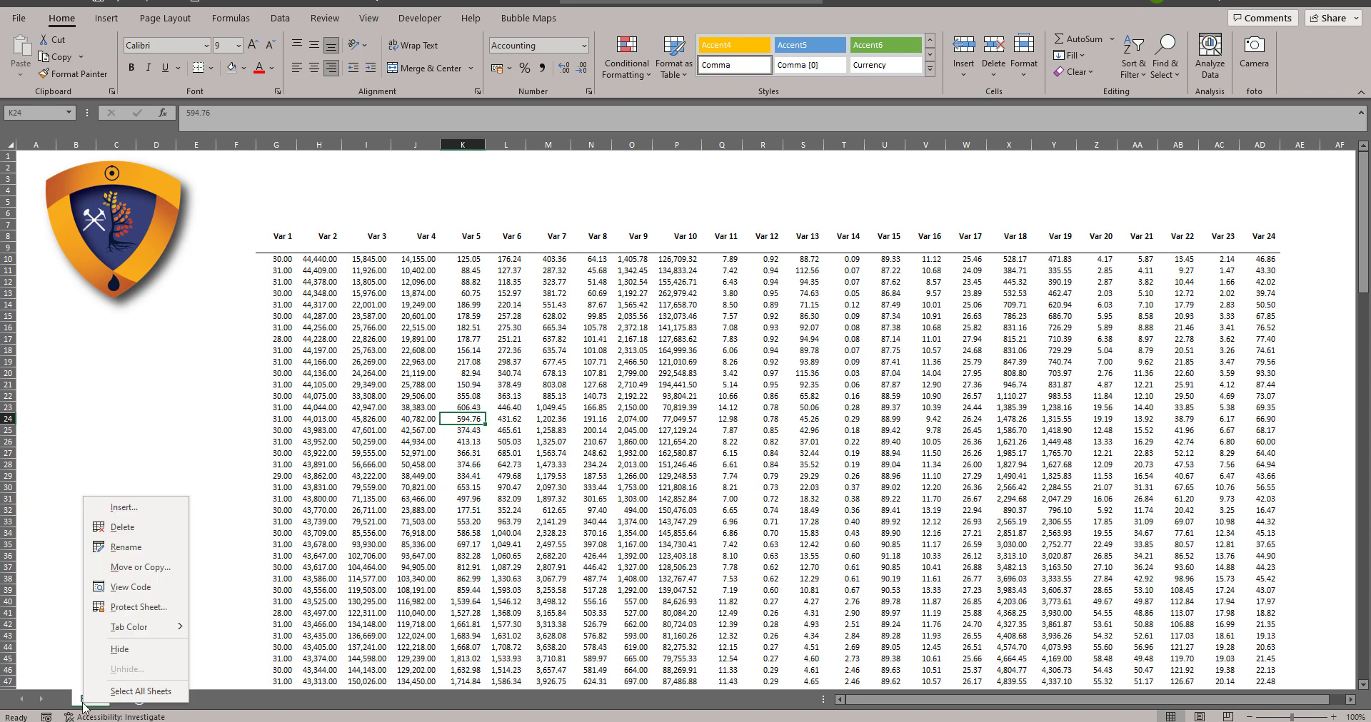
{"action": "left_click", "coordinate": [131, 587]}
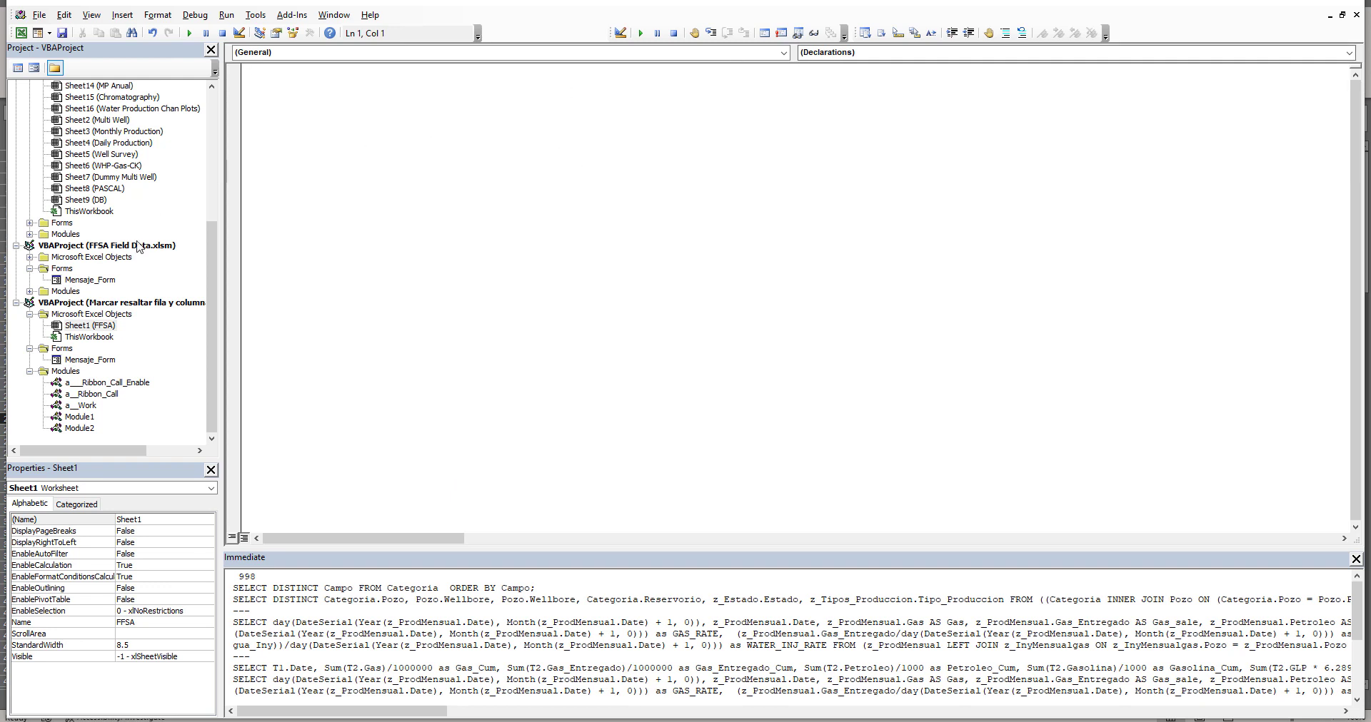
{"action": "left_click", "coordinate": [87, 327]}
{"action": "left_click", "coordinate": [453, 316]}
Insert an empty Worksheet_SelectionChange procedure and add blank lines inside it
{"action": "left_click", "coordinate": [783, 53]}
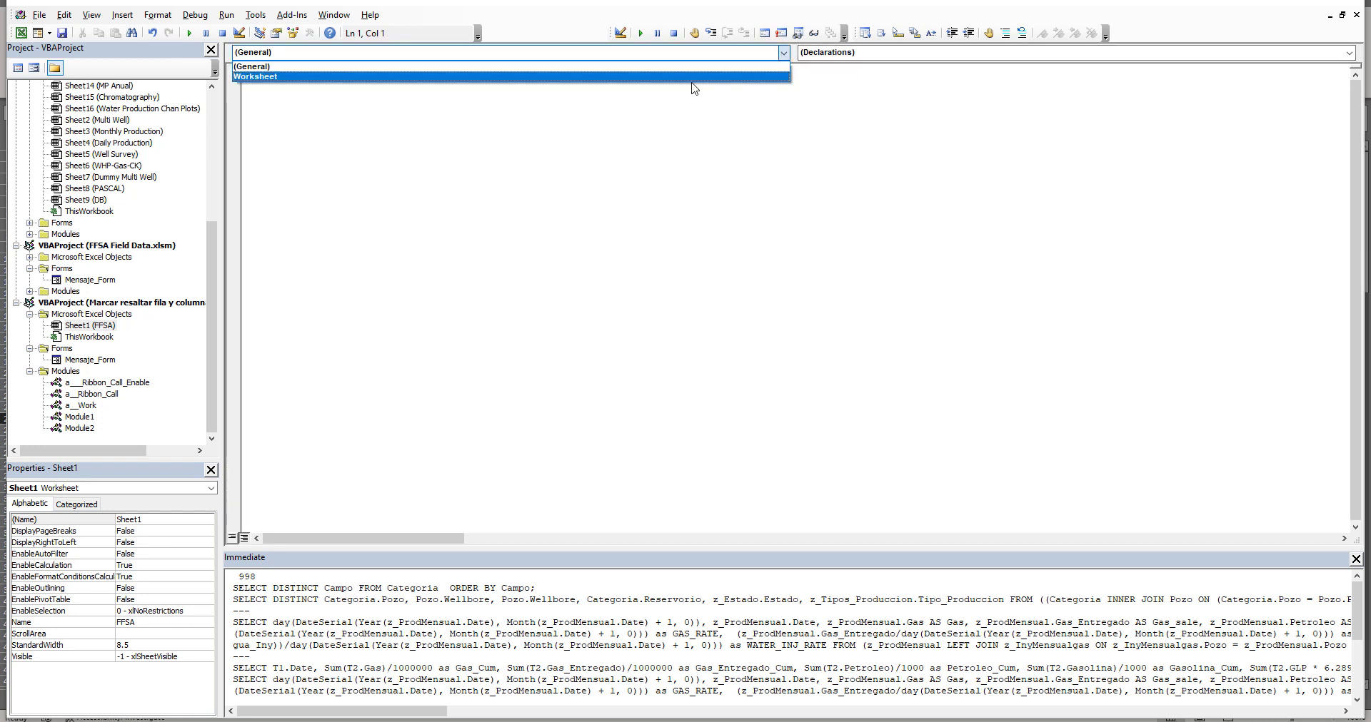
{"action": "left_click", "coordinate": [692, 84]}
{"action": "left_click", "coordinate": [694, 51]}
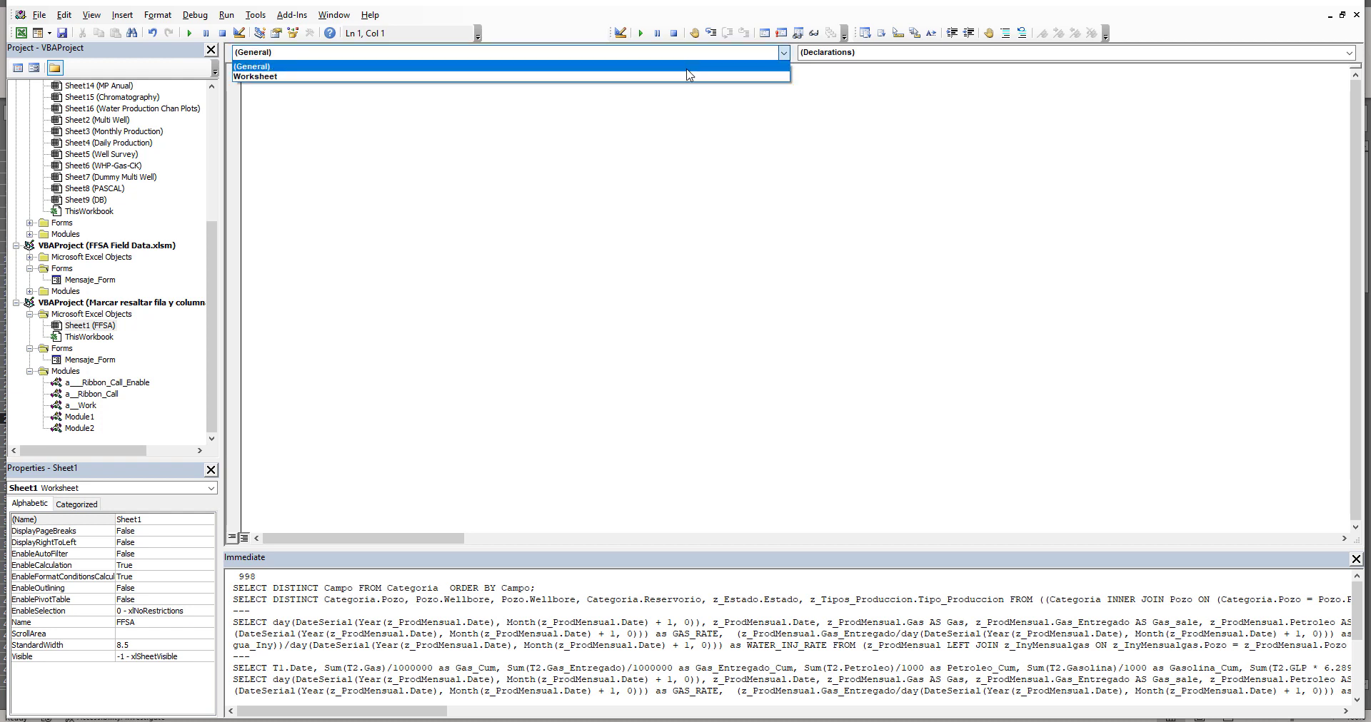
{"action": "left_click", "coordinate": [687, 77]}
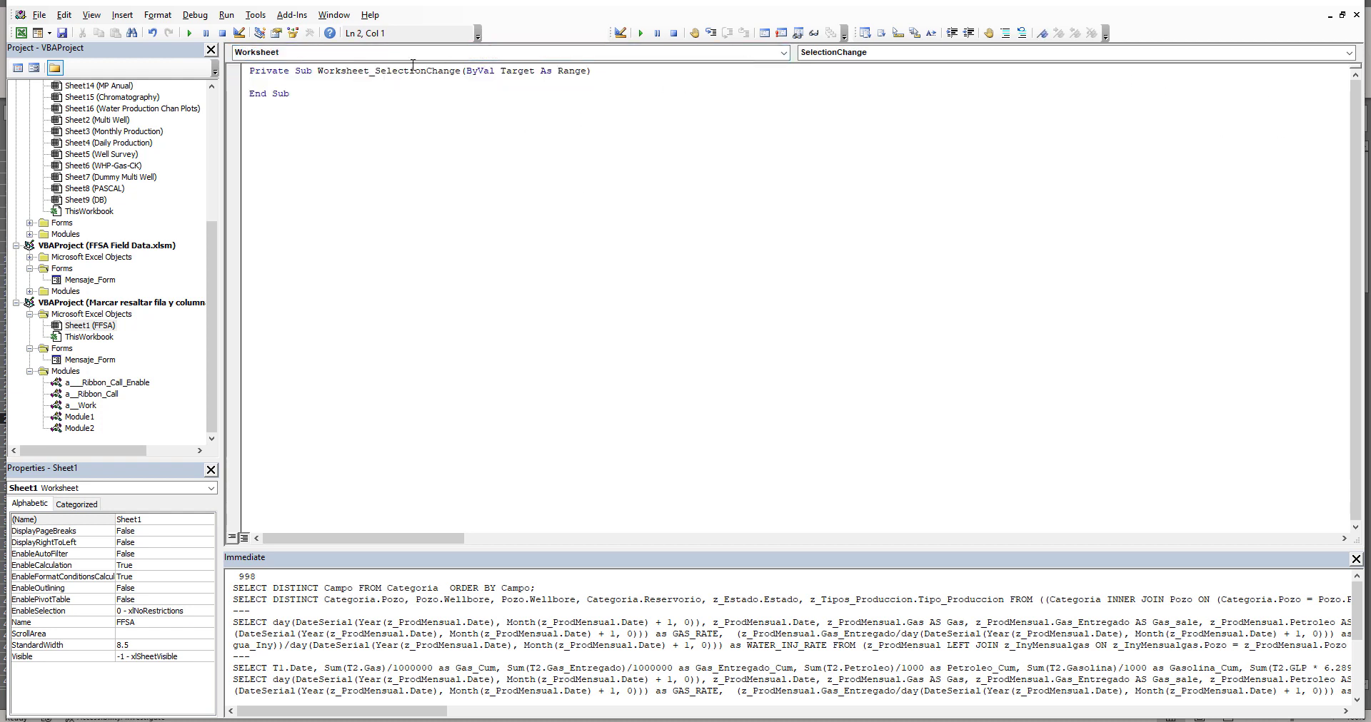
{"action": "key", "text": "Up"}
{"action": "key", "text": "Return"}
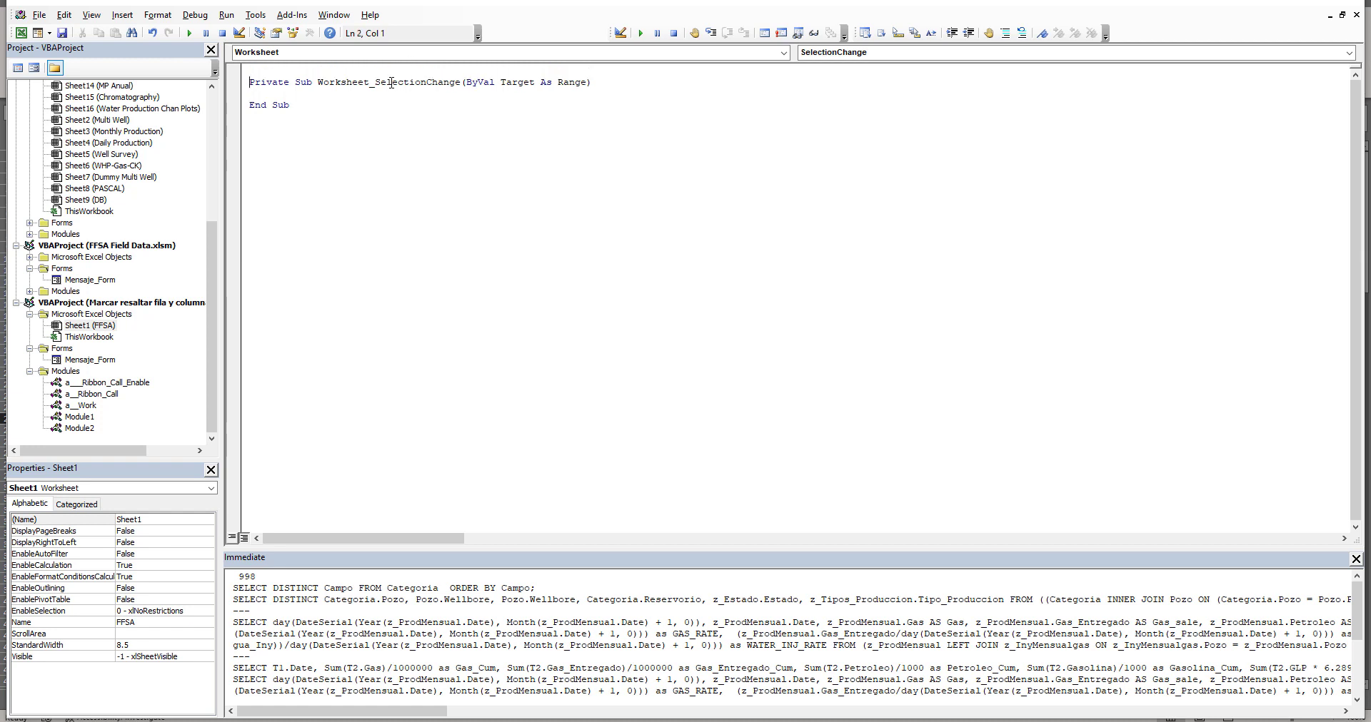
{"action": "key", "text": "Return"}
{"action": "key", "text": "Return"}
{"action": "key", "text": "Return"}
{"action": "key", "text": "Return"}
{"action": "key", "text": "Return"}
{"action": "key", "text": "Return"}
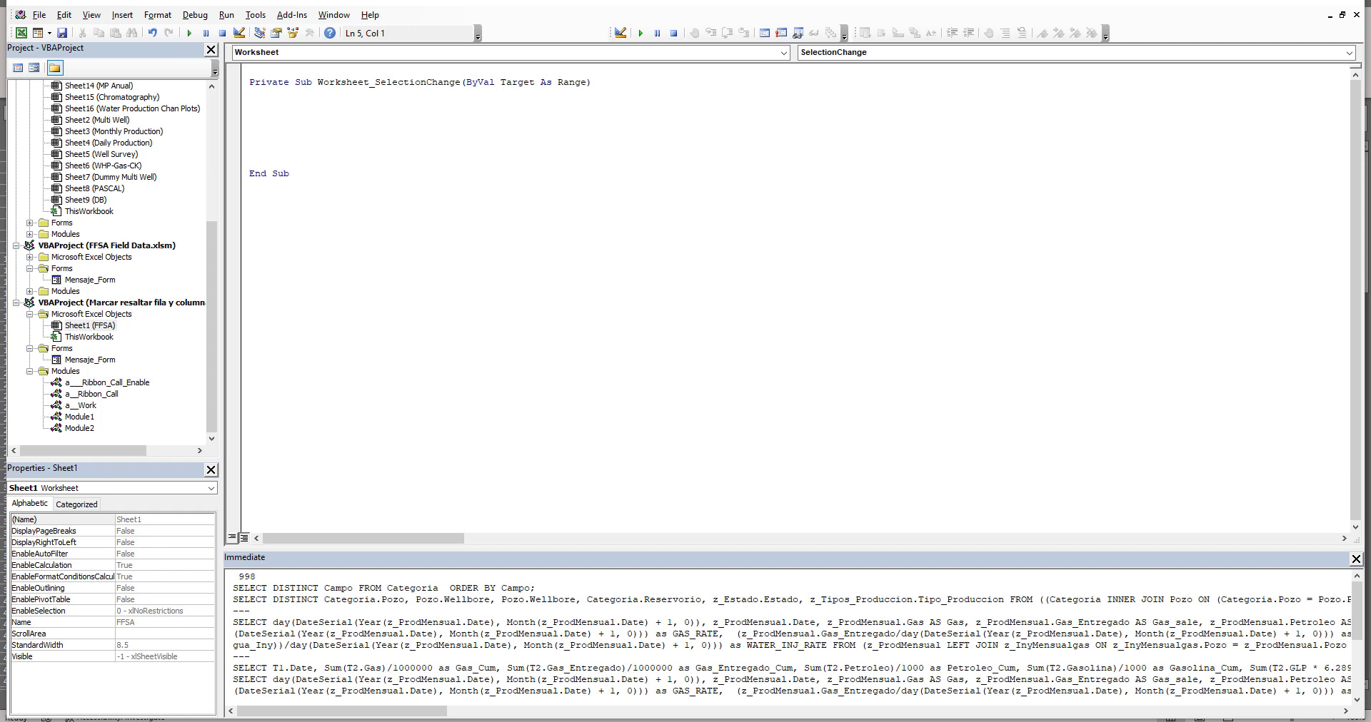
Paste the highlight macro code and change its Sheet3 reference to Sheet1
{"action": "left_click", "coordinate": [259, 112]}
{"action": "key", "text": "ctrl+v"}
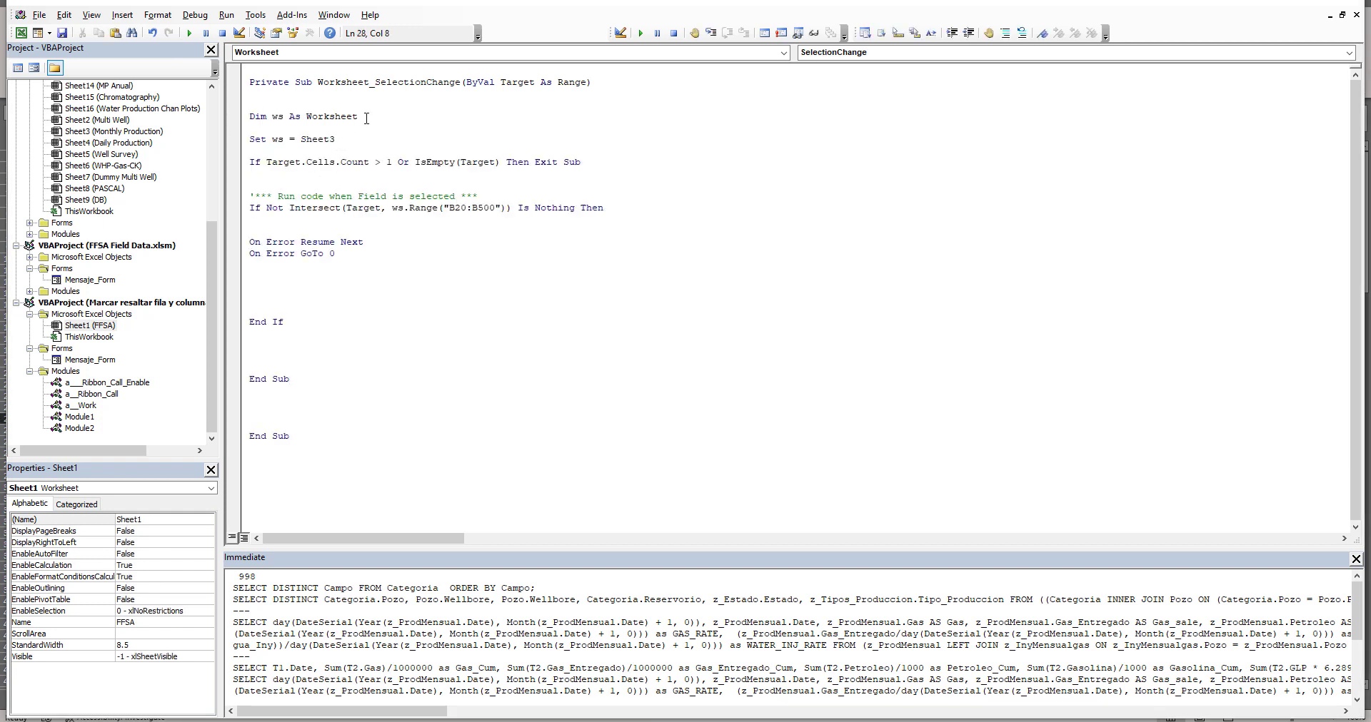
{"action": "left_click_drag", "start_coordinate": [357, 116], "coordinate": [249, 117]}
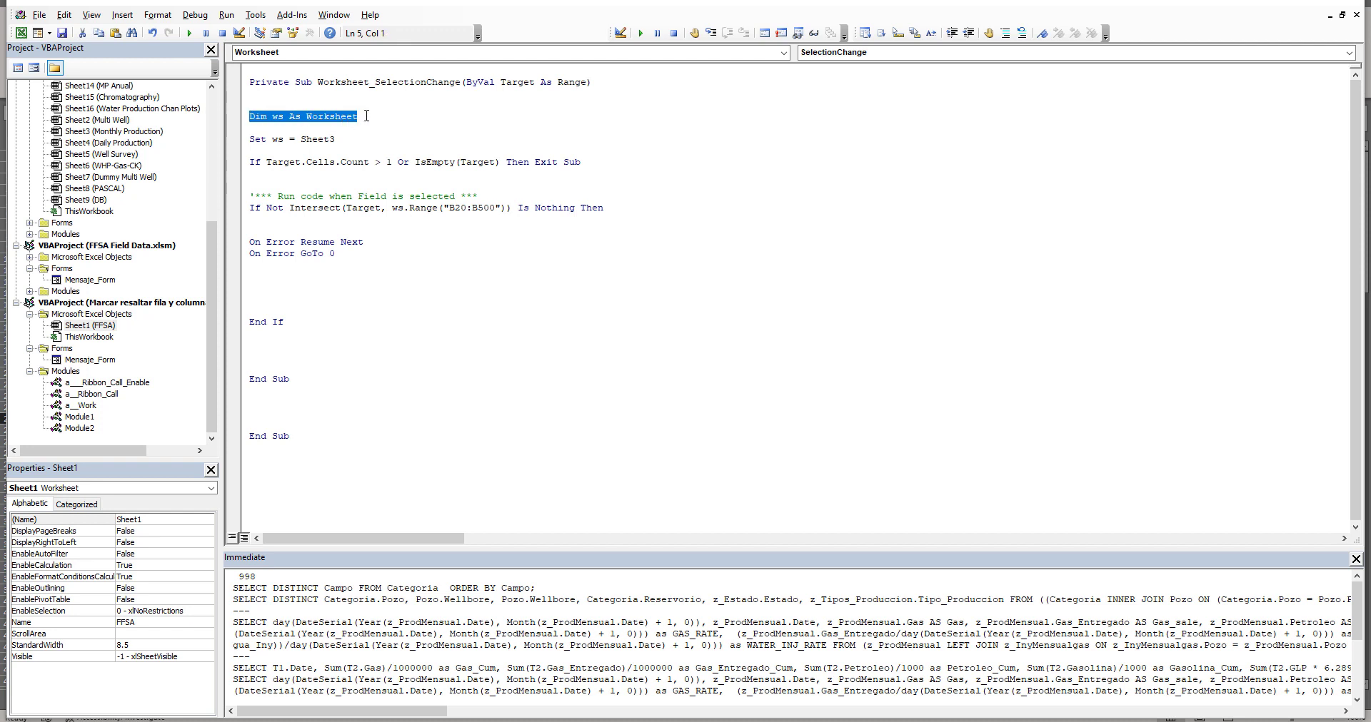
{"action": "left_click_drag", "start_coordinate": [358, 116], "coordinate": [301, 140]}
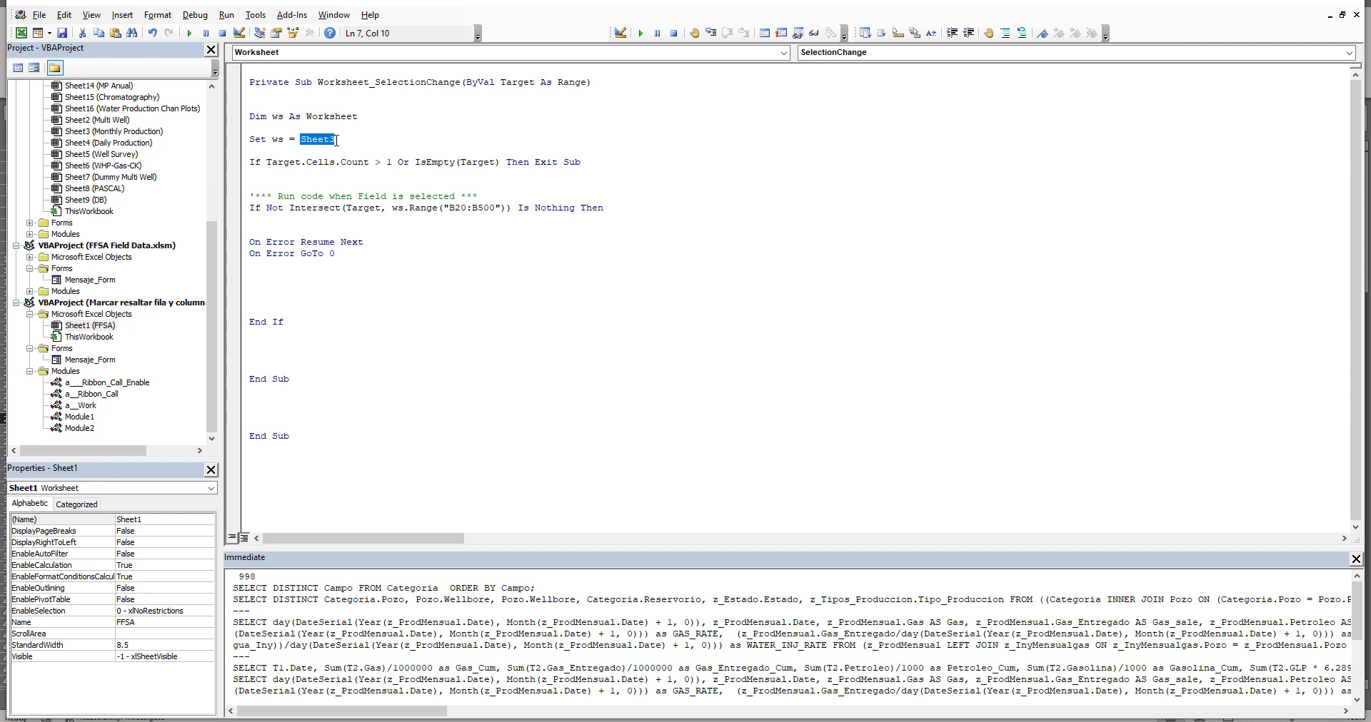
{"action": "left_click", "coordinate": [337, 139]}
{"action": "left_click_drag", "start_coordinate": [370, 122], "coordinate": [331, 144]}
{"action": "type", "text": "1"}
Review the line that exits on multi-cell or empty selections
{"action": "left_click", "coordinate": [342, 162]}
{"action": "left_click_drag", "start_coordinate": [582, 163], "coordinate": [247, 163]}
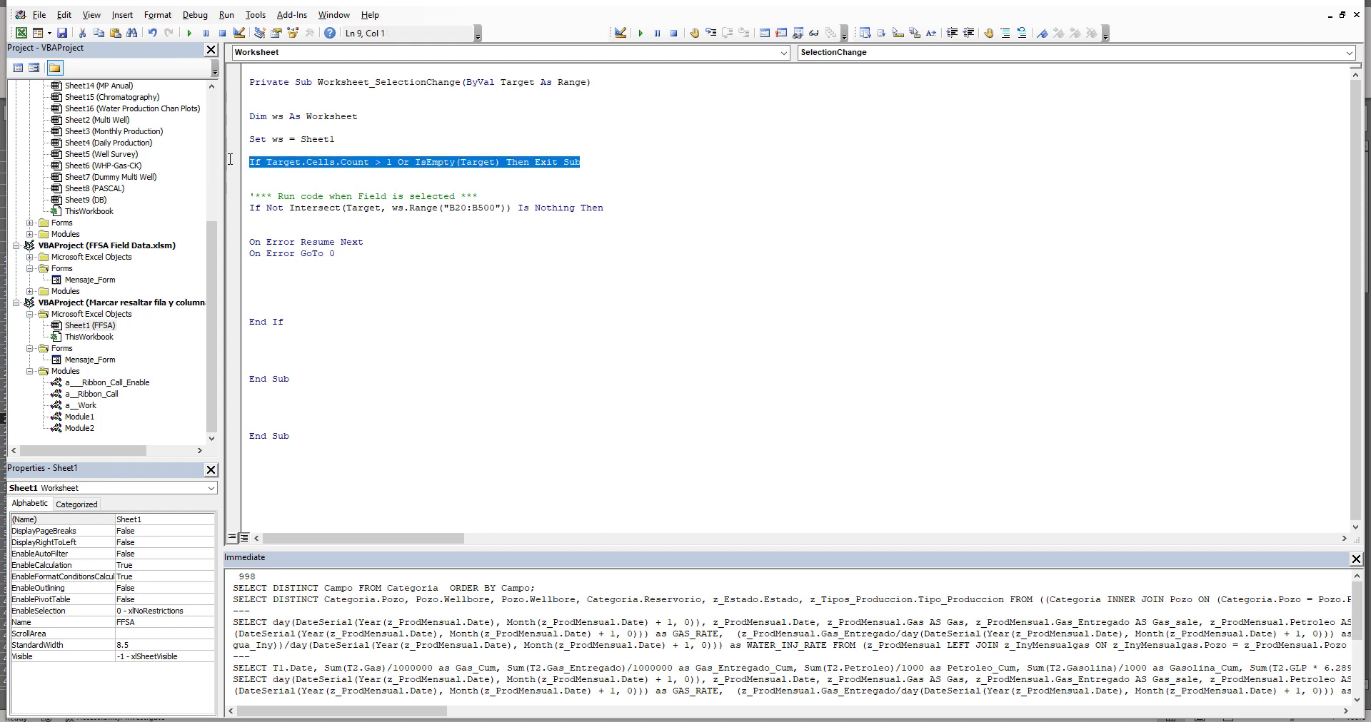
{"action": "left_click", "coordinate": [372, 163]}
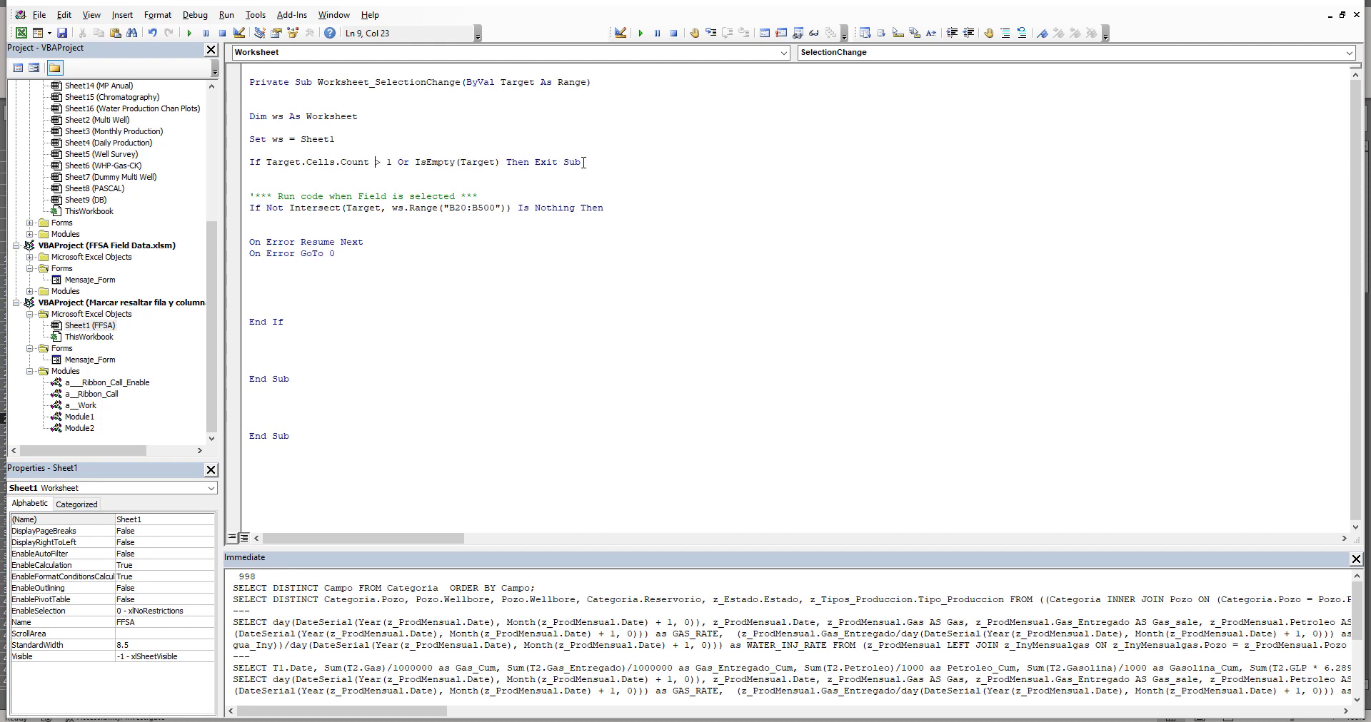
{"action": "left_click_drag", "start_coordinate": [583, 163], "coordinate": [414, 162]}
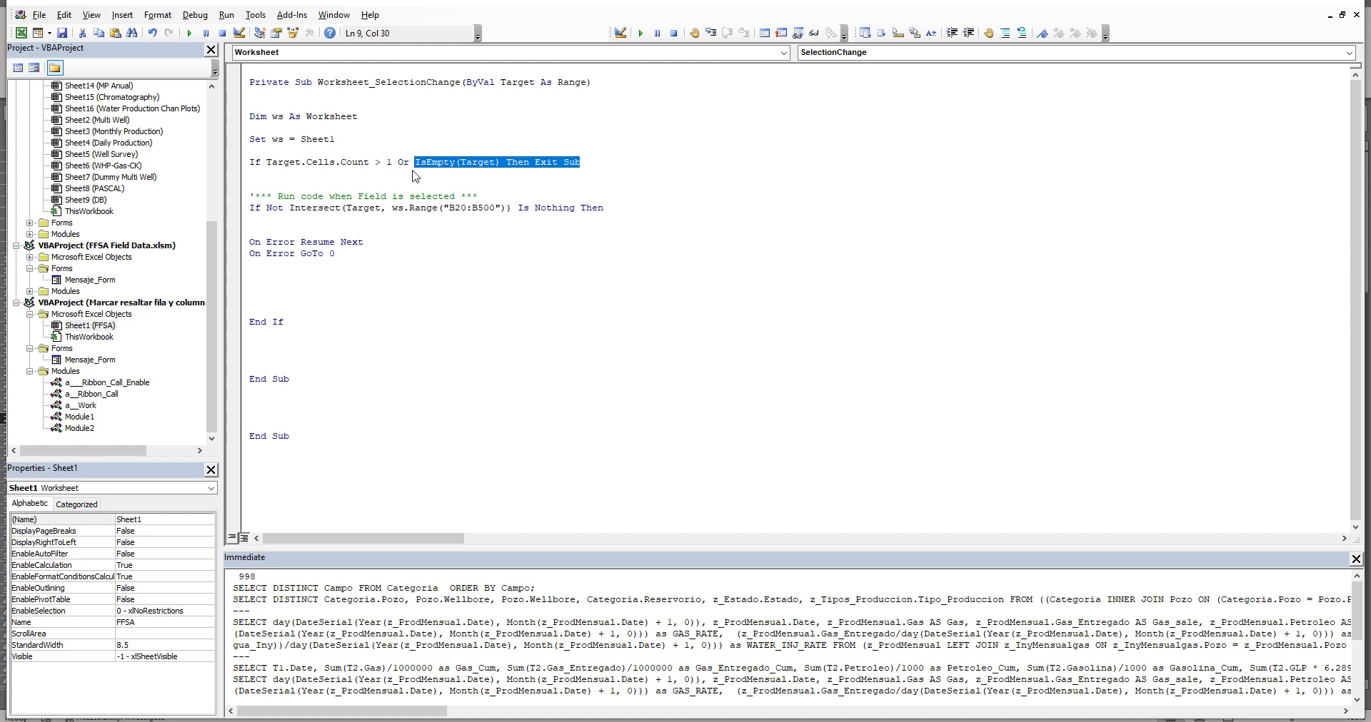
Delete the duplicate End Sub line and locate the B20:B500 Intersect range
{"action": "left_click_drag", "start_coordinate": [307, 380], "coordinate": [240, 384]}
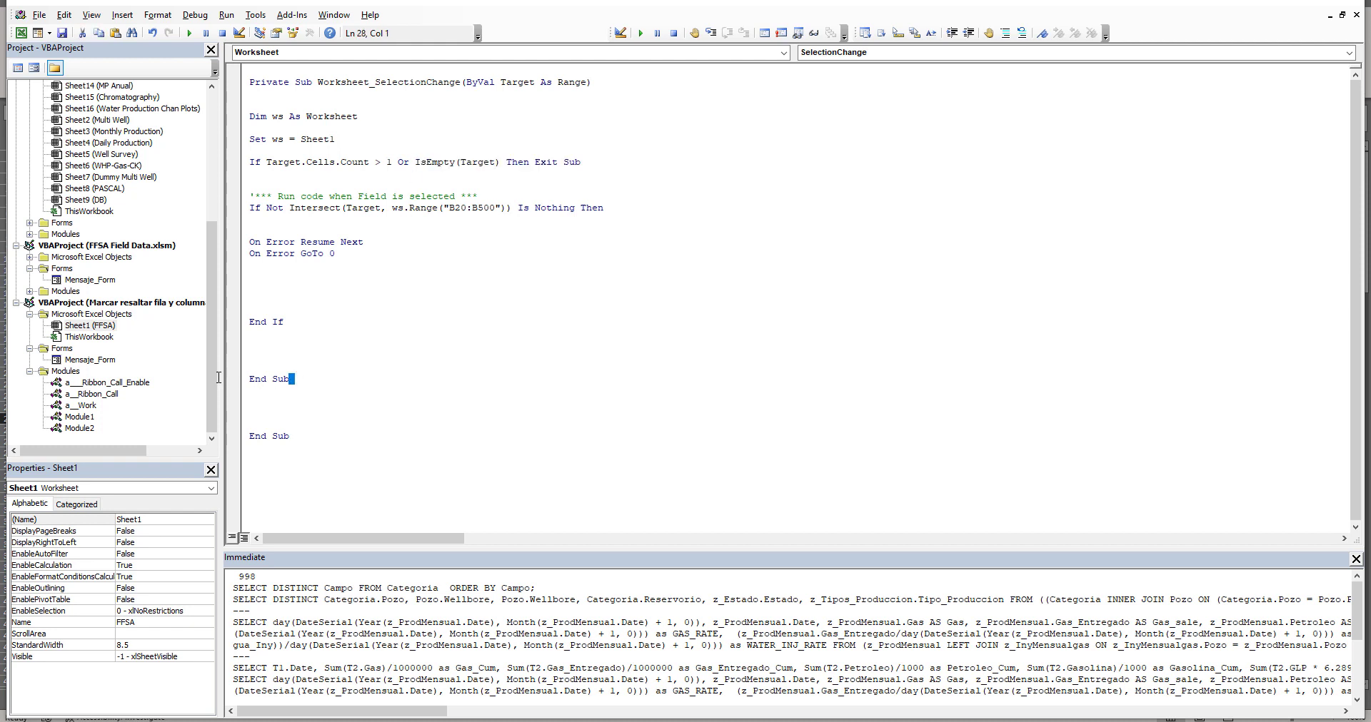
{"action": "key", "text": "shift+Up"}
{"action": "key", "text": "Delete"}
{"action": "left_click_drag", "start_coordinate": [301, 316], "coordinate": [237, 196]}
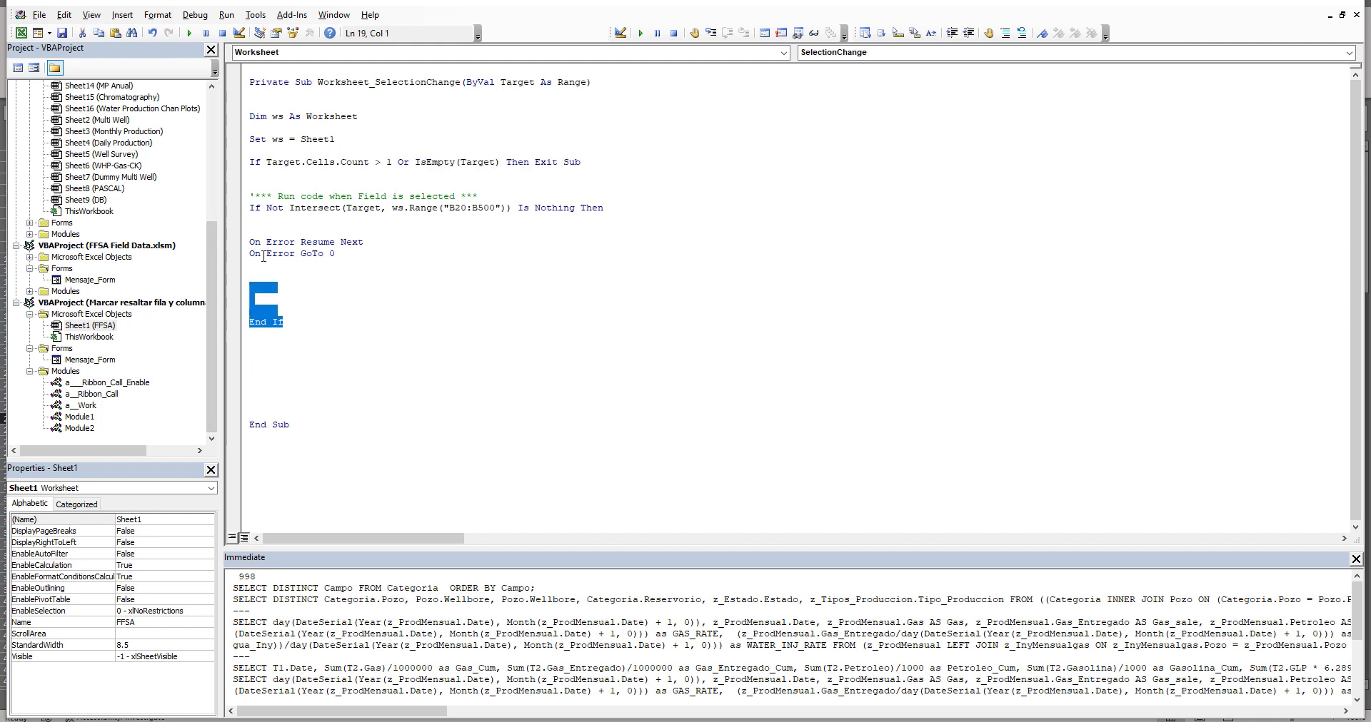
{"action": "left_click", "coordinate": [301, 224]}
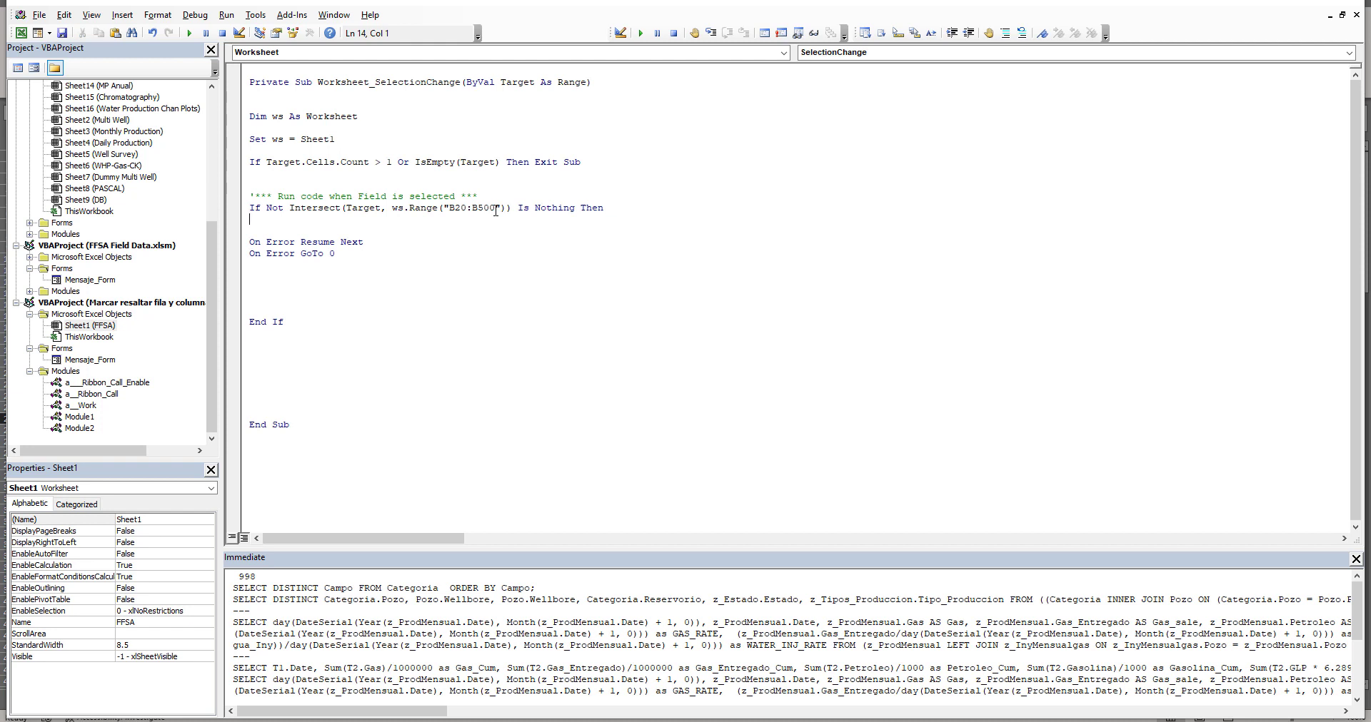
{"action": "left_click_drag", "start_coordinate": [495, 207], "coordinate": [448, 208]}
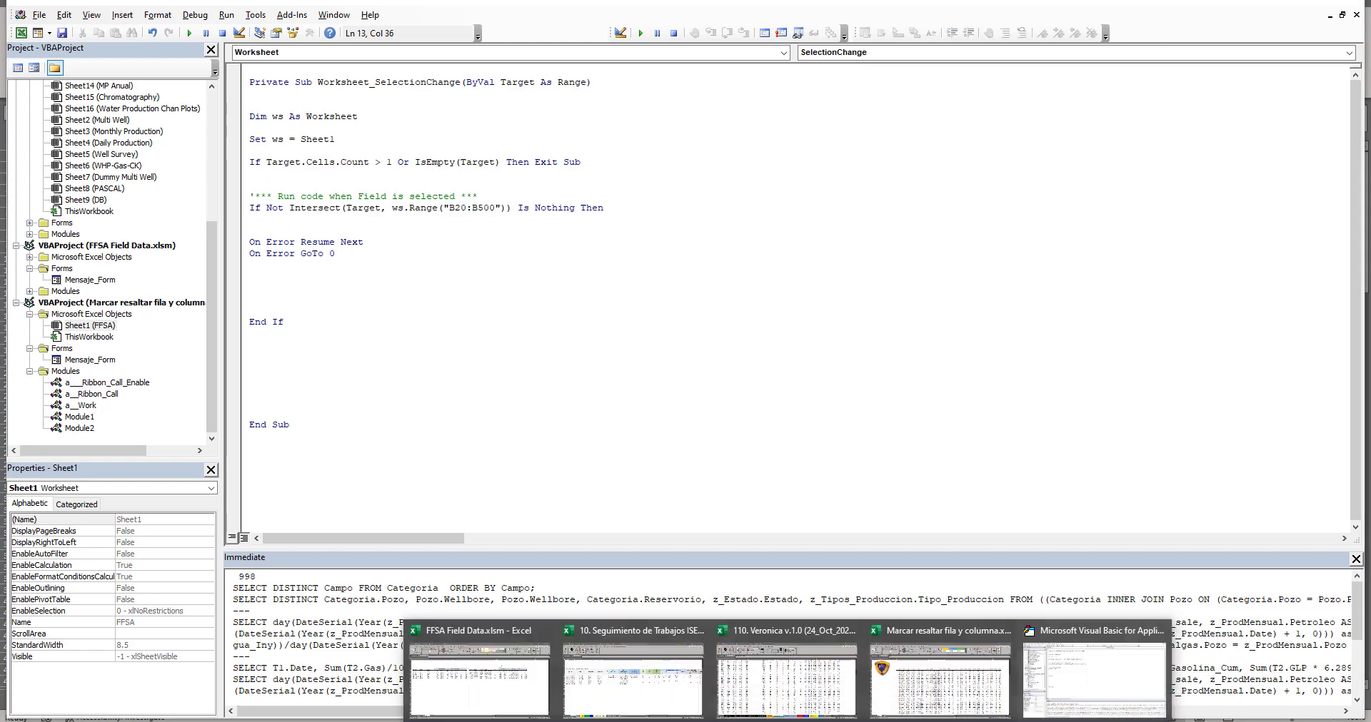
In Excel, select the full data block G10:AD175 to check the table's extent
{"action": "left_click", "coordinate": [969, 685]}
{"action": "left_click", "coordinate": [645, 326]}
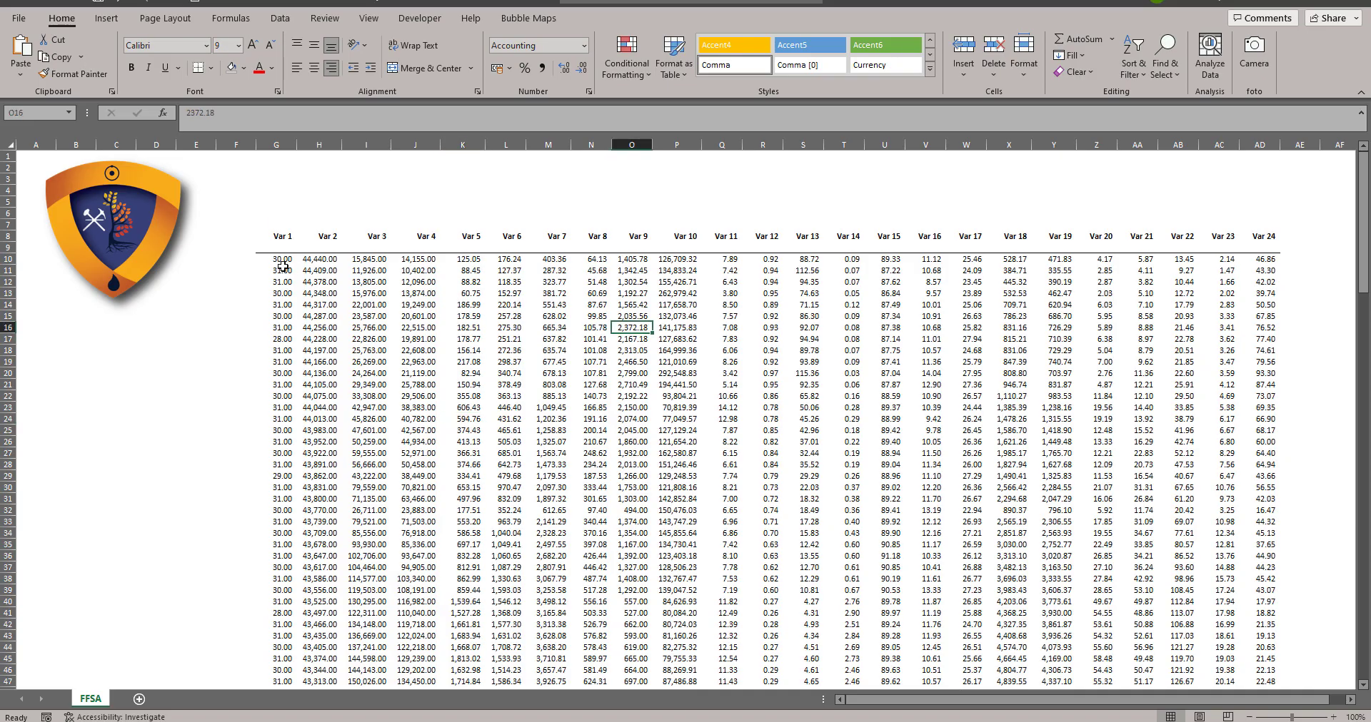
{"action": "left_click_drag", "start_coordinate": [277, 257], "coordinate": [1257, 305]}
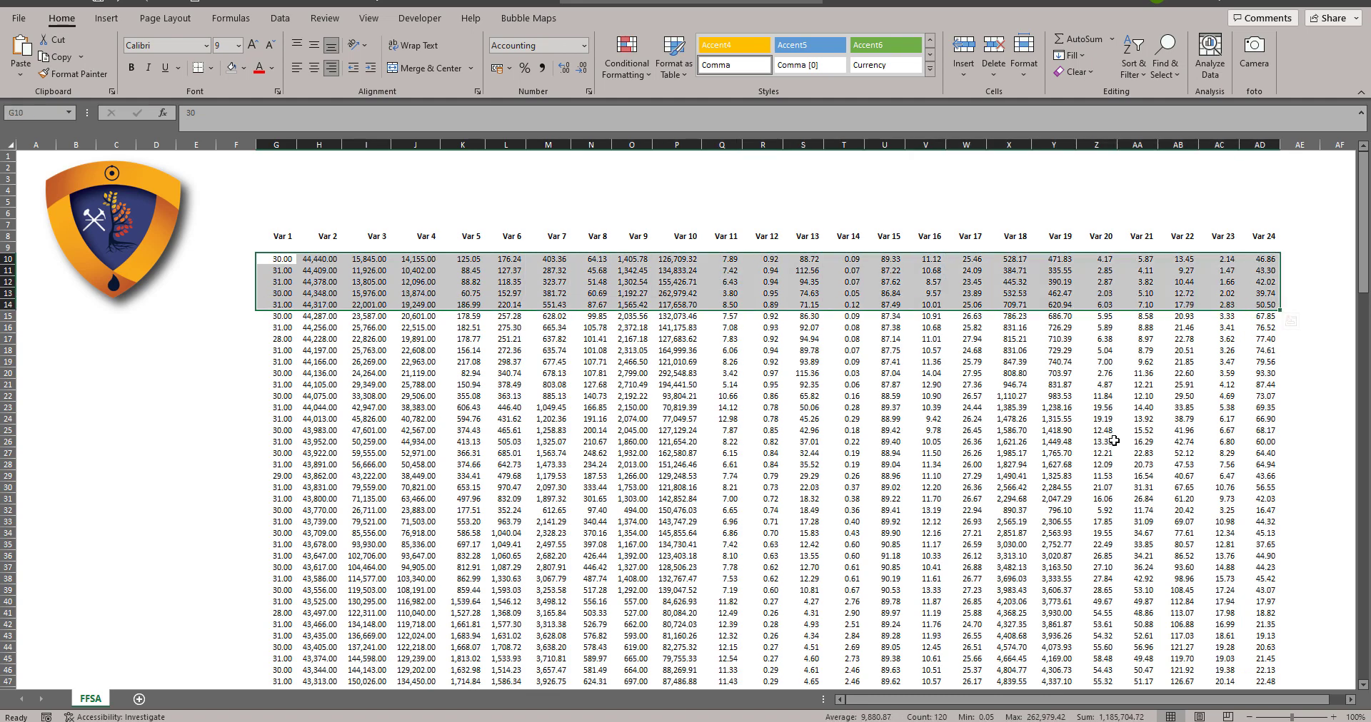
{"action": "key", "text": "ctrl+shift+Down"}
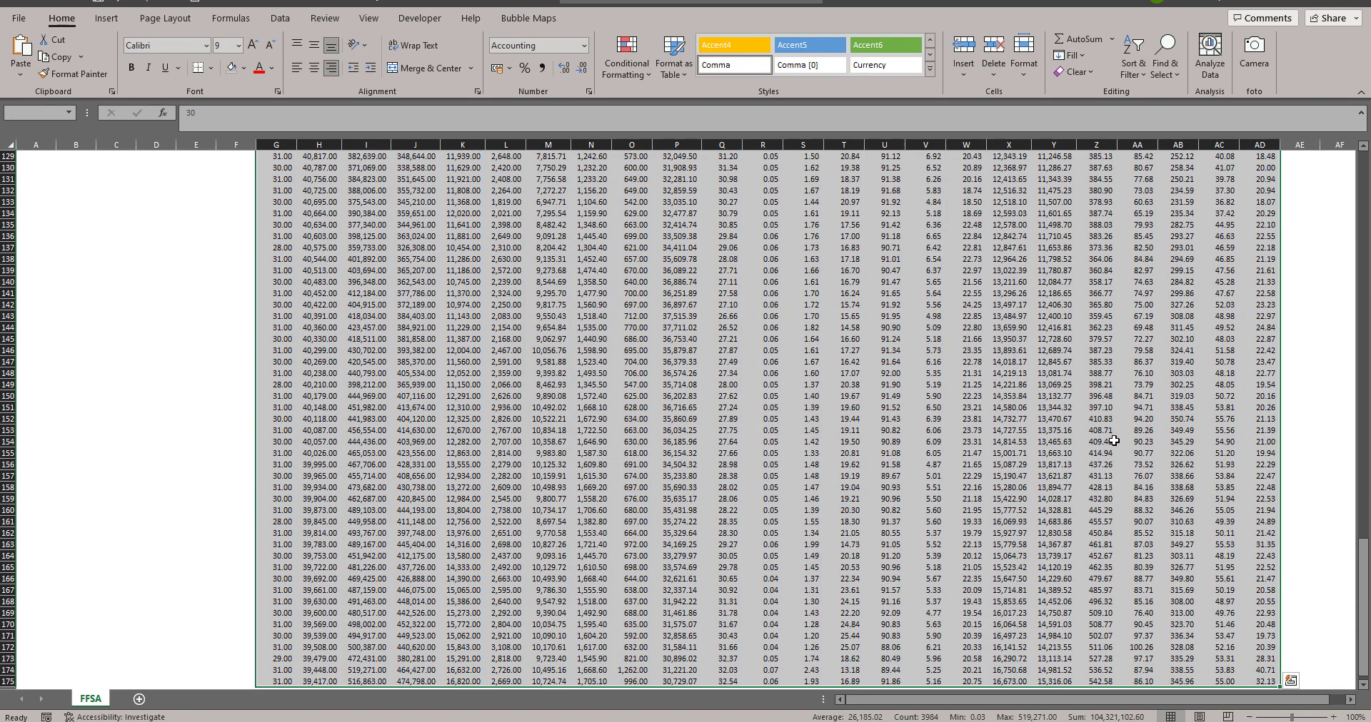
{"action": "scroll", "coordinate": [839, 548], "scroll_direction": "down", "scroll_amount": 1}
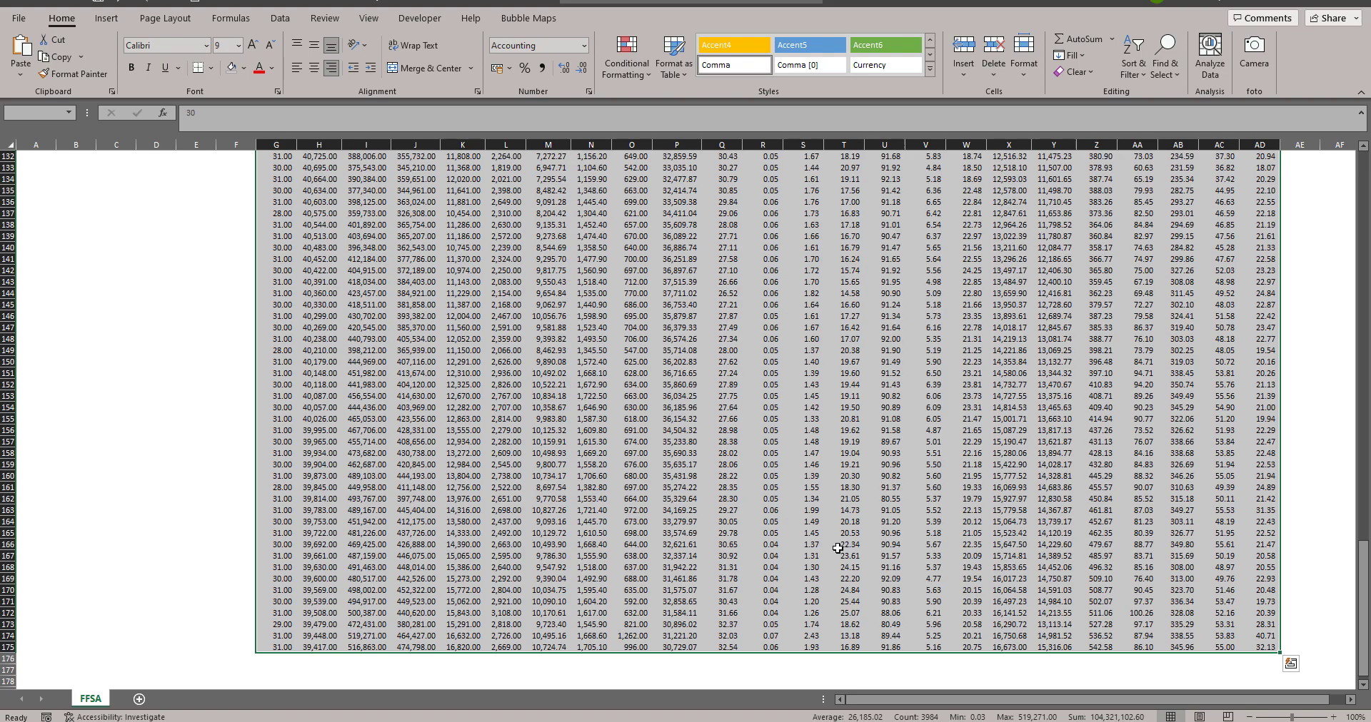
{"action": "scroll", "coordinate": [839, 548], "scroll_direction": "up", "scroll_amount": 2}
{"action": "scroll", "coordinate": [838, 548], "scroll_direction": "up", "scroll_amount": 10}
{"action": "scroll", "coordinate": [838, 549], "scroll_direction": "up", "scroll_amount": 9}
{"action": "scroll", "coordinate": [838, 548], "scroll_direction": "up", "scroll_amount": 14}
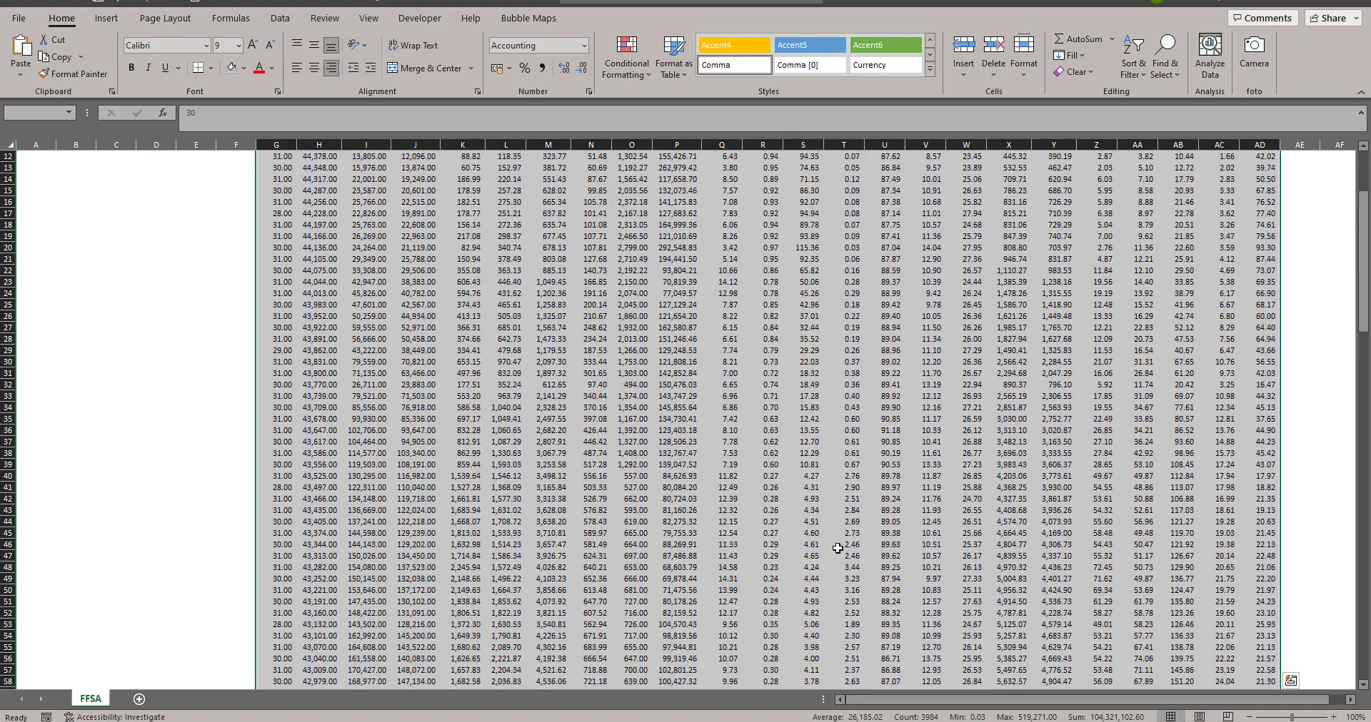
{"action": "scroll", "coordinate": [838, 549], "scroll_direction": "up", "scroll_amount": 4}
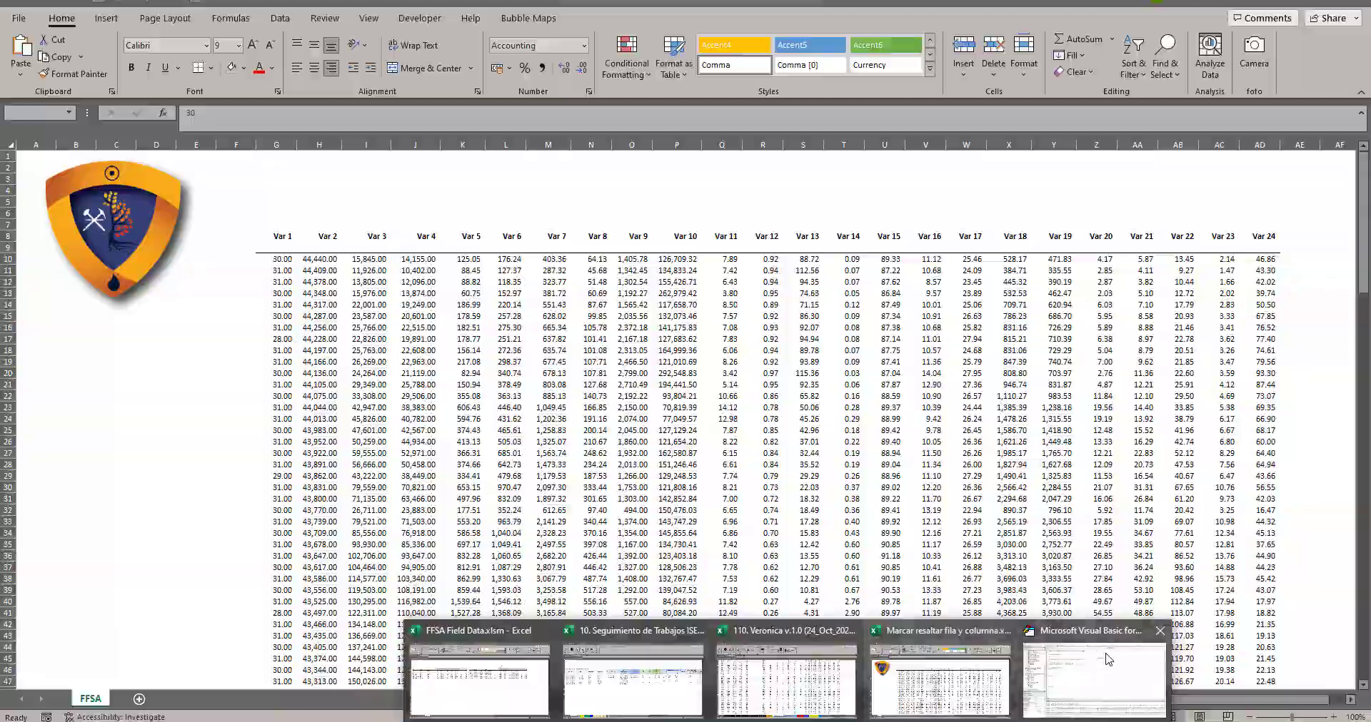
{"action": "left_click", "coordinate": [1135, 668]}
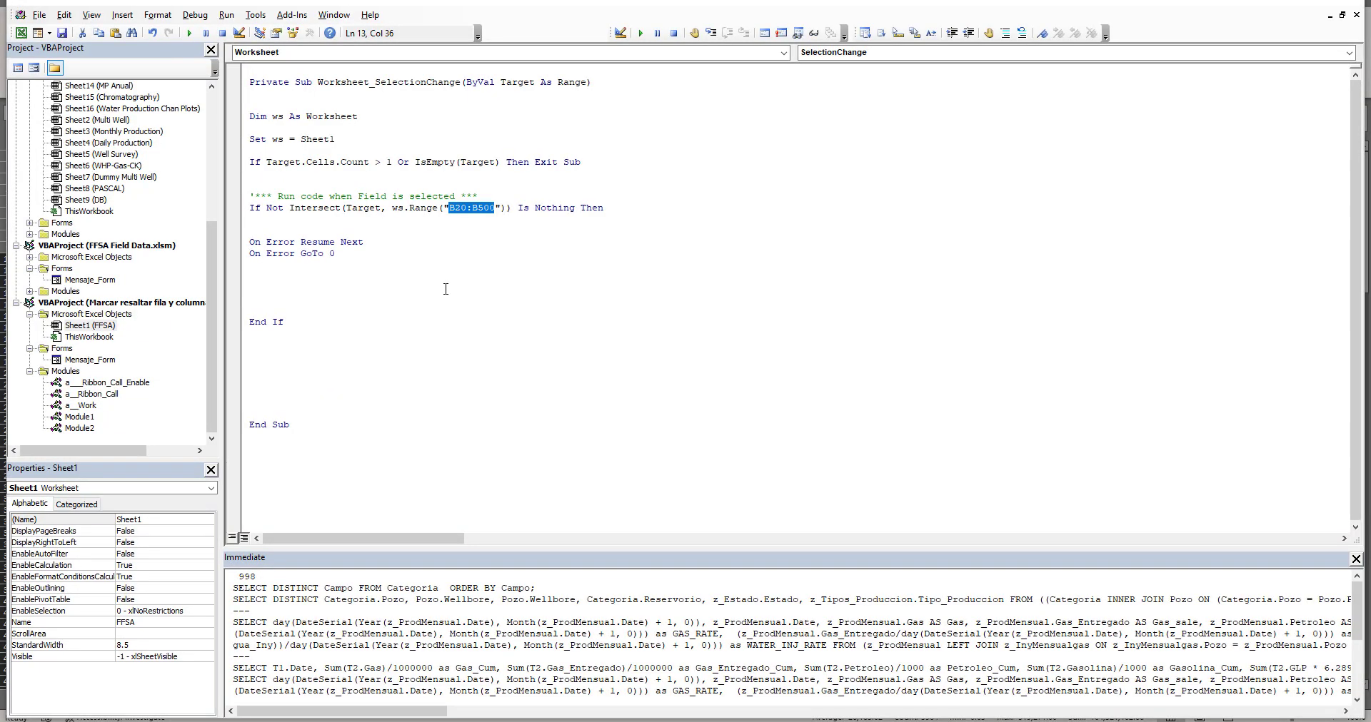
Change the Intersect range from B20:B500 to G10:AD175
{"action": "double_click", "coordinate": [453, 207]}
{"action": "type", "text": "B10:"}
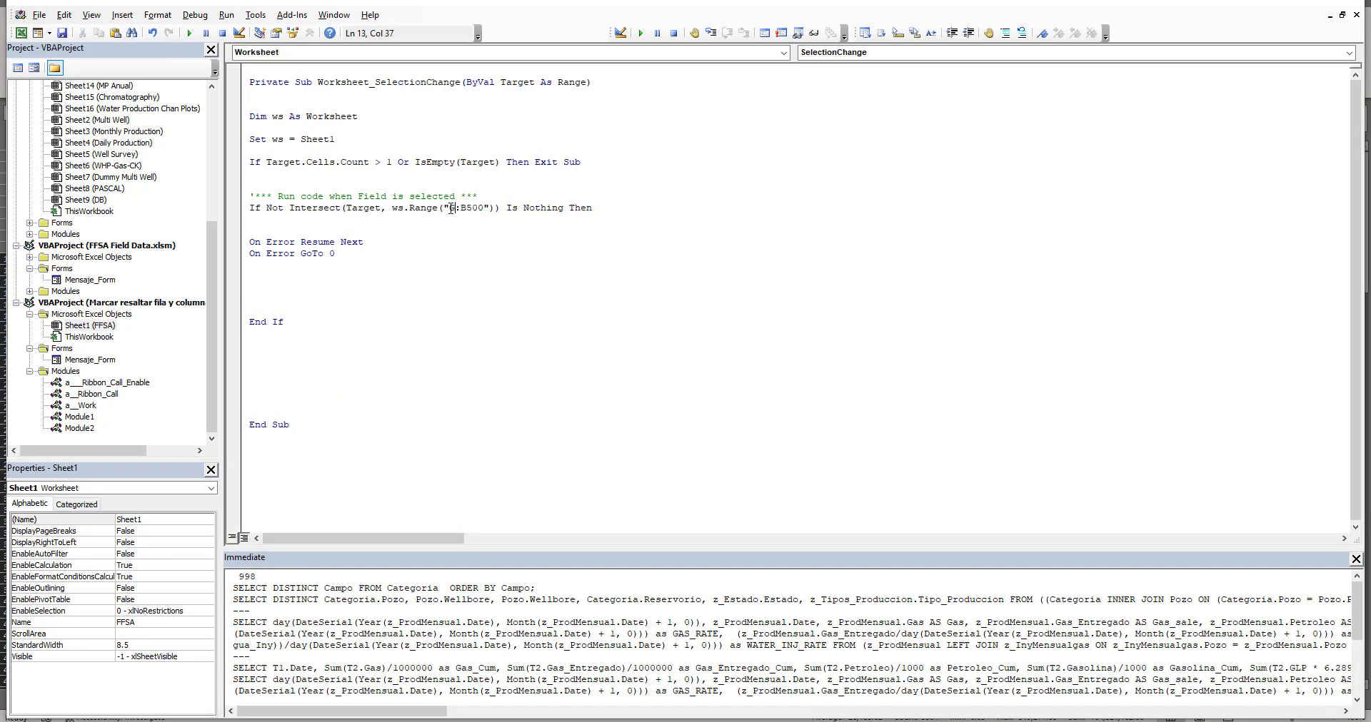
{"action": "type", "text": "AB"}
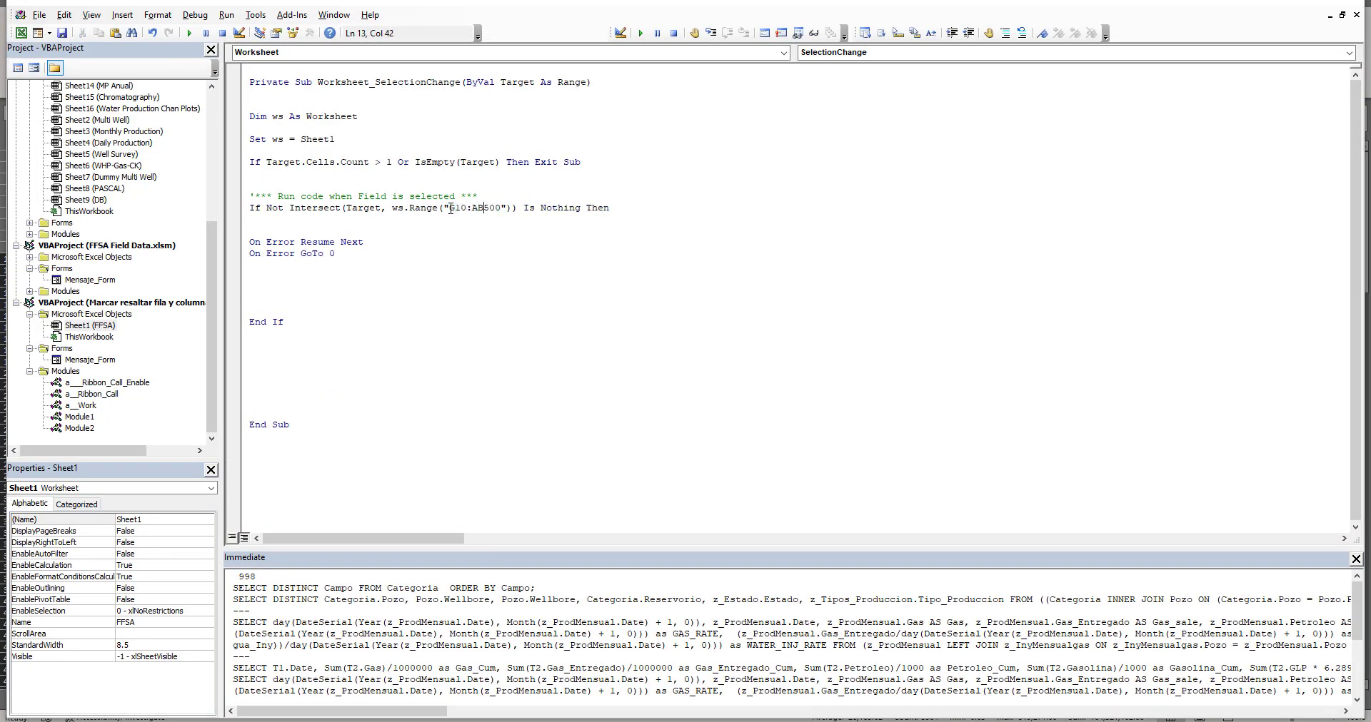
{"action": "key", "text": "BackSpace"}
{"action": "key", "text": "BackSpace"}
{"action": "key", "text": "BackSpace"}
{"action": "type", "text": "1"}
{"action": "type", "text": "75"}
{"action": "left_click", "coordinate": [932, 689]}
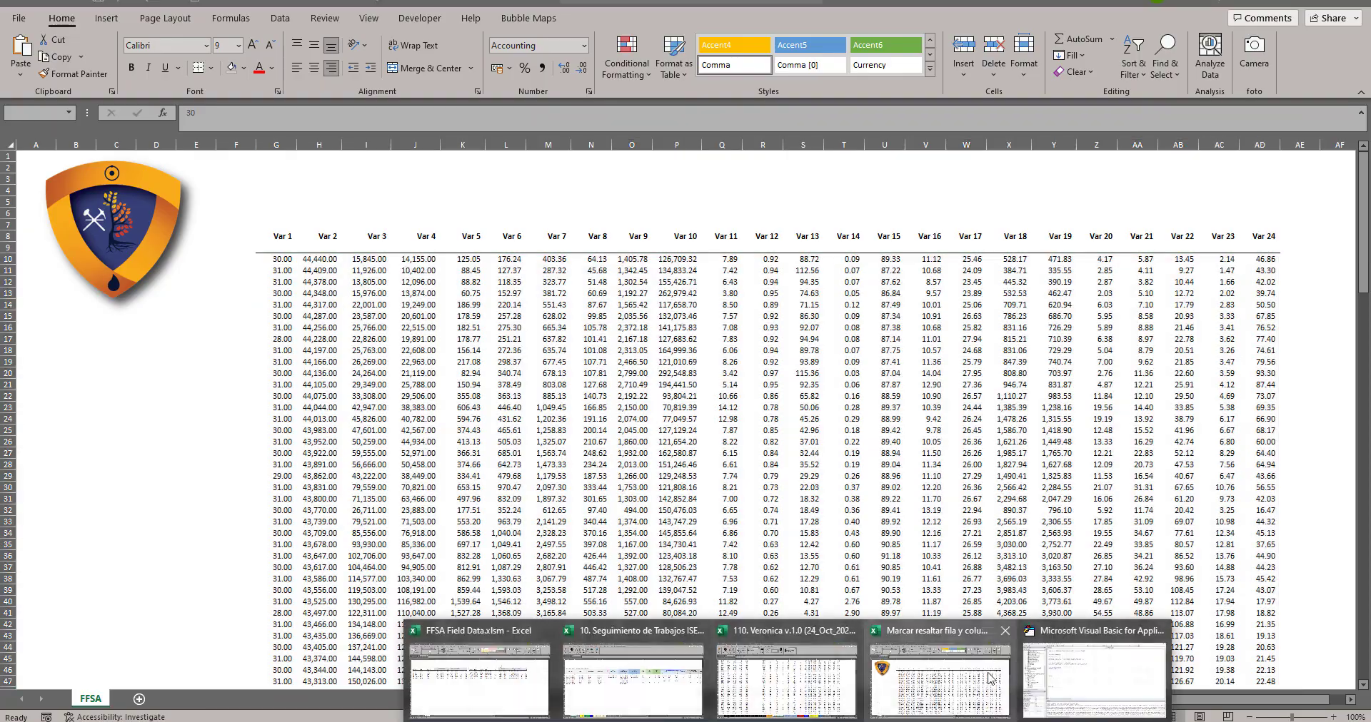
{"action": "left_click", "coordinate": [1113, 664]}
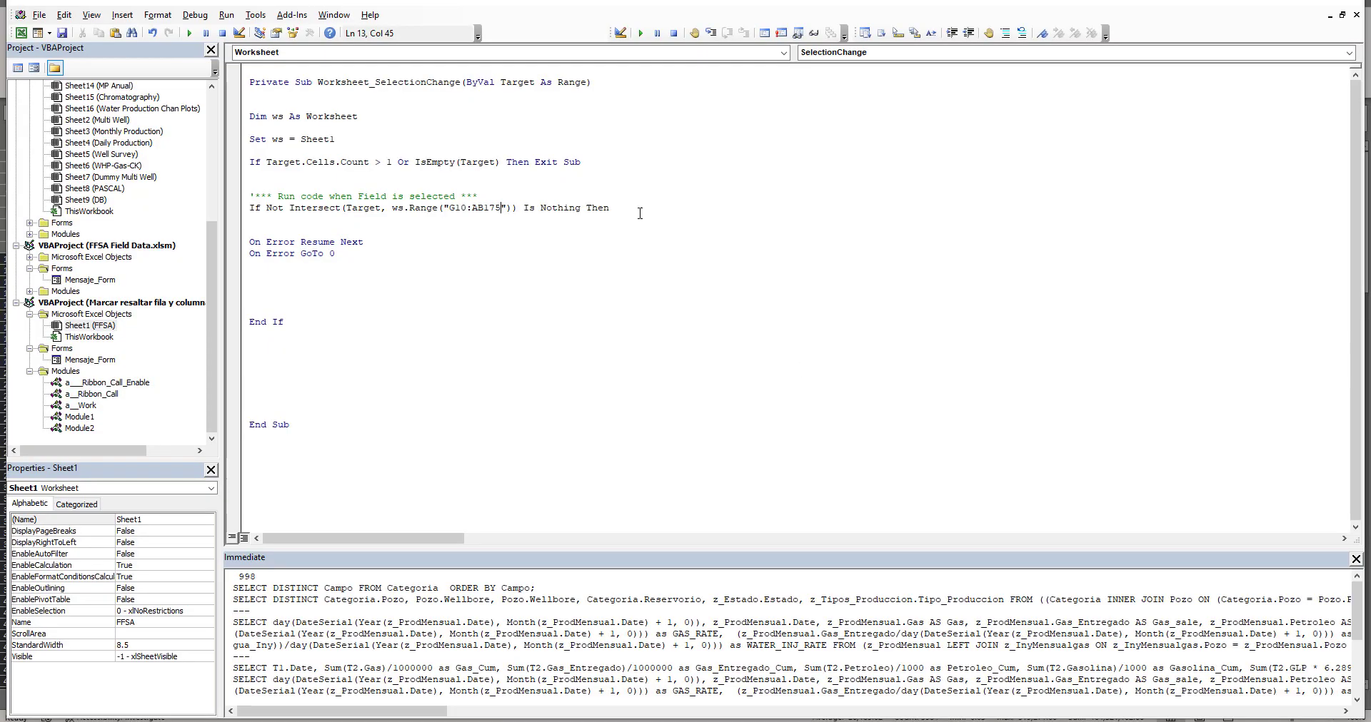
{"action": "key", "text": "shift+Left"}
{"action": "type", "text": "D"}
Remove the extra empty line and place the cursor inside the If block
{"action": "key", "text": "Down"}
{"action": "key", "text": "BackSpace"}
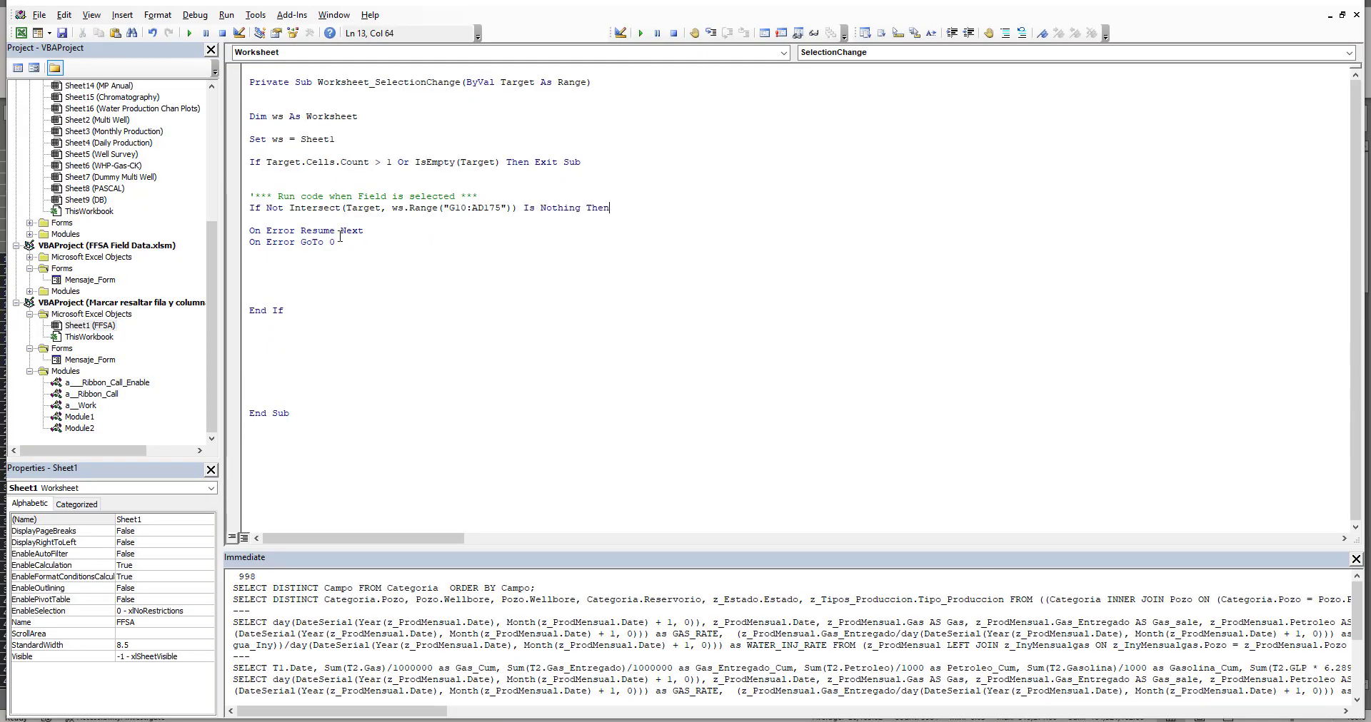
{"action": "left_click", "coordinate": [310, 261]}
{"action": "left_click_drag", "start_coordinate": [508, 208], "coordinate": [443, 208]}
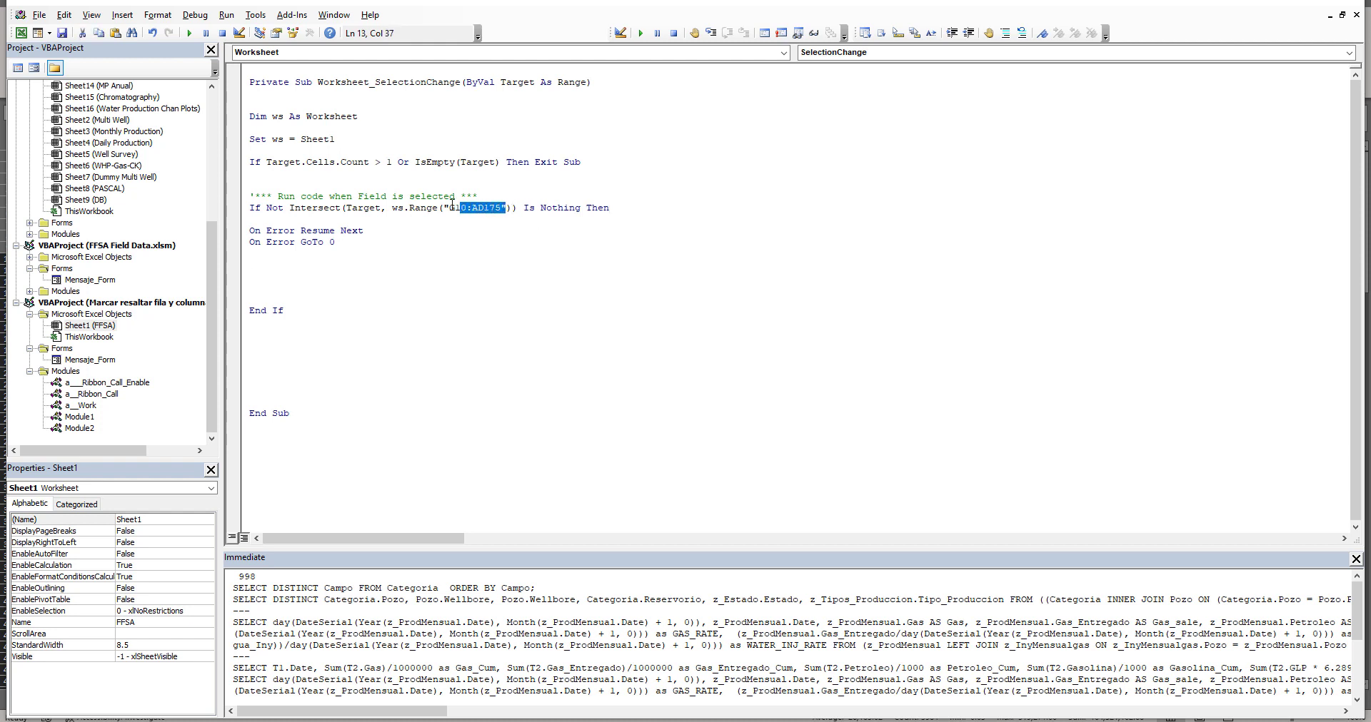
Inside the If block, add n_row = Target.Row and n_col = Target.Column
{"action": "left_click", "coordinate": [304, 265]}
{"action": "type", "text": "n_"}
{"action": "type", "text": "row = "}
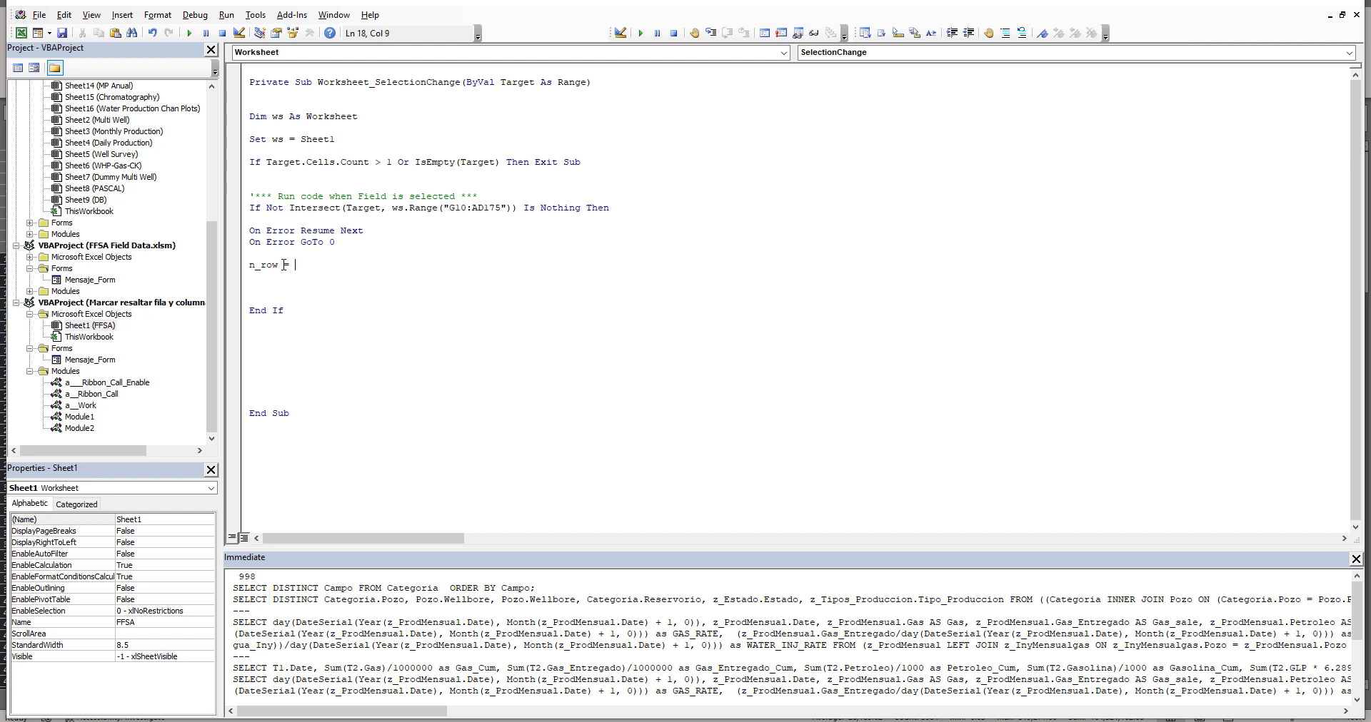
{"action": "type", "text": "target."}
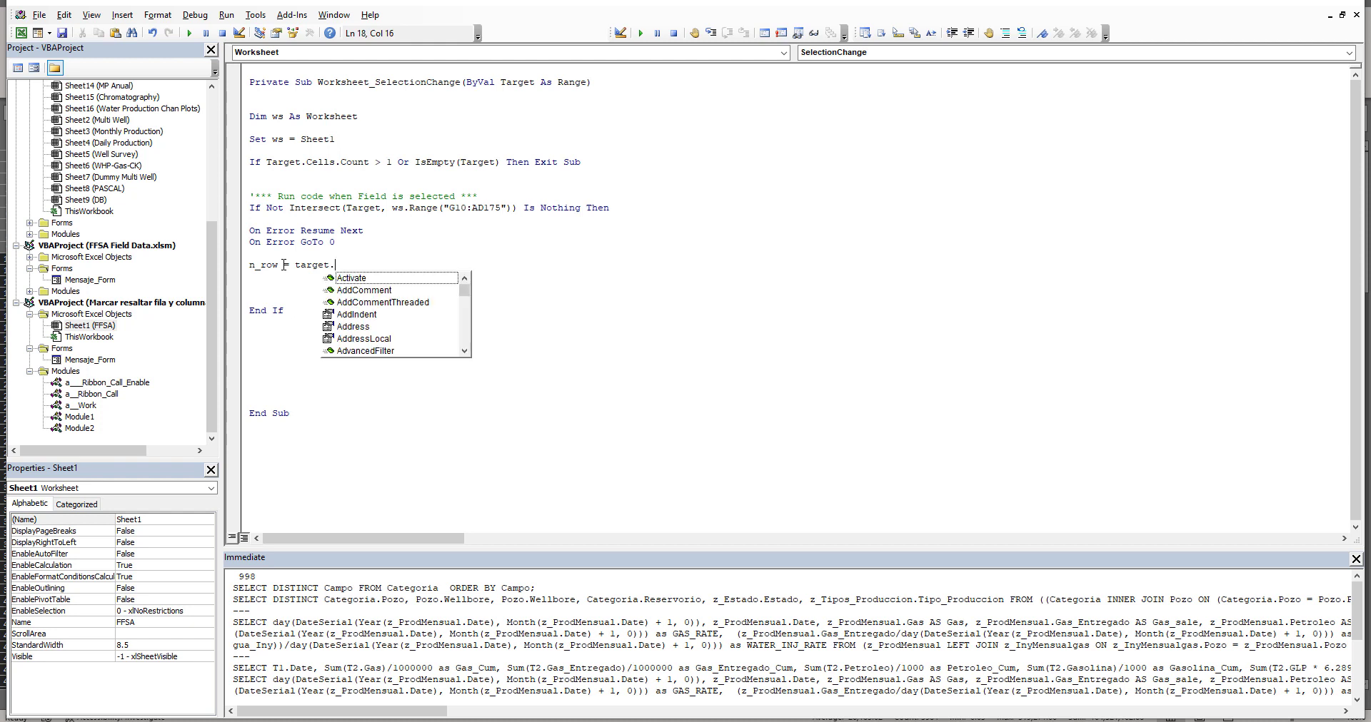
{"action": "type", "text": "row"}
{"action": "key", "text": "Return"}
{"action": "type", "text": "n"}
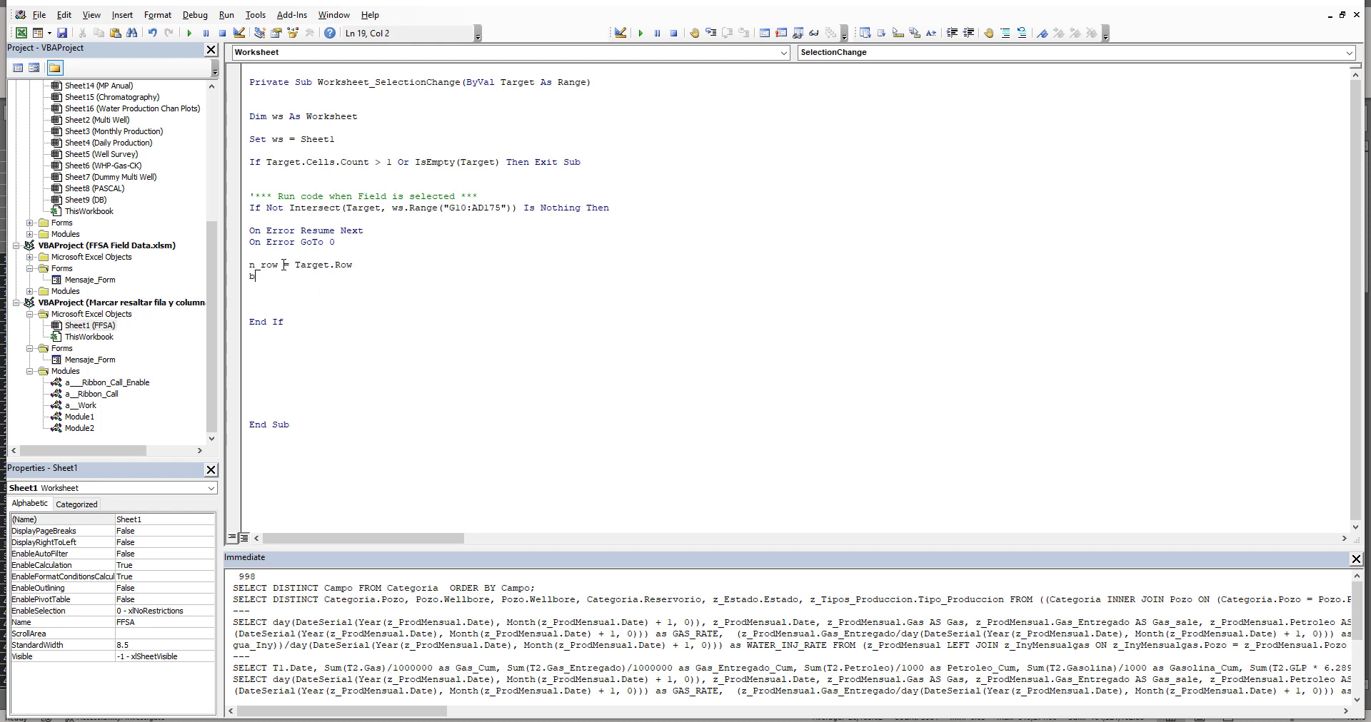
{"action": "type", "text": "_col = "}
{"action": "type", "text": "target."}
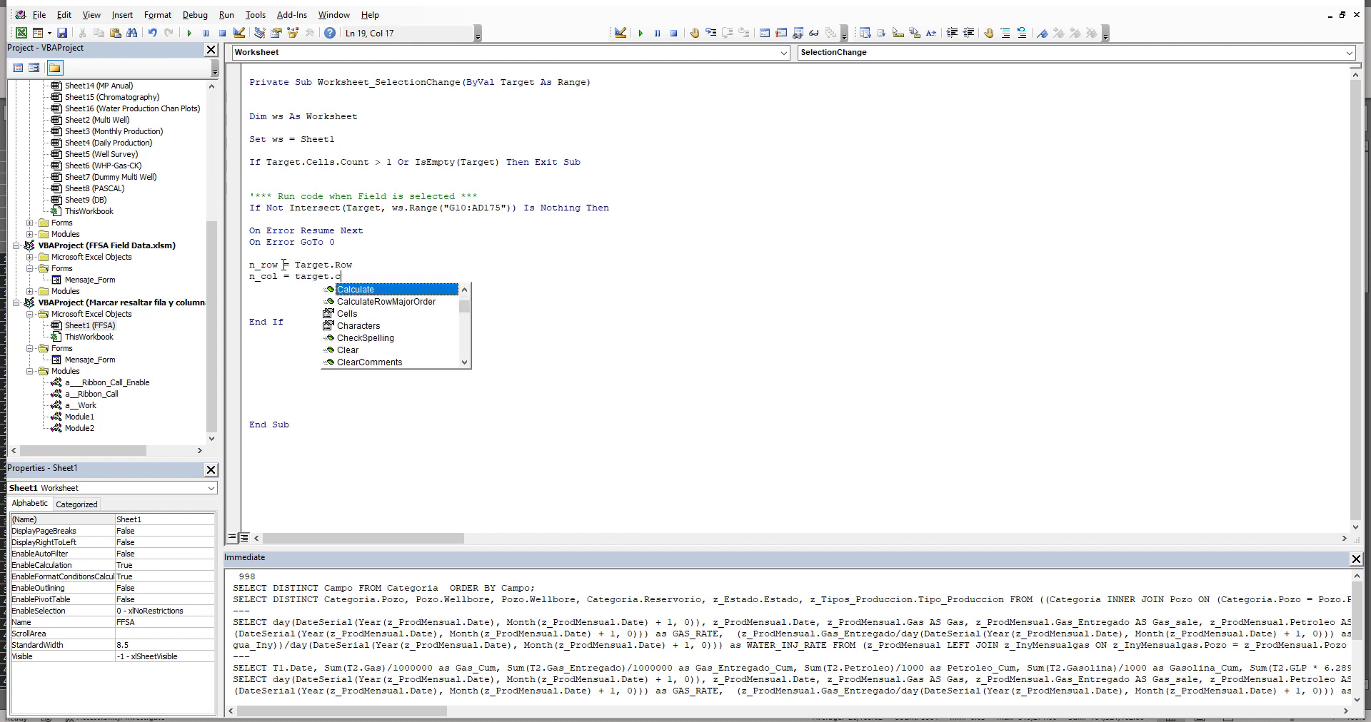
{"action": "type", "text": "col"}
{"action": "key", "text": "Return"}
{"action": "key", "text": "Return"}
{"action": "key", "text": "Return"}
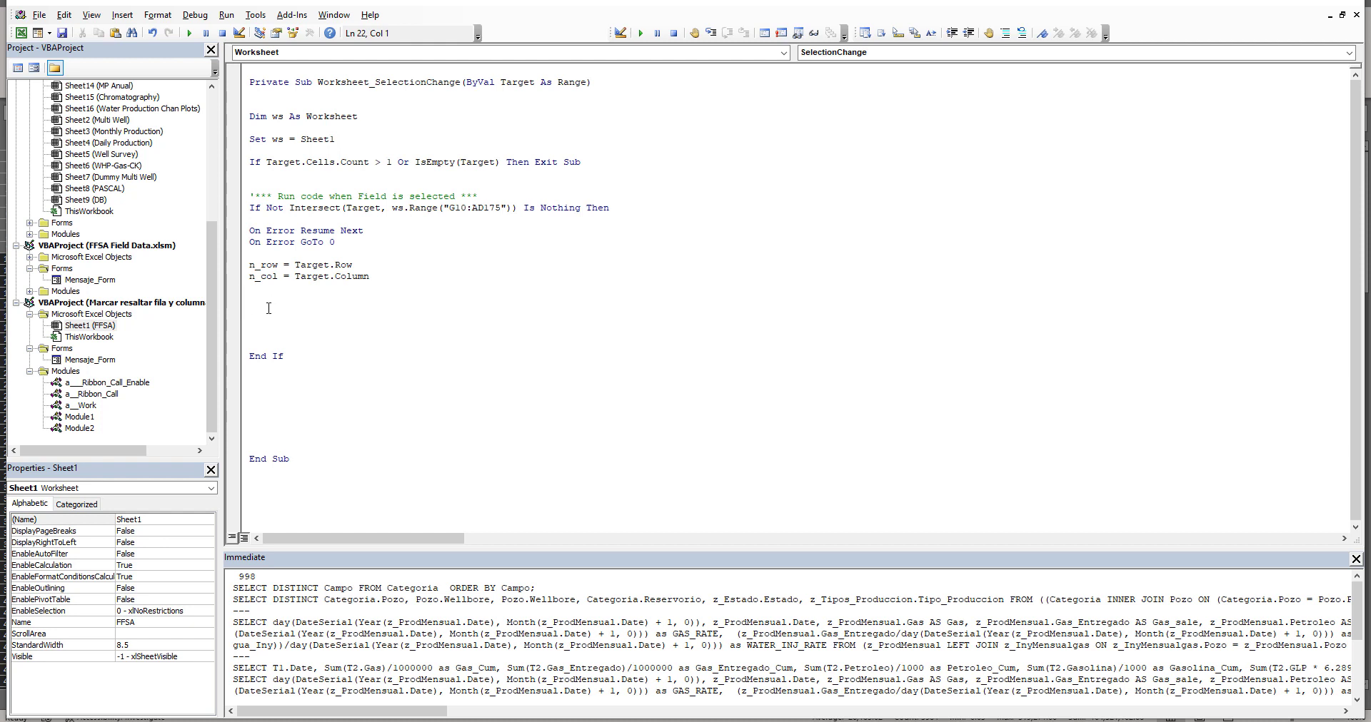
Add the line ws.Range("").Interior.Color = RGB(0, 1, 0) below the n_col assignment
{"action": "type", "text": "ws.cel"}
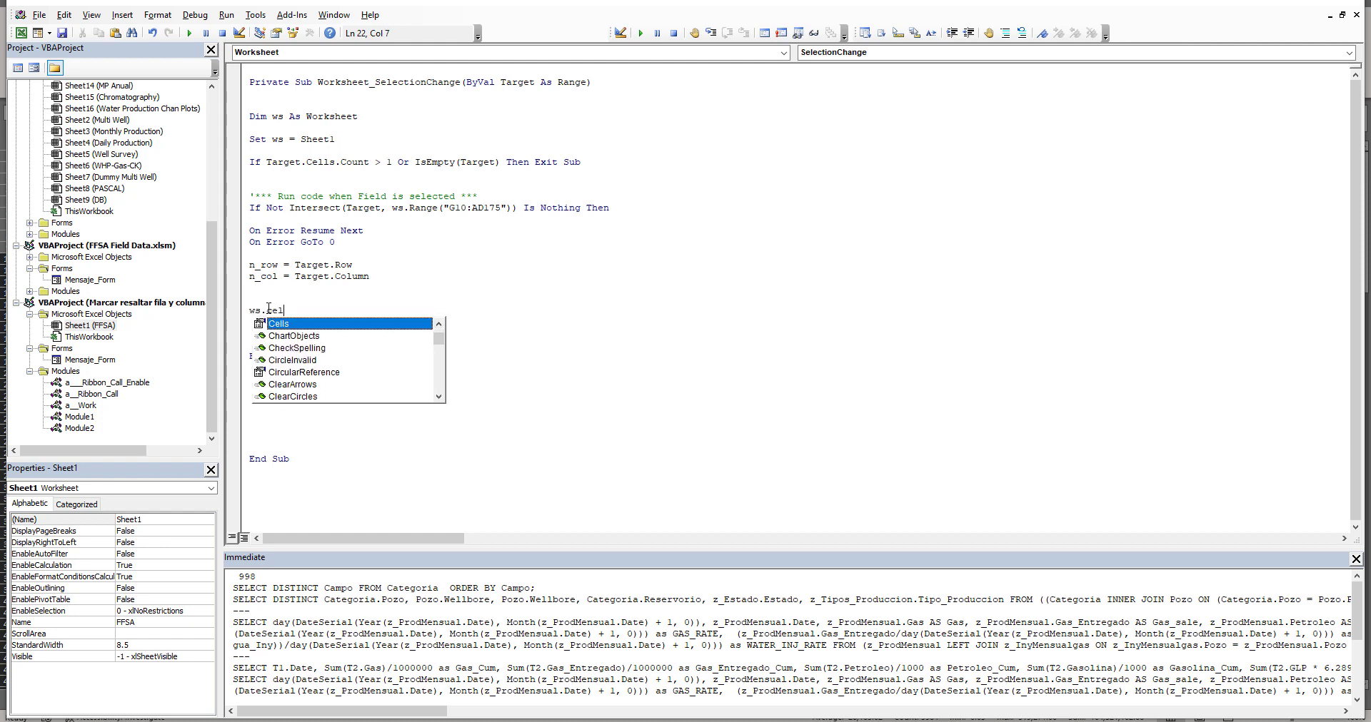
{"action": "key", "text": "BackSpace"}
{"action": "key", "text": "BackSpace"}
{"action": "type", "text": "a"}
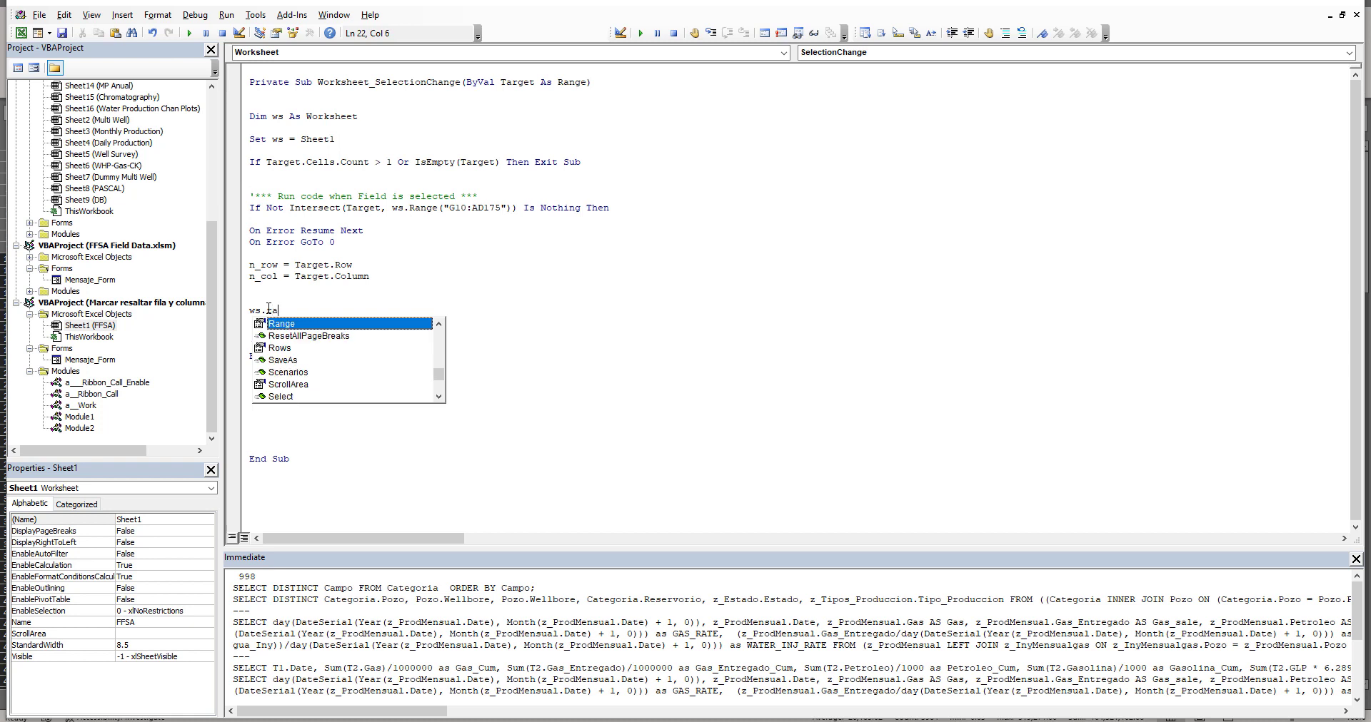
{"action": "type", "text": "nge("}
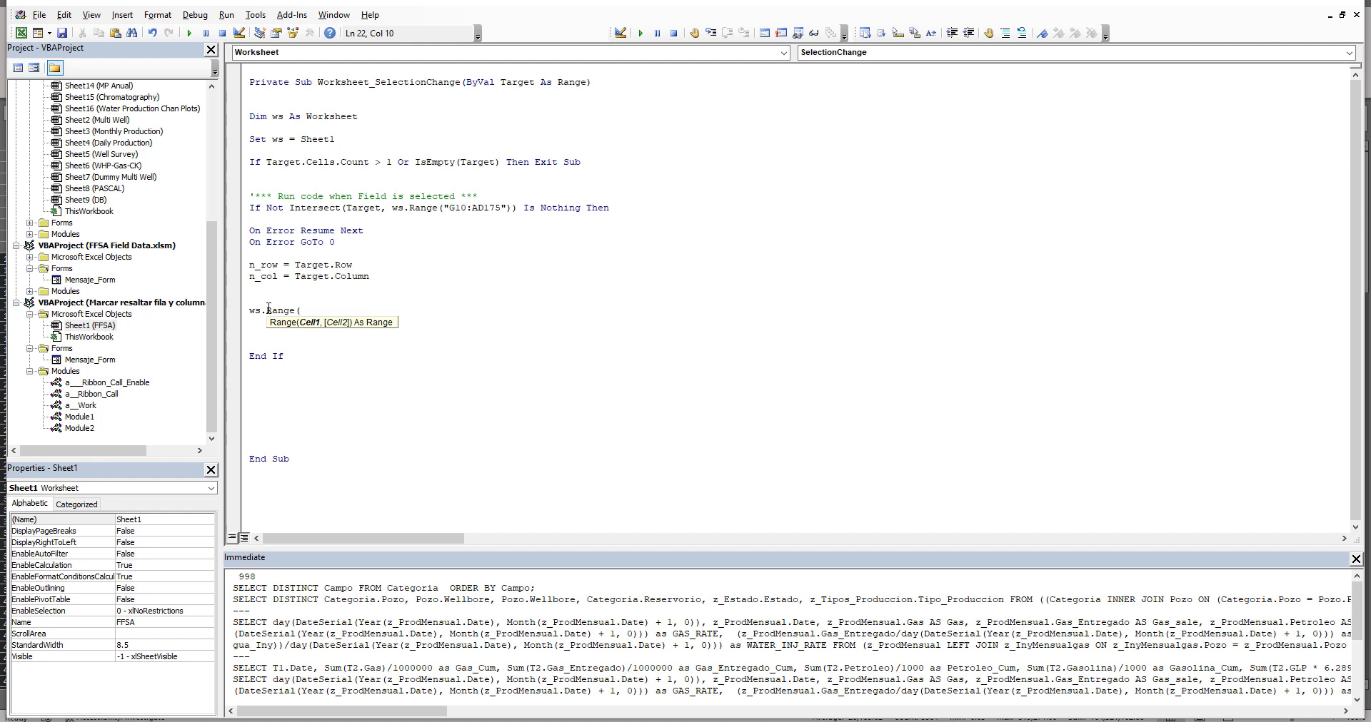
{"action": "type", "text": "G"}
{"action": "type", "text": "\""}
{"action": "key", "text": "BackSpace"}
{"action": "key", "text": "BackSpace"}
{"action": "key", "text": "BackSpace"}
{"action": "key", "text": "BackSpace"}
{"action": "type", "text": "10"}
{"action": "key", "text": "BackSpace"}
{"action": "key", "text": "BackSpace"}
{"action": "key", "text": "BackSpace"}
{"action": "type", "text": "\"\""}
{"action": "type", "text": ")."}
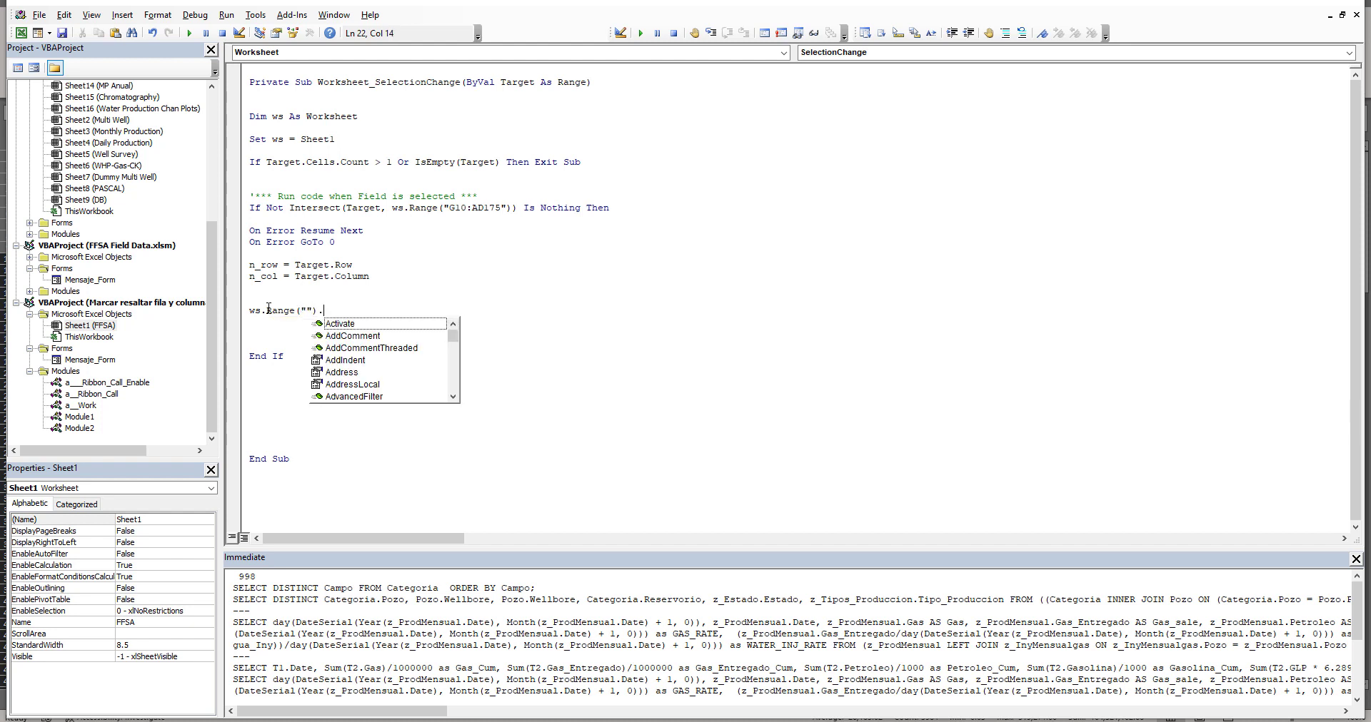
{"action": "type", "text": "int"}
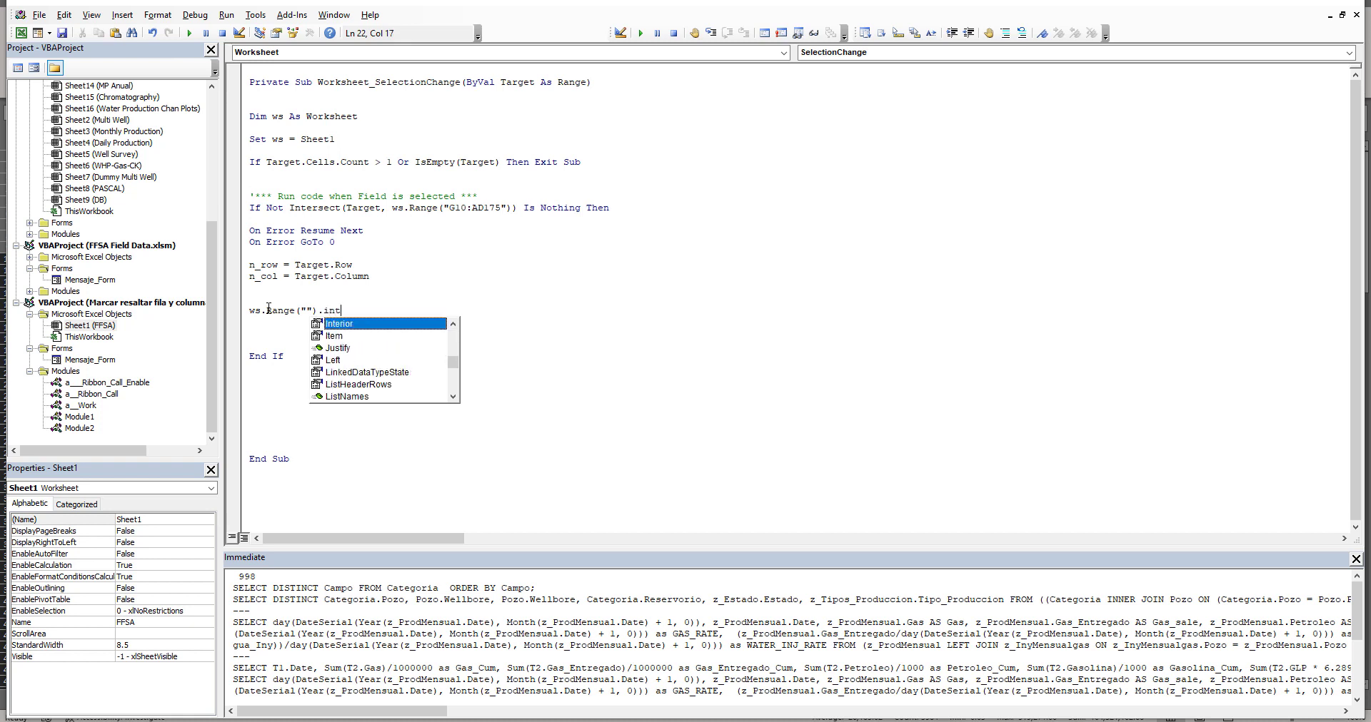
{"action": "type", "text": "erior"}
{"action": "type", "text": "."}
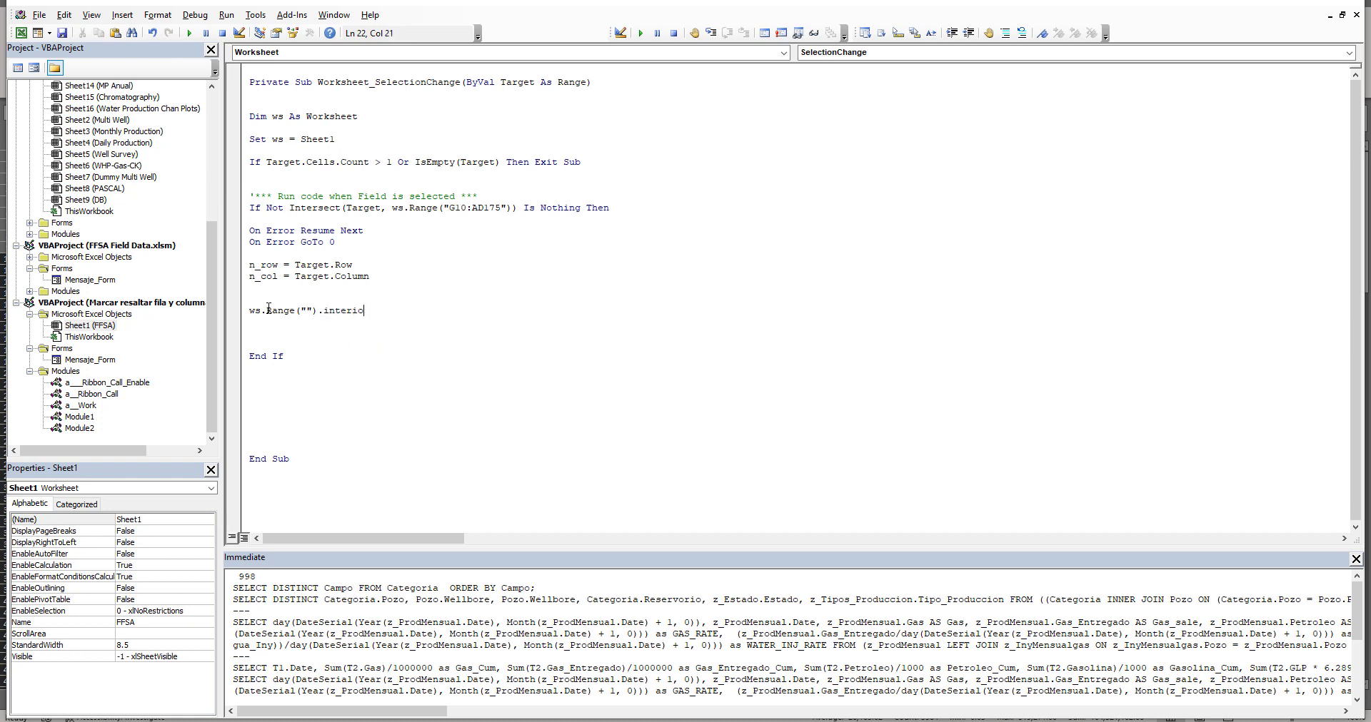
{"action": "type", "text": "color "}
{"action": "type", "text": "RGB("}
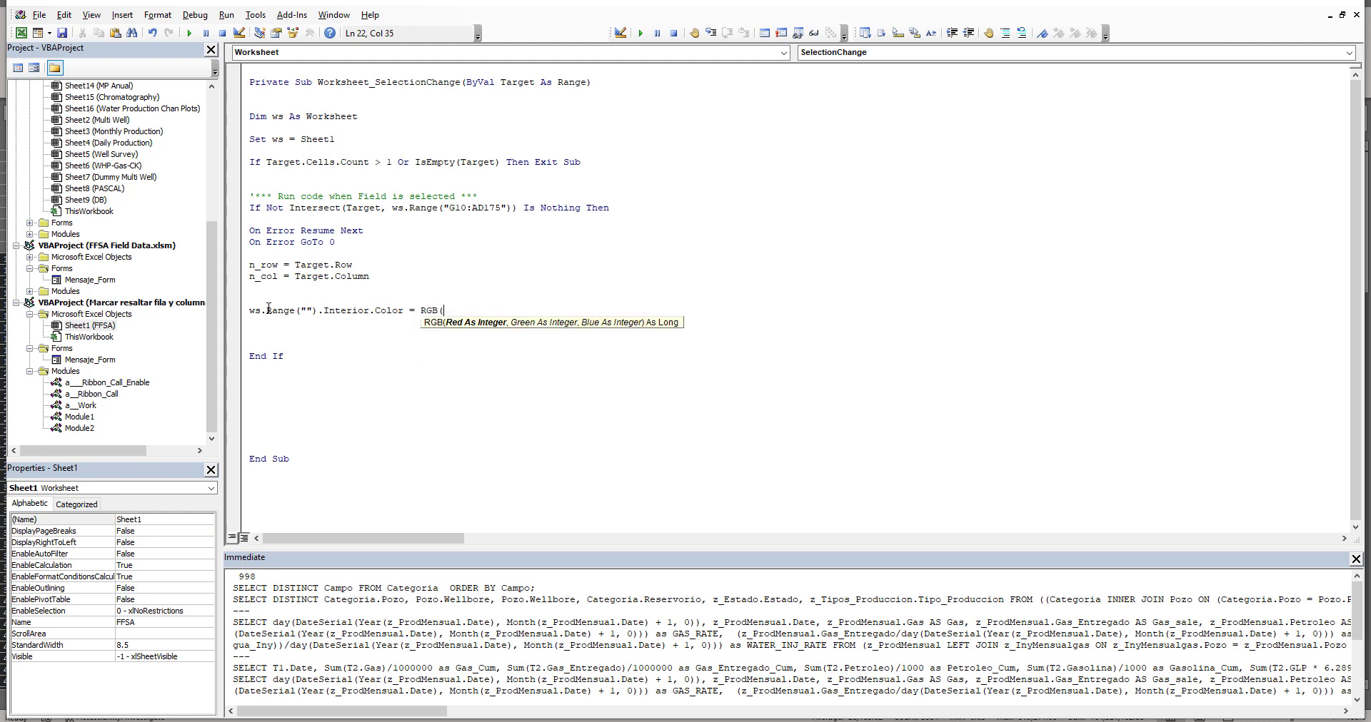
{"action": "type", "text": "0,1"}
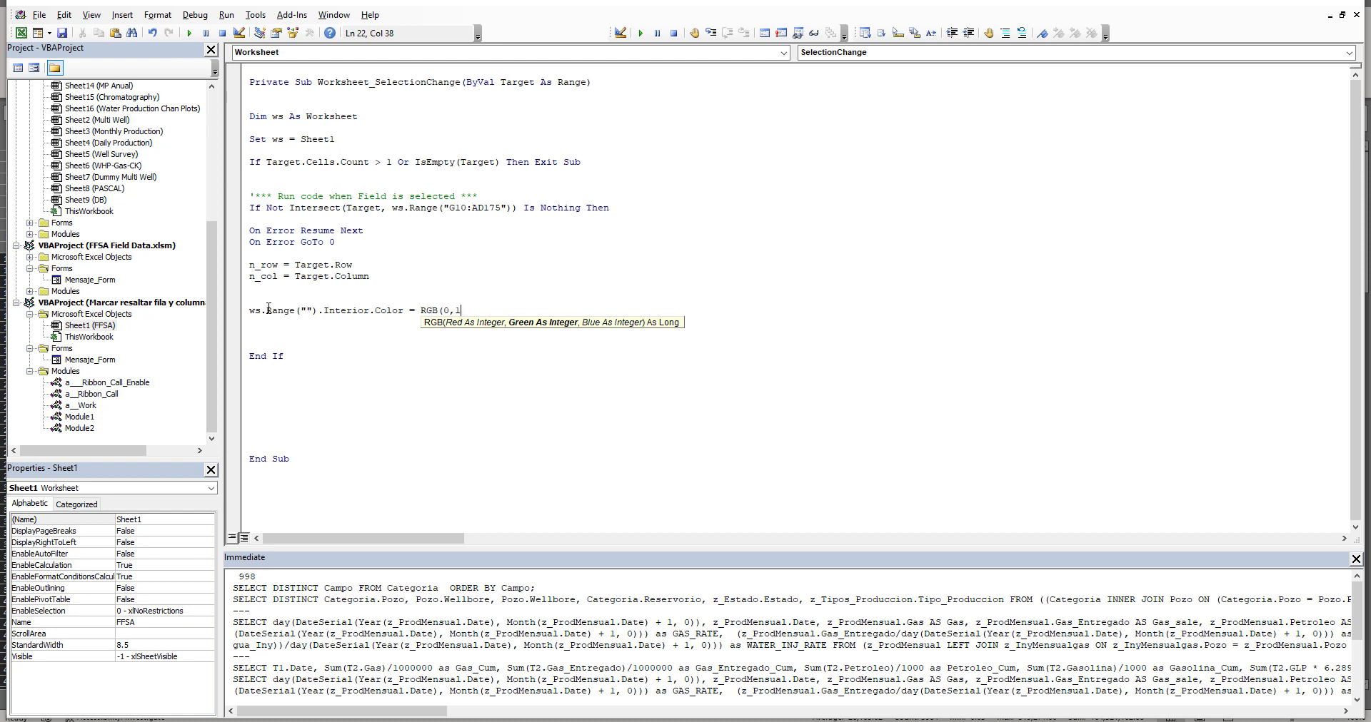
{"action": "type", "text": ",0"}
{"action": "key", "text": "Return"}
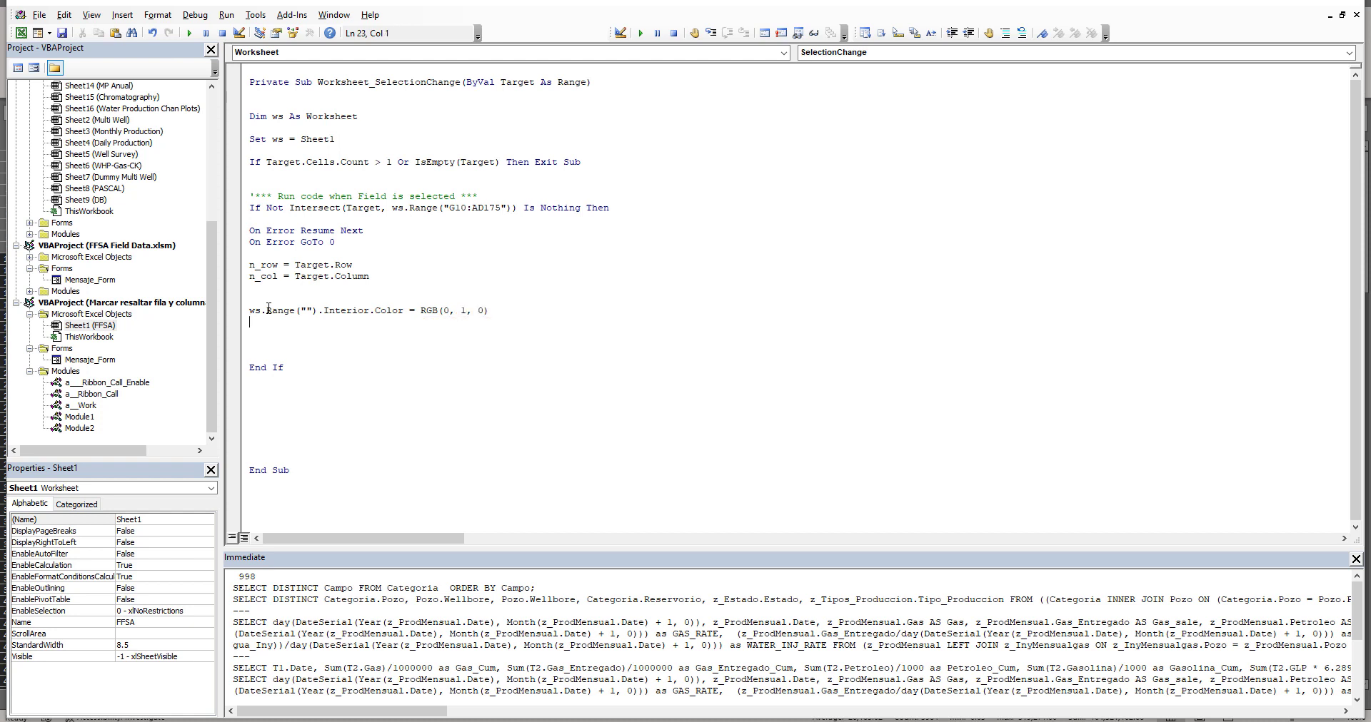
{"action": "key", "text": "Return"}
{"action": "left_click", "coordinate": [309, 312]}
Copy the G10:AD175 address into the colour line's empty range quotes
{"action": "left_click_drag", "start_coordinate": [501, 208], "coordinate": [448, 207]}
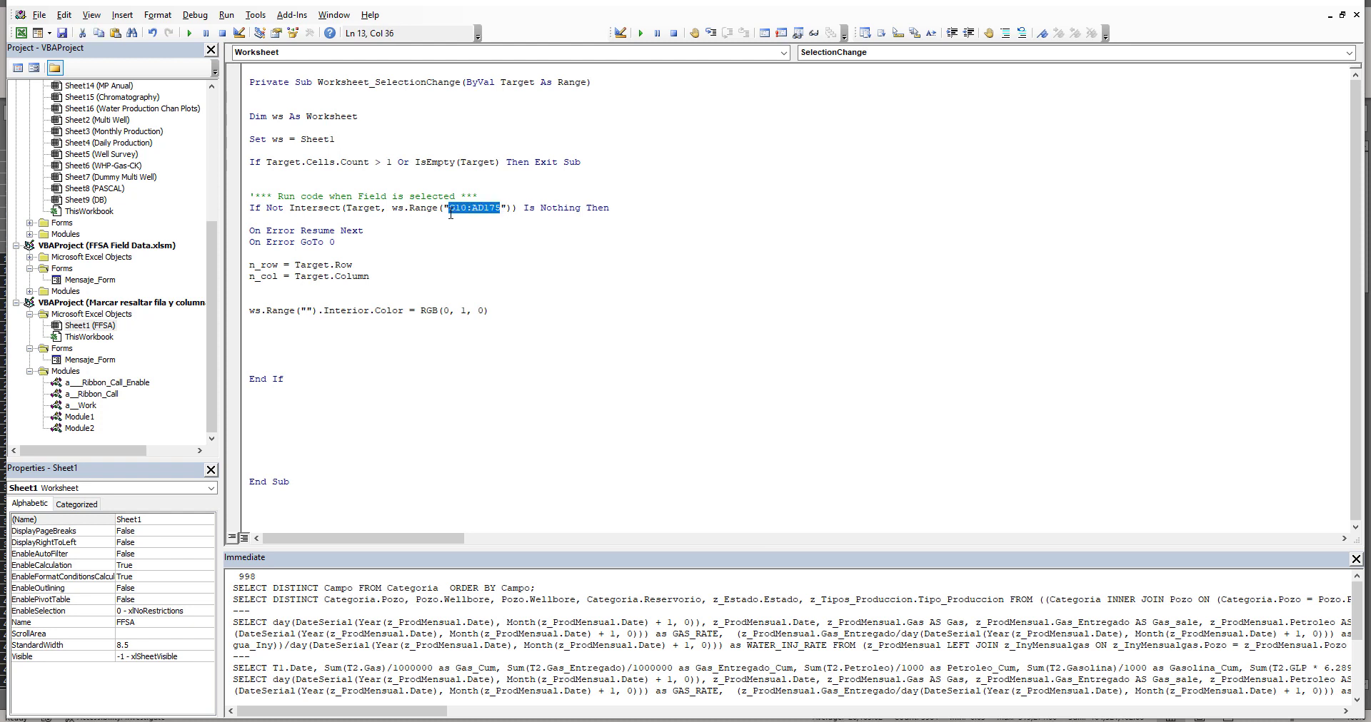
{"action": "key", "text": "ctrl+c"}
{"action": "left_click", "coordinate": [306, 312]}
{"action": "key", "text": "ctrl+v"}
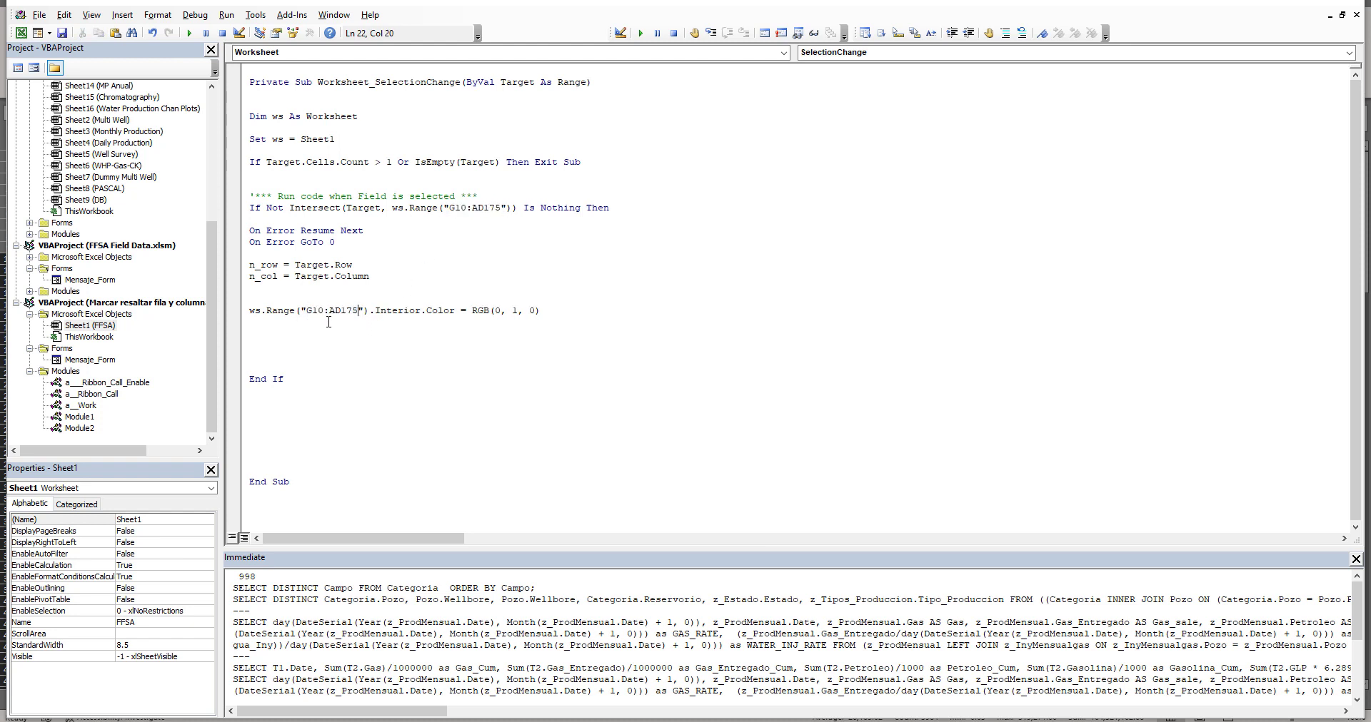
Replace the fixed rows so the range reads "G" & n_row & ":AD" & n_row
{"action": "left_click_drag", "start_coordinate": [321, 311], "coordinate": [315, 312]}
{"action": "type", "text": "\" n_"}
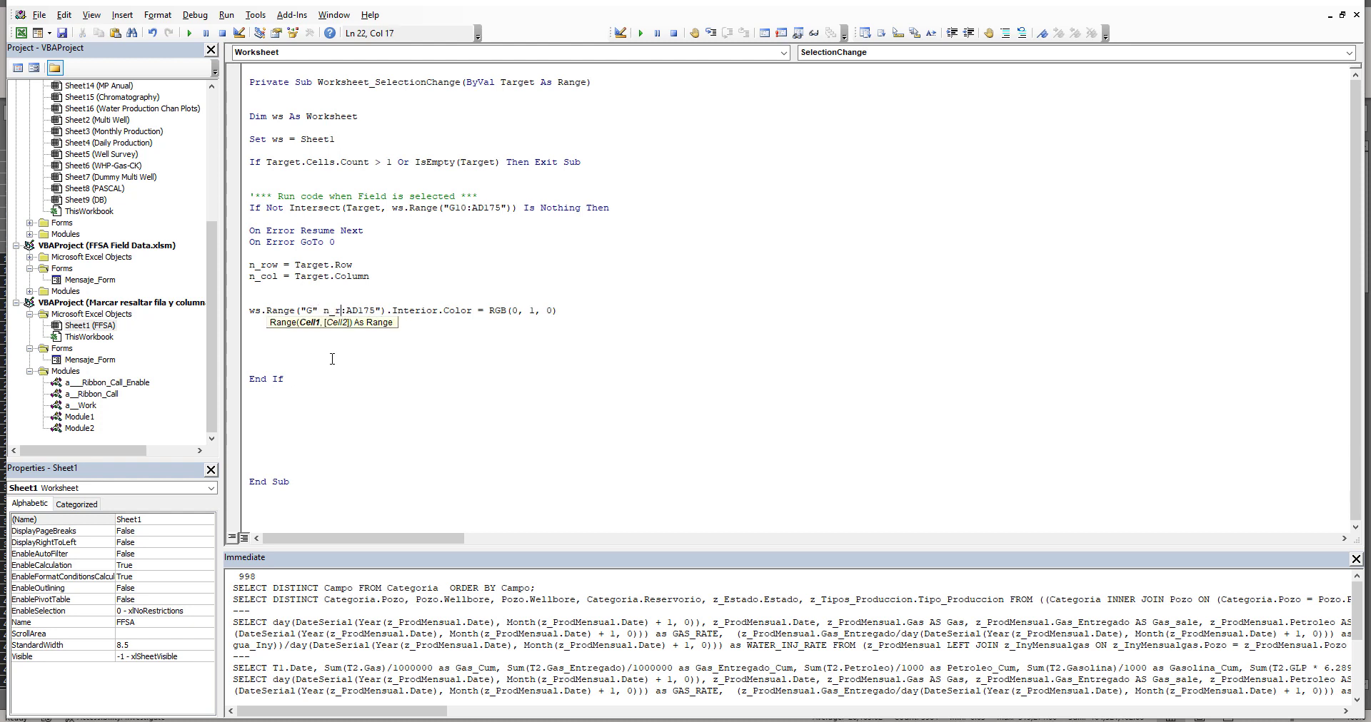
{"action": "type", "text": "row"}
{"action": "key", "text": "BackSpace"}
{"action": "key", "text": "BackSpace"}
{"action": "key", "text": "BackSpace"}
{"action": "key", "text": "BackSpace"}
{"action": "key", "text": "BackSpace"}
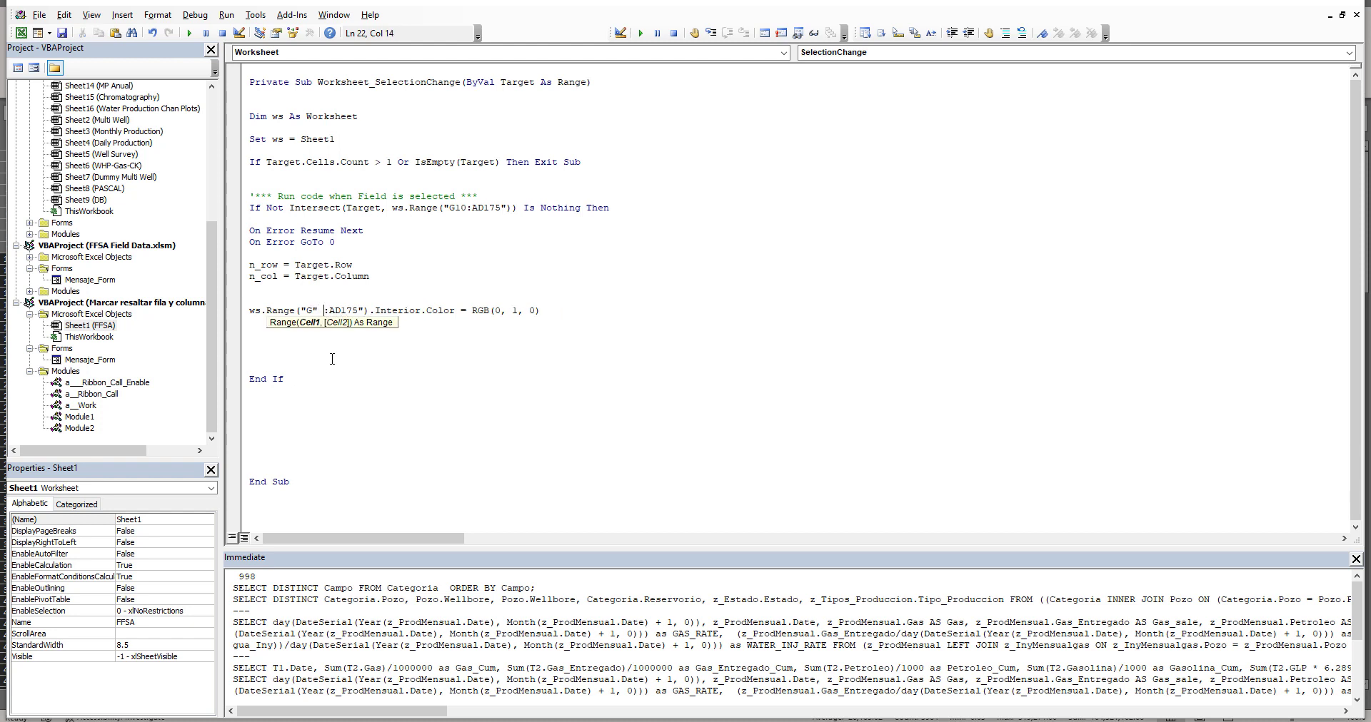
{"action": "type", "text": "& n_R"}
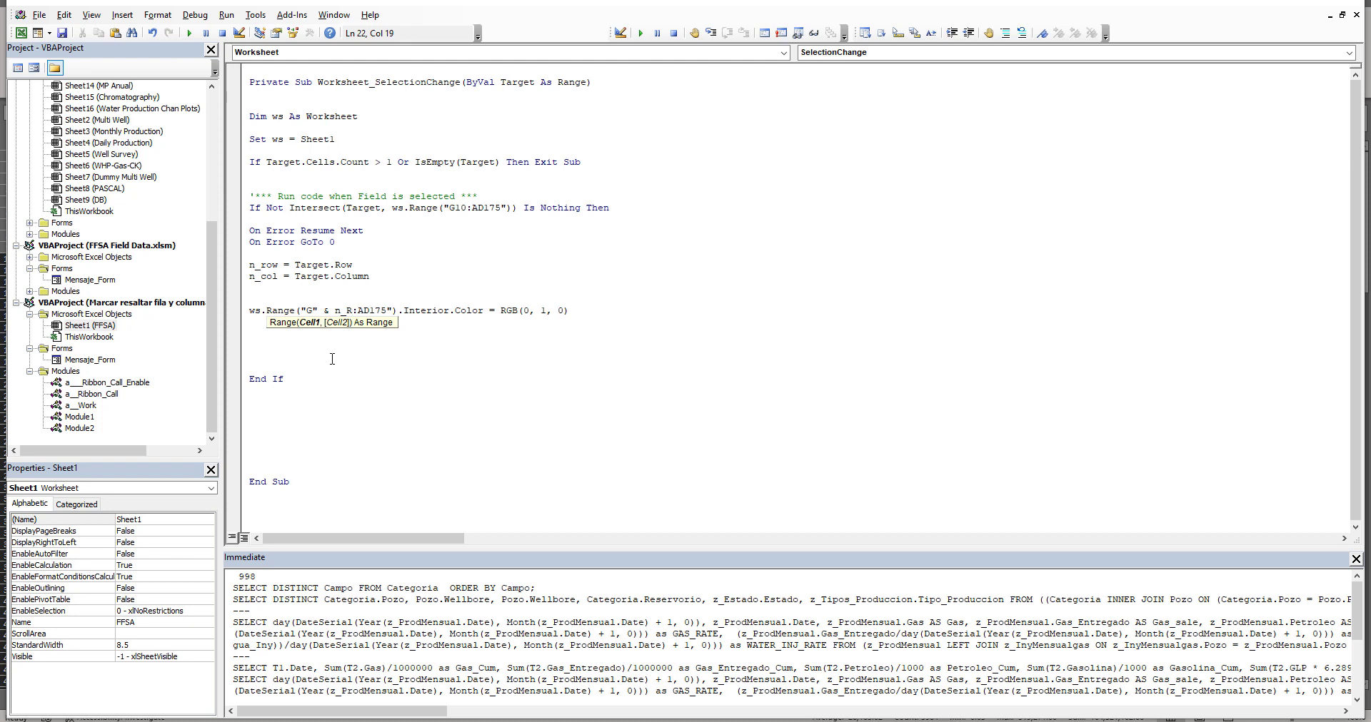
{"action": "key", "text": "BackSpace"}
{"action": "type", "text": "row 6"}
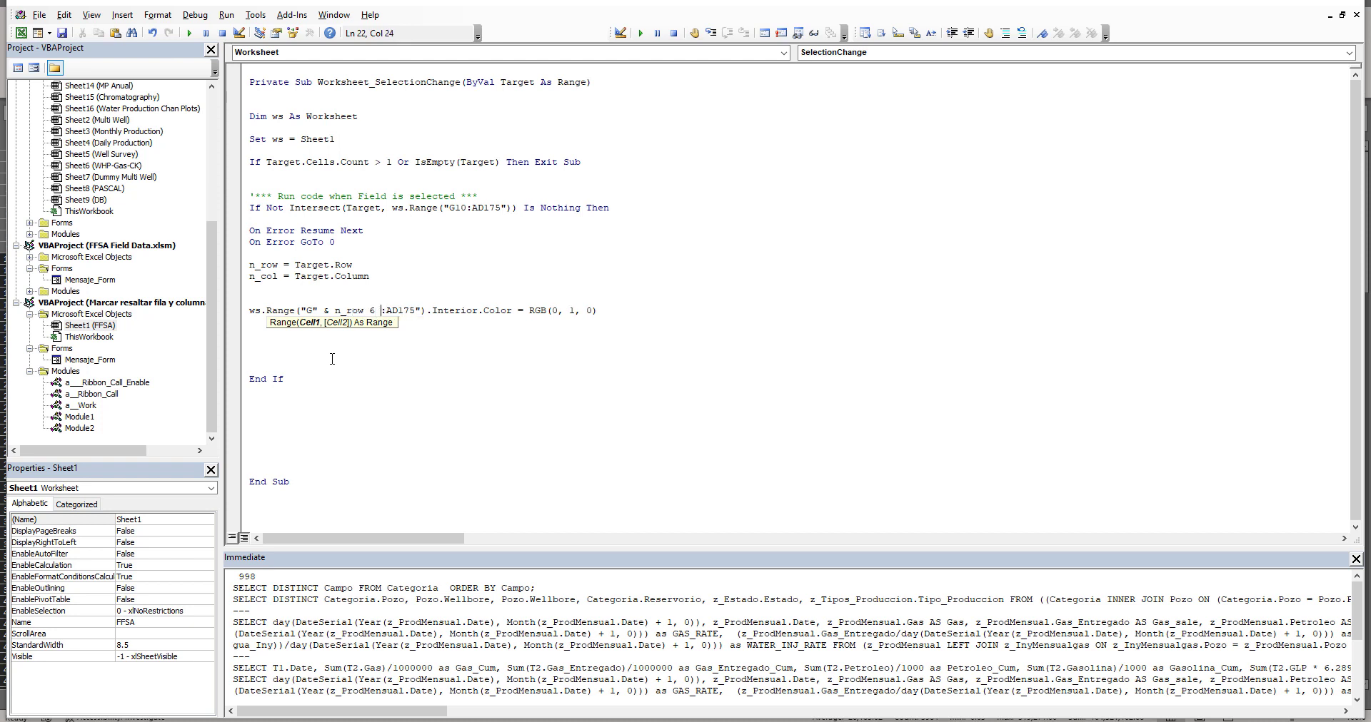
{"action": "key", "text": "BackSpace"}
{"action": "key", "text": "BackSpace"}
{"action": "type", "text": "& "}
{"action": "type", "text": "\""}
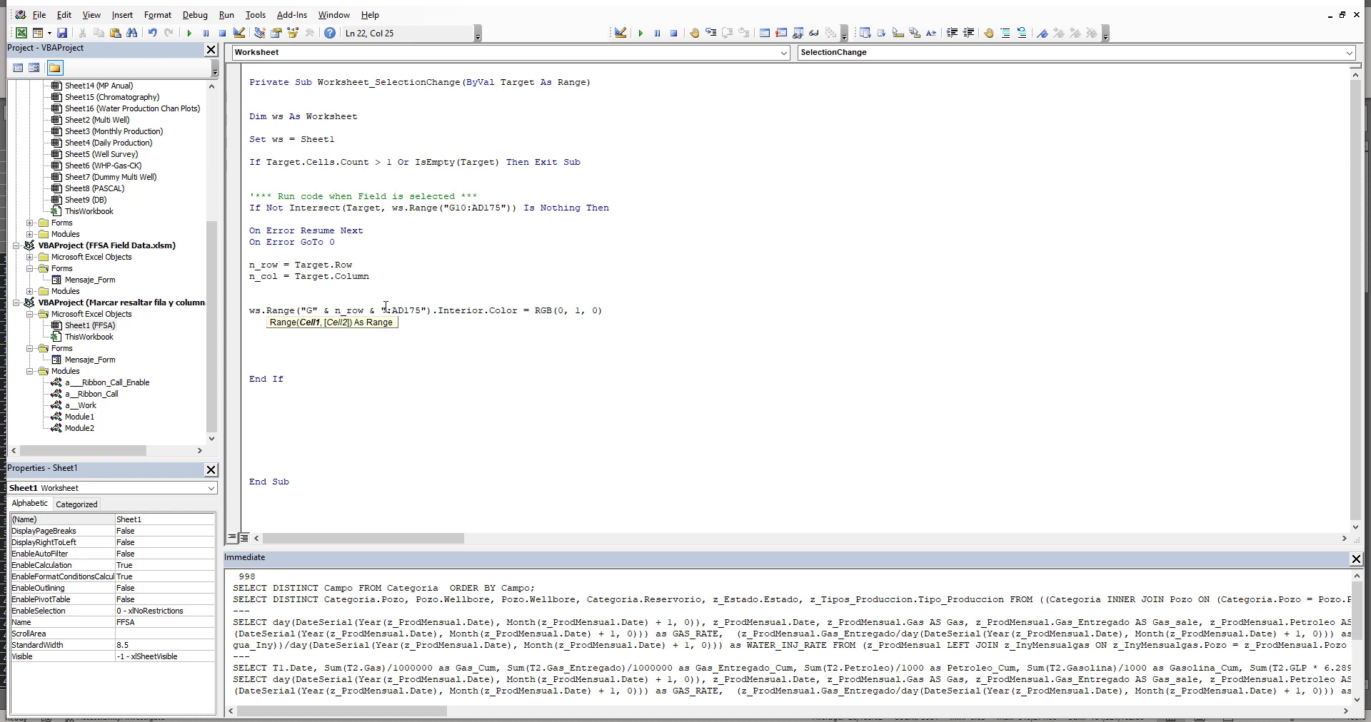
{"action": "left_click_drag", "start_coordinate": [386, 310], "coordinate": [312, 311]}
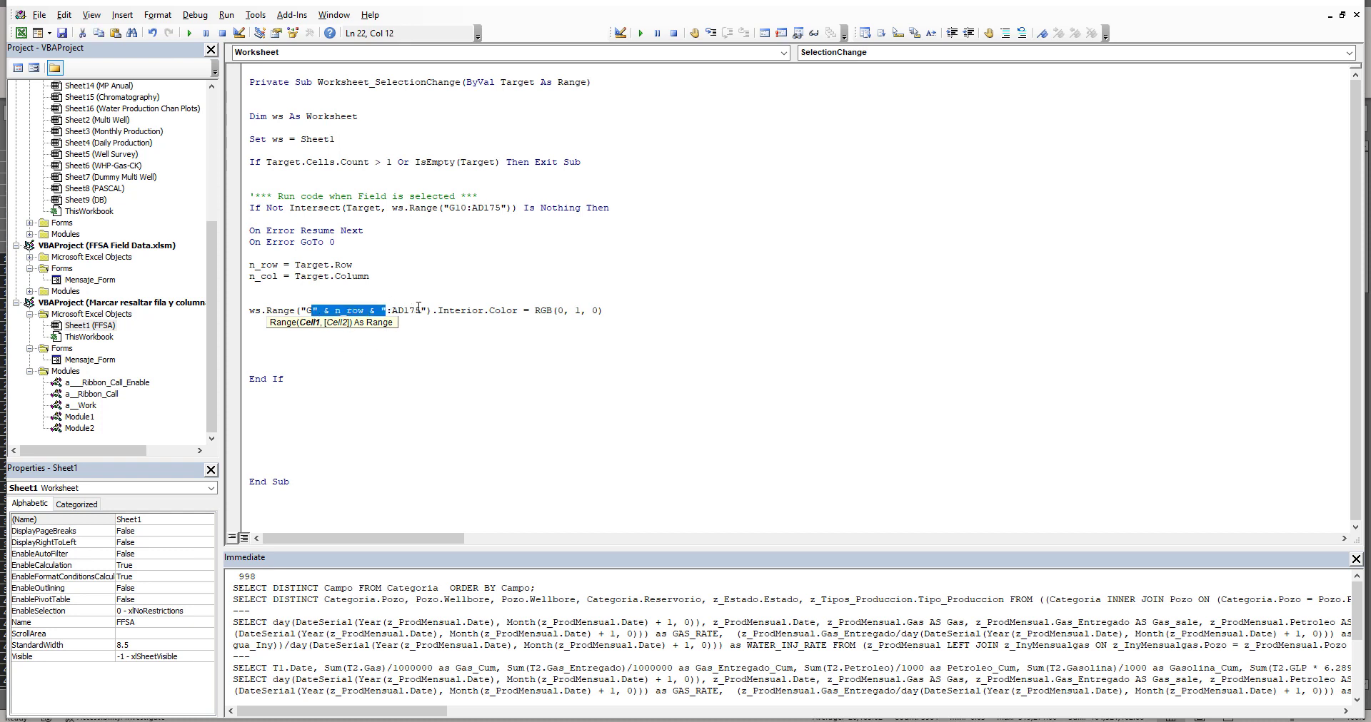
{"action": "left_click_drag", "start_coordinate": [420, 311], "coordinate": [403, 310]}
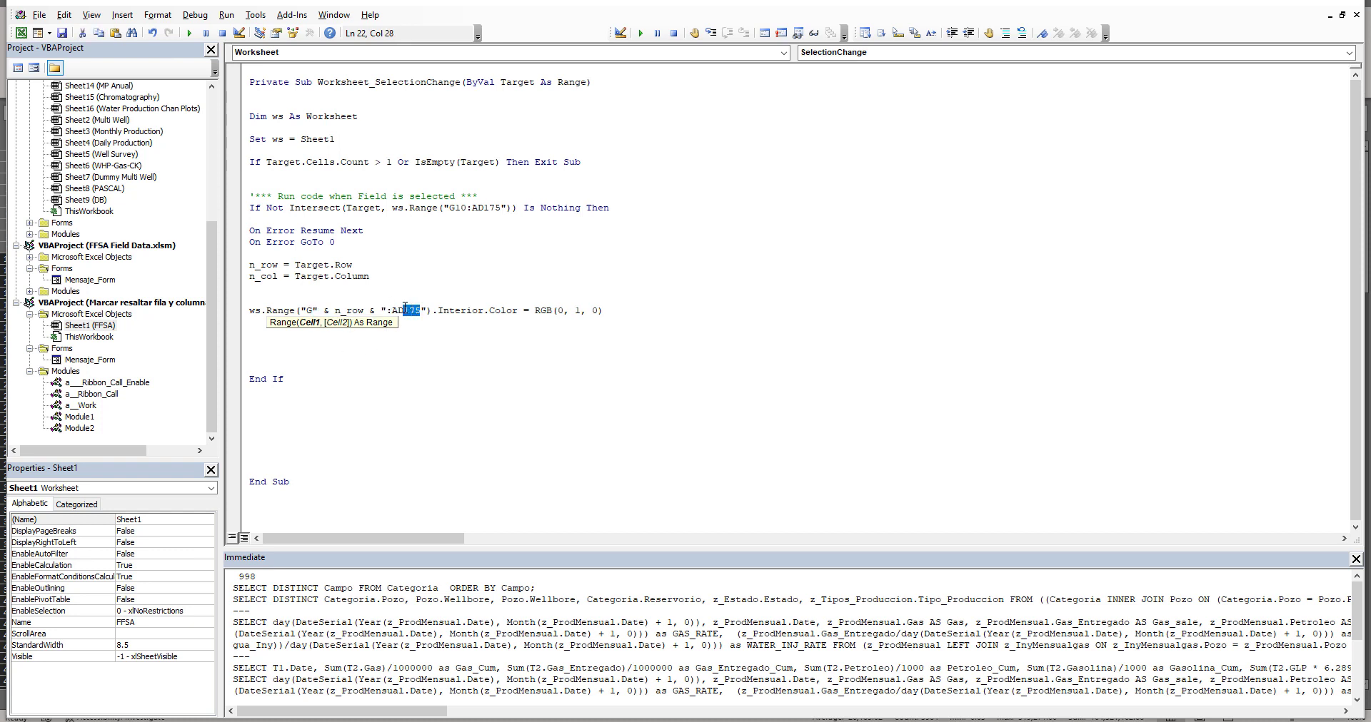
{"action": "key", "text": "ctrl+v"}
{"action": "key", "text": "Up"}
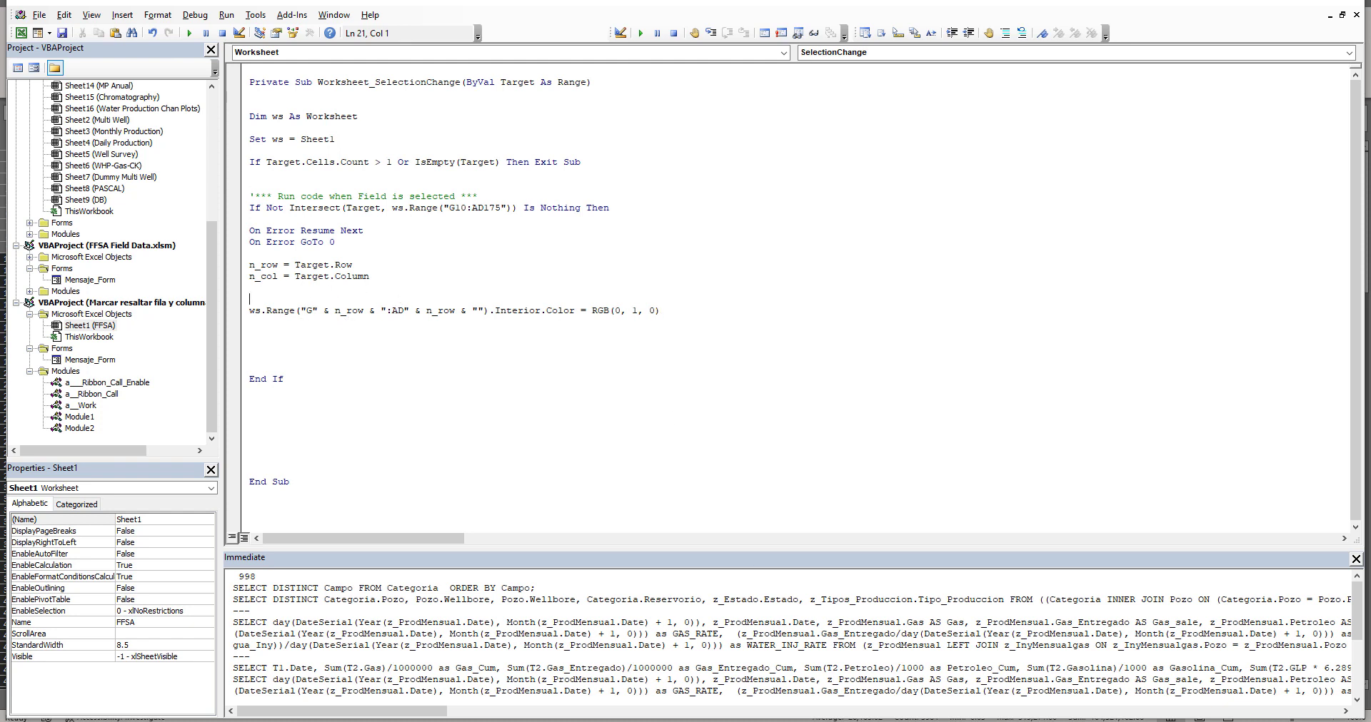
Test the macro by picking a row 24 cell, which fills G24:AD24 black
{"action": "left_click", "coordinate": [957, 664]}
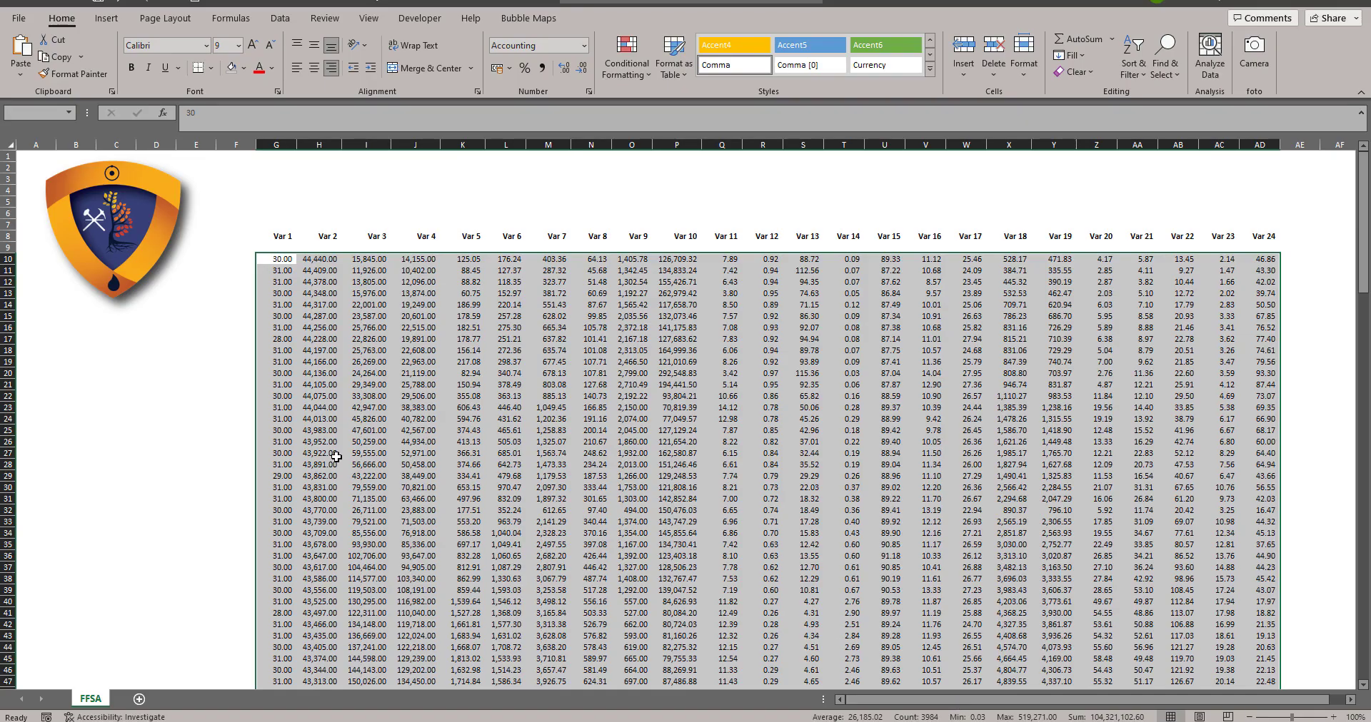
{"action": "left_click", "coordinate": [355, 172]}
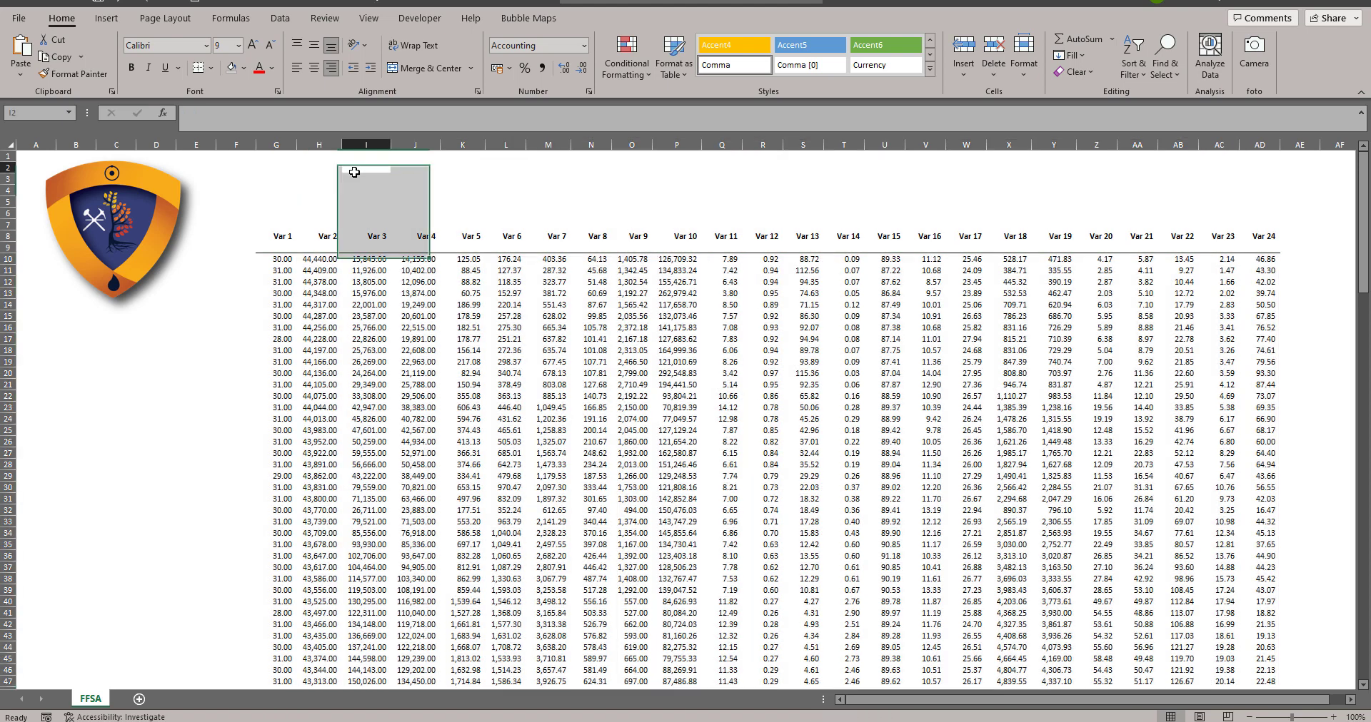
{"action": "left_click", "coordinate": [308, 189]}
{"action": "left_click", "coordinate": [260, 189]}
{"action": "left_click", "coordinate": [400, 193]}
{"action": "left_click", "coordinate": [382, 234]}
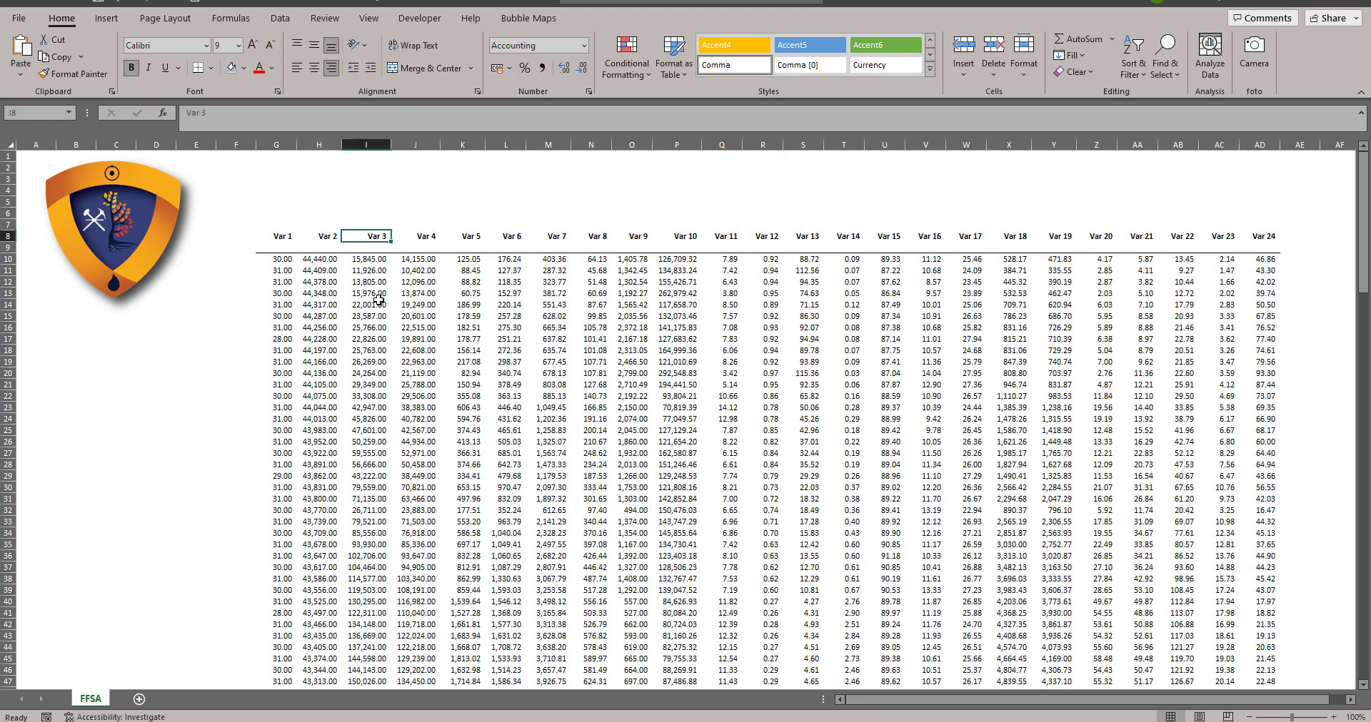
{"action": "left_click", "coordinate": [377, 414]}
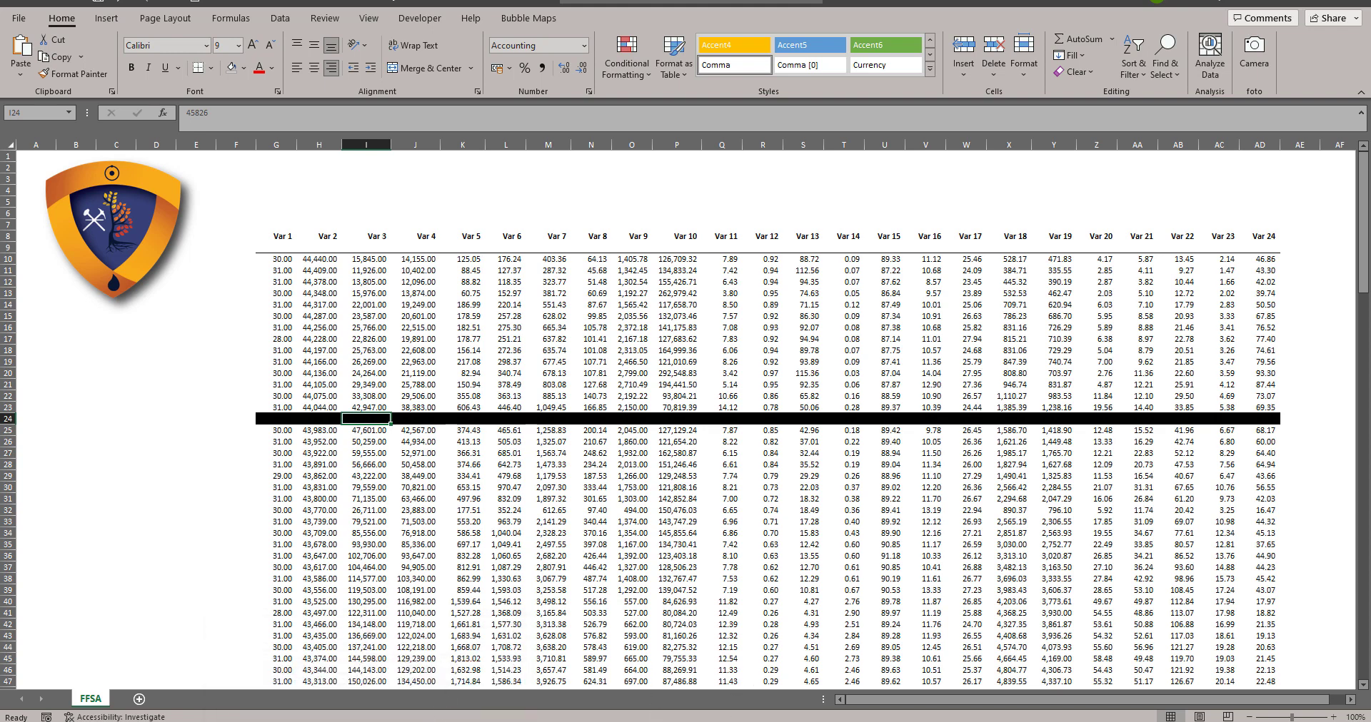
{"action": "right_click", "coordinate": [369, 721]}
In a new maximized Edge window, search Google for 'rgb color orange'
{"action": "left_click", "coordinate": [365, 667]}
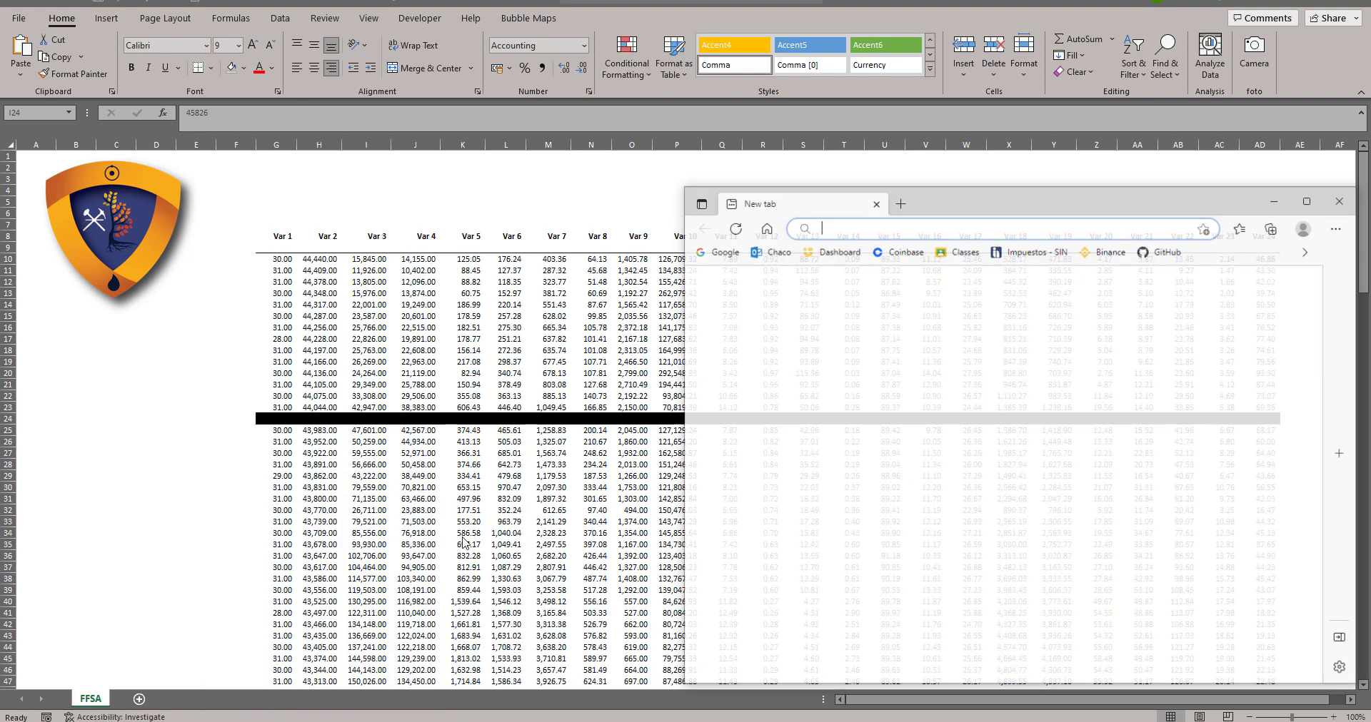
{"action": "double_click", "coordinate": [1028, 207]}
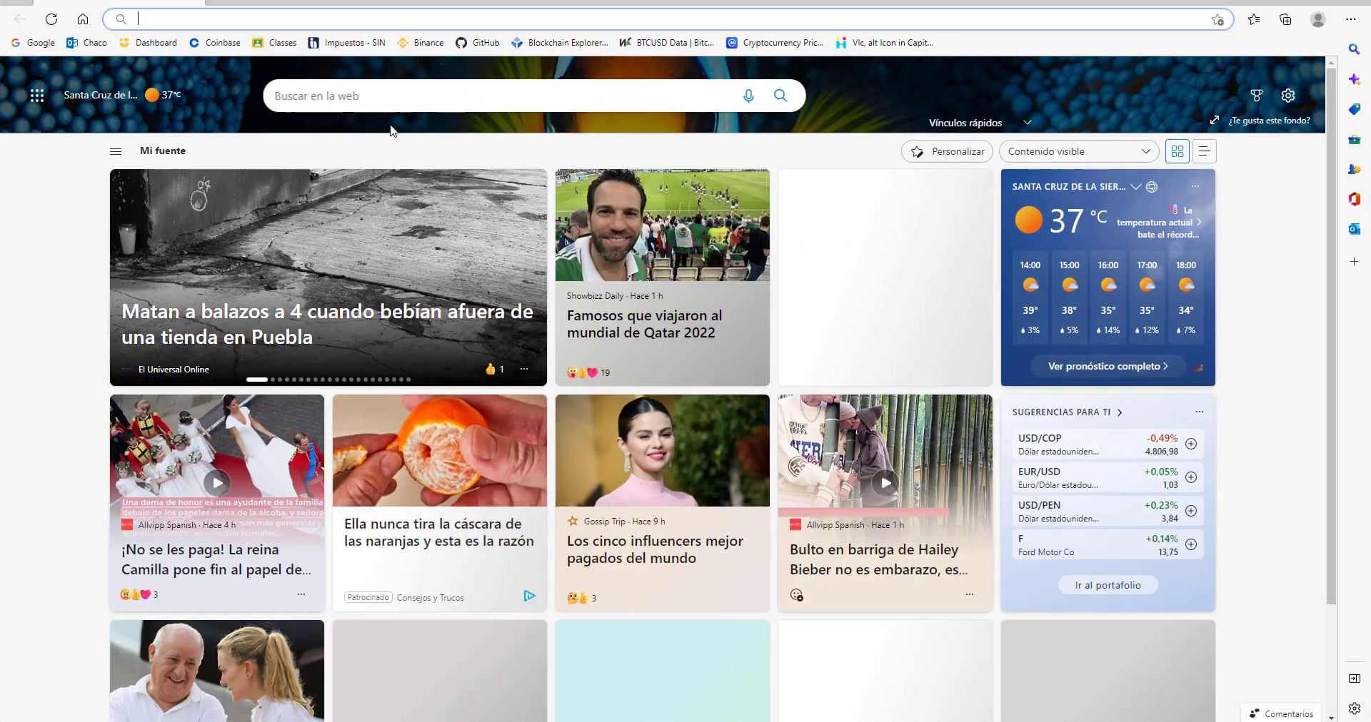
{"action": "left_click", "coordinate": [33, 43]}
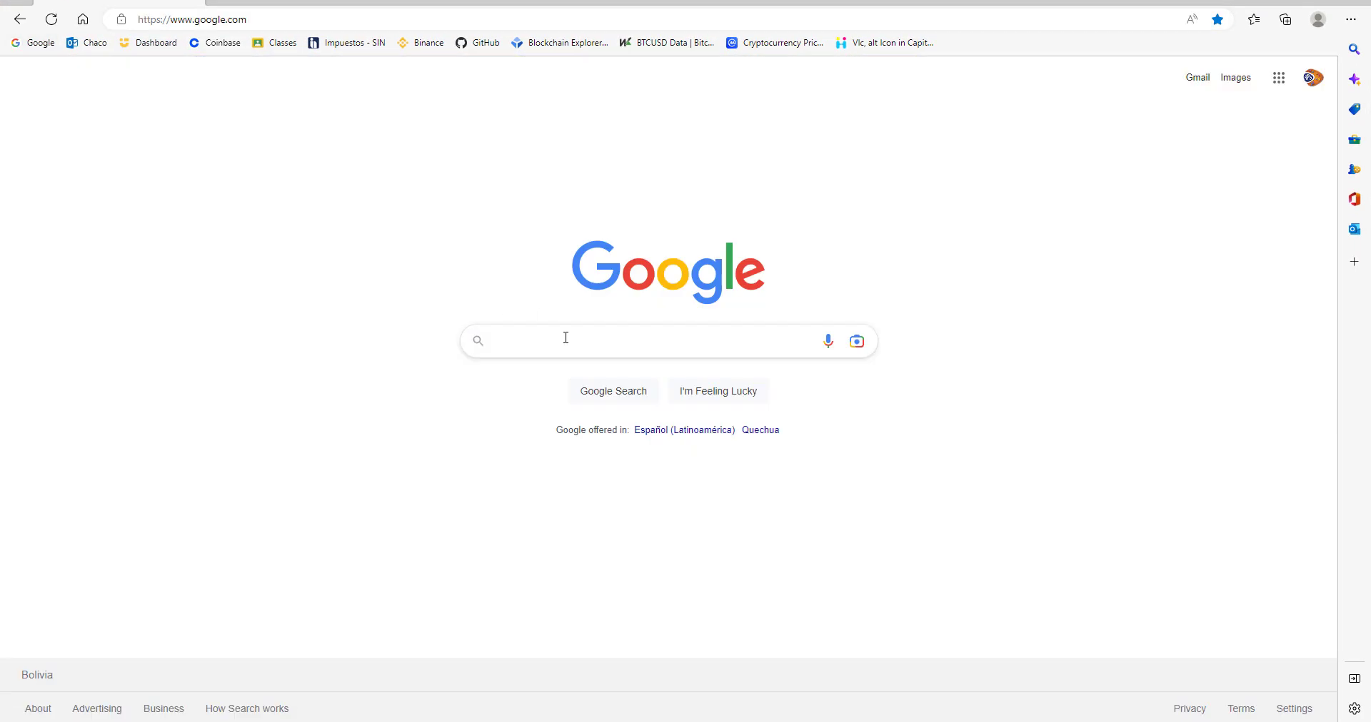
{"action": "type", "text": "rgn c"}
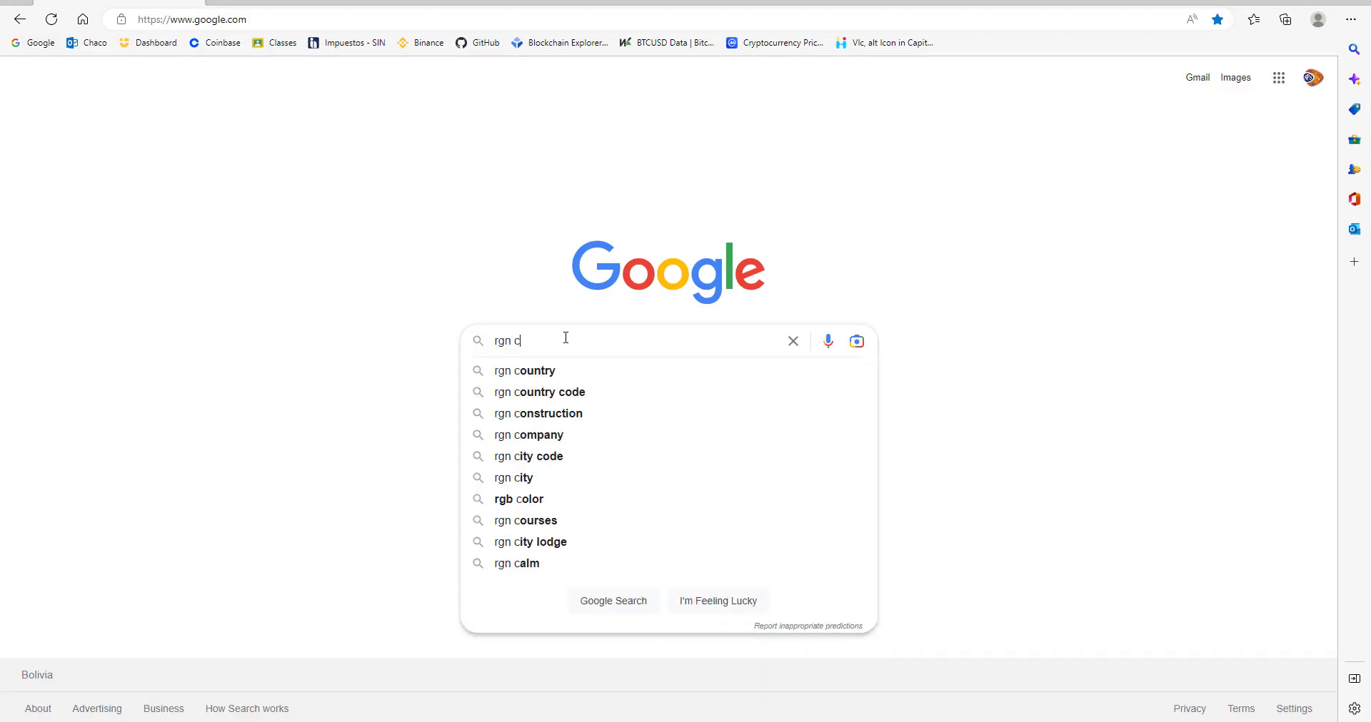
{"action": "type", "text": "lo"}
{"action": "key", "text": "BackSpace"}
{"action": "key", "text": "BackSpace"}
{"action": "type", "text": "olor"}
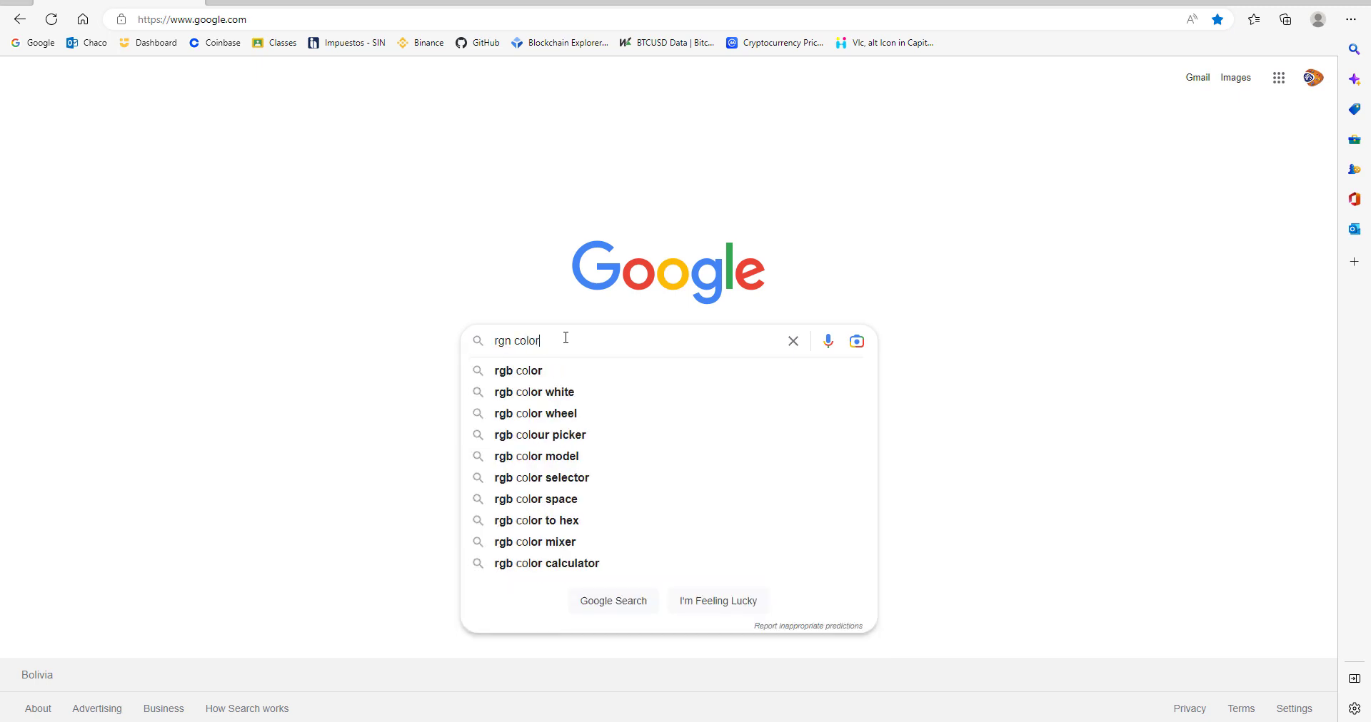
{"action": "type", "text": " oragne"}
{"action": "key", "text": "Return"}
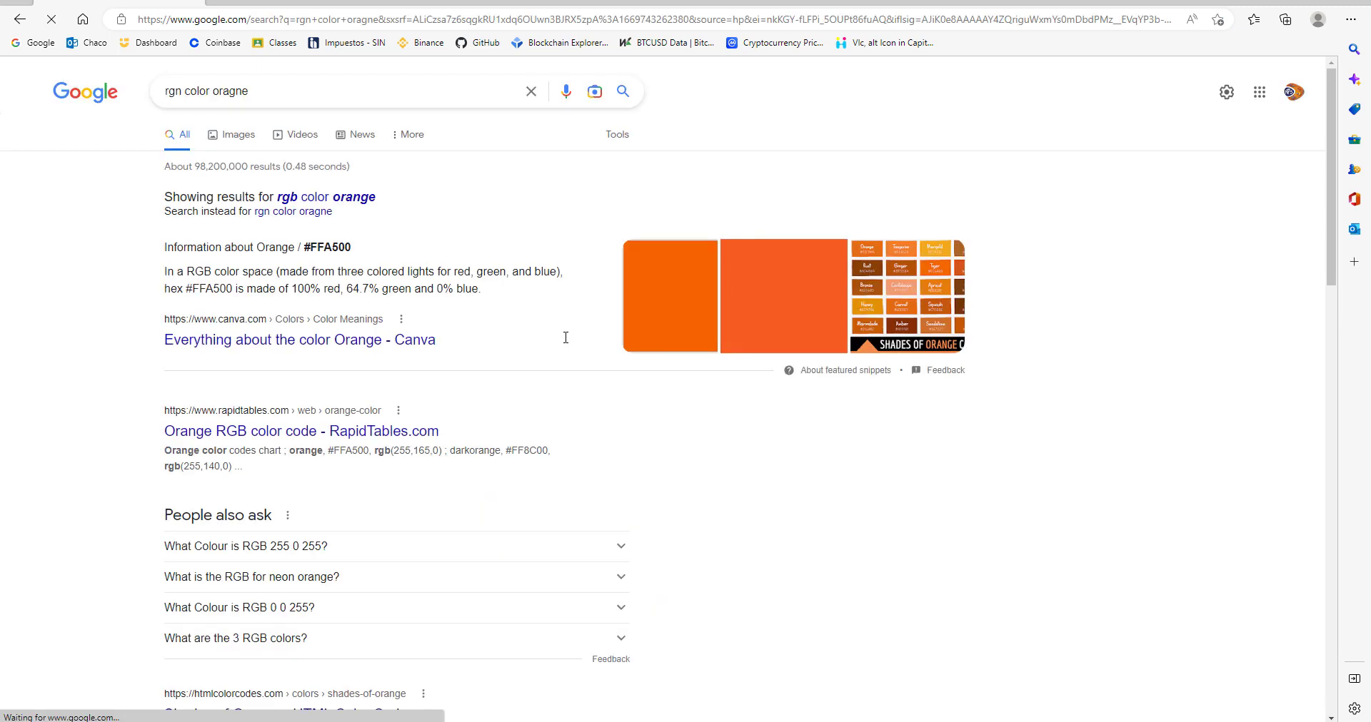
On Canva's orange colour page, select the RGB decimal value 255, 165, 0
{"action": "left_click", "coordinate": [326, 350]}
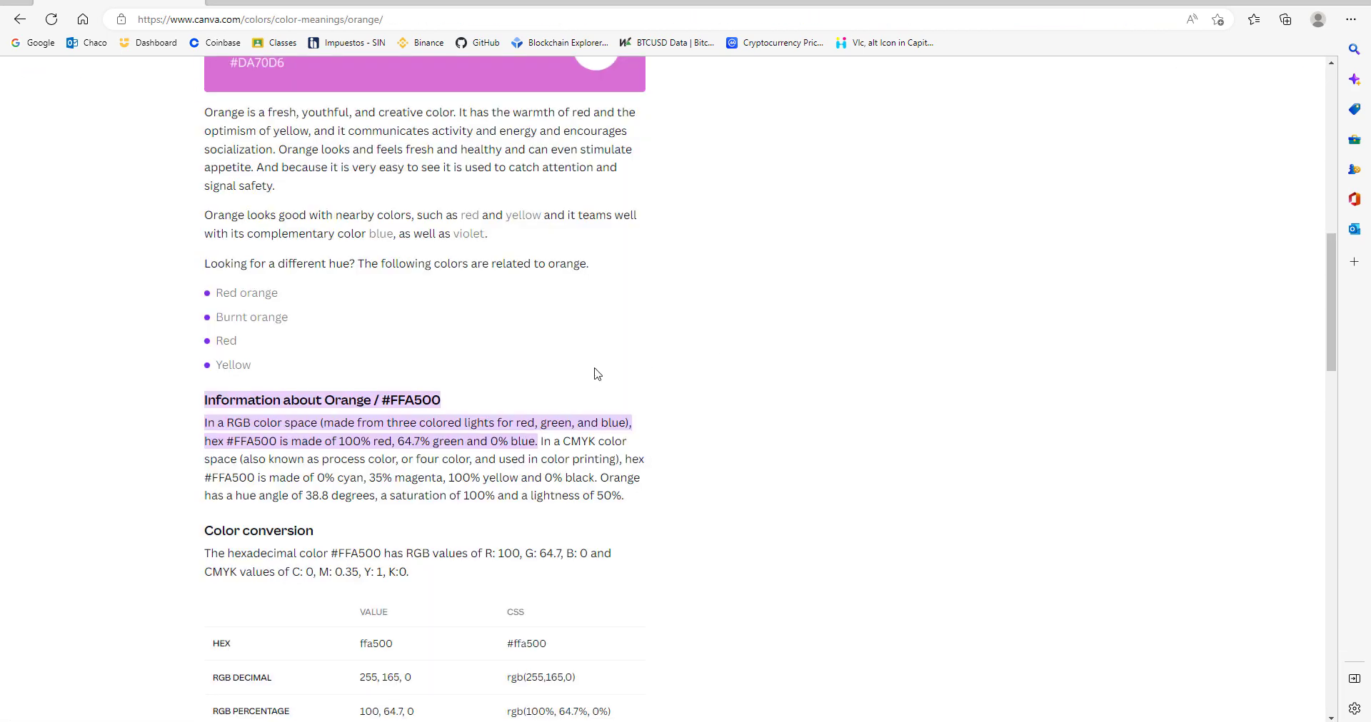
{"action": "scroll", "coordinate": [596, 374], "scroll_direction": "down", "scroll_amount": 2}
{"action": "scroll", "coordinate": [597, 374], "scroll_direction": "down", "scroll_amount": 4}
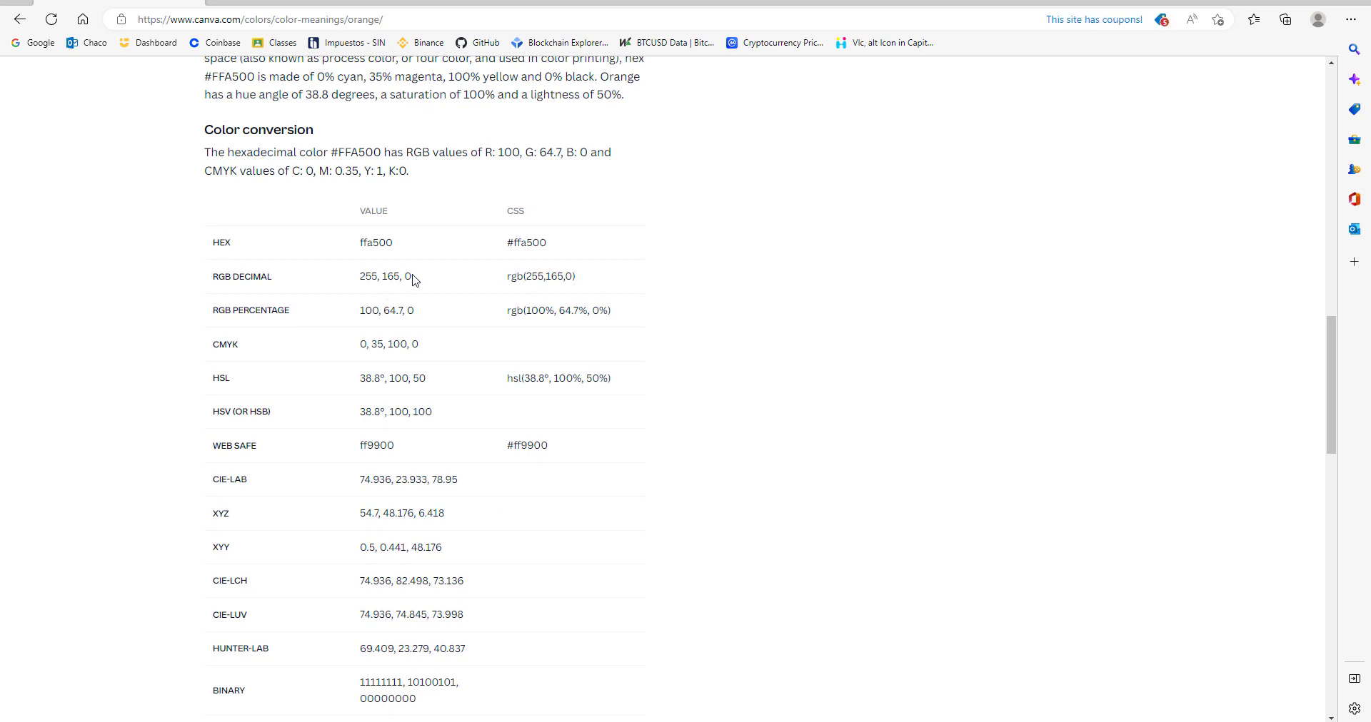
{"action": "left_click_drag", "start_coordinate": [415, 277], "coordinate": [359, 276]}
{"action": "key", "text": "ctrl+c"}
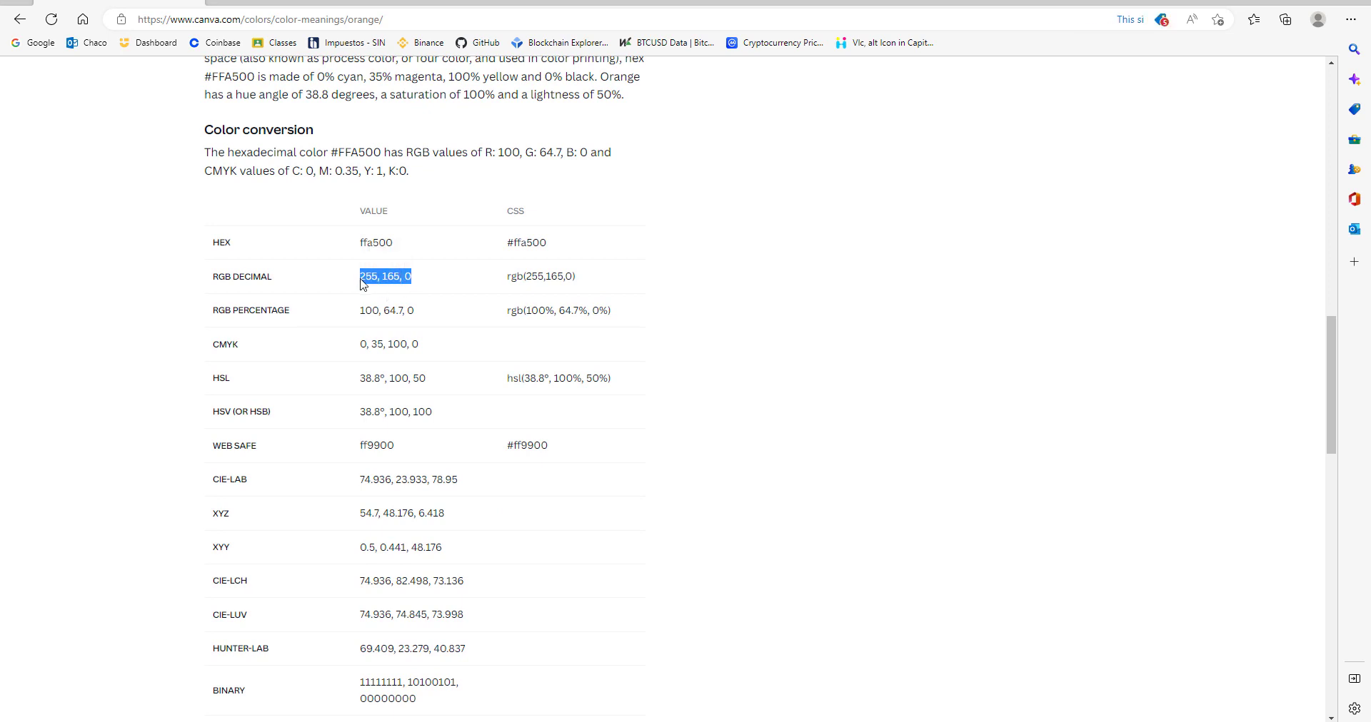
{"action": "left_click", "coordinate": [1275, 2]}
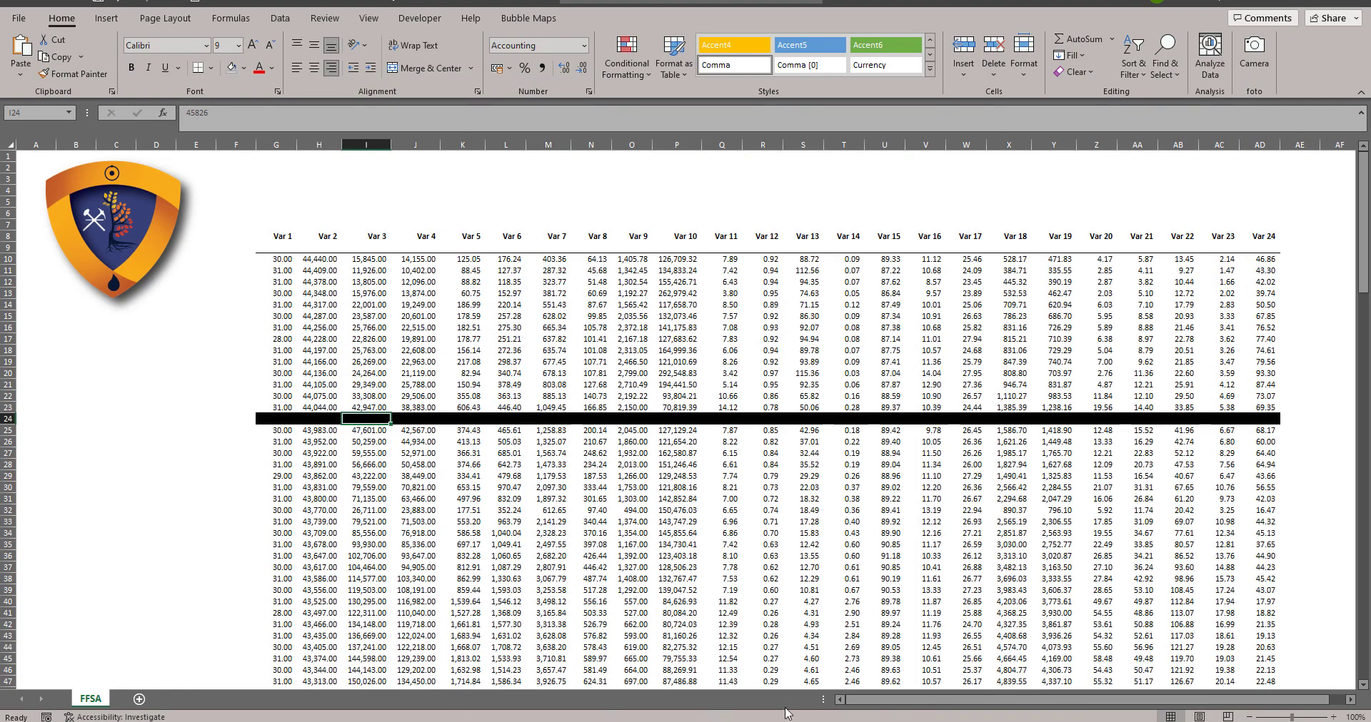
Change the macro's highlight colour to RGB(255, 165, 0), then test it on cell H29
{"action": "left_click", "coordinate": [1079, 672]}
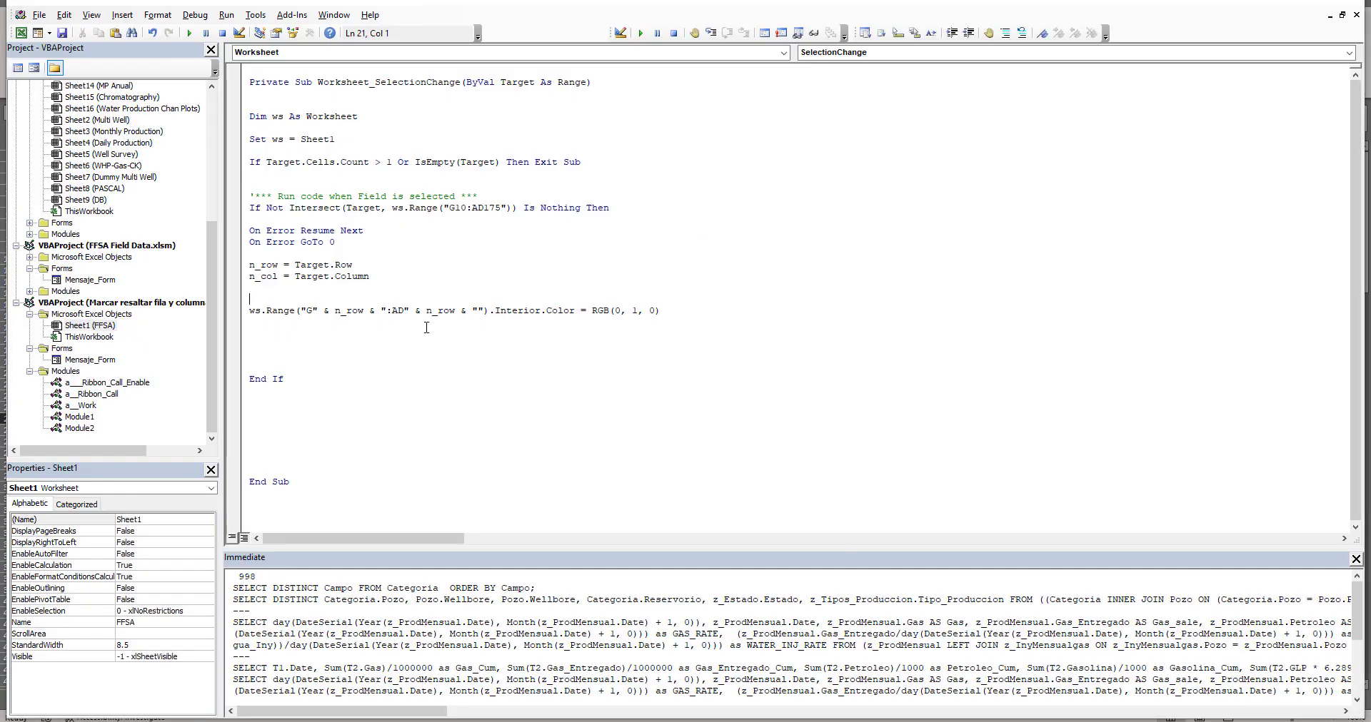
{"action": "left_click_drag", "start_coordinate": [655, 315], "coordinate": [615, 315]}
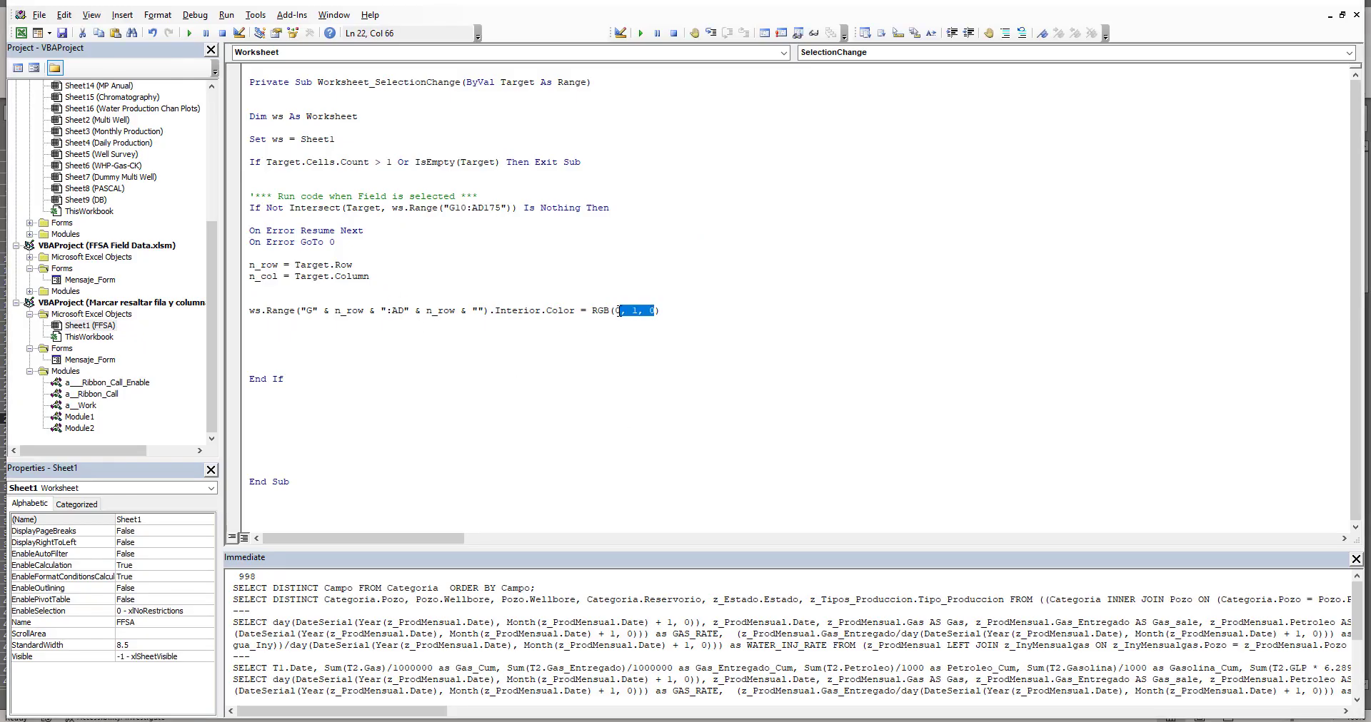
{"action": "key", "text": "ctrl+v"}
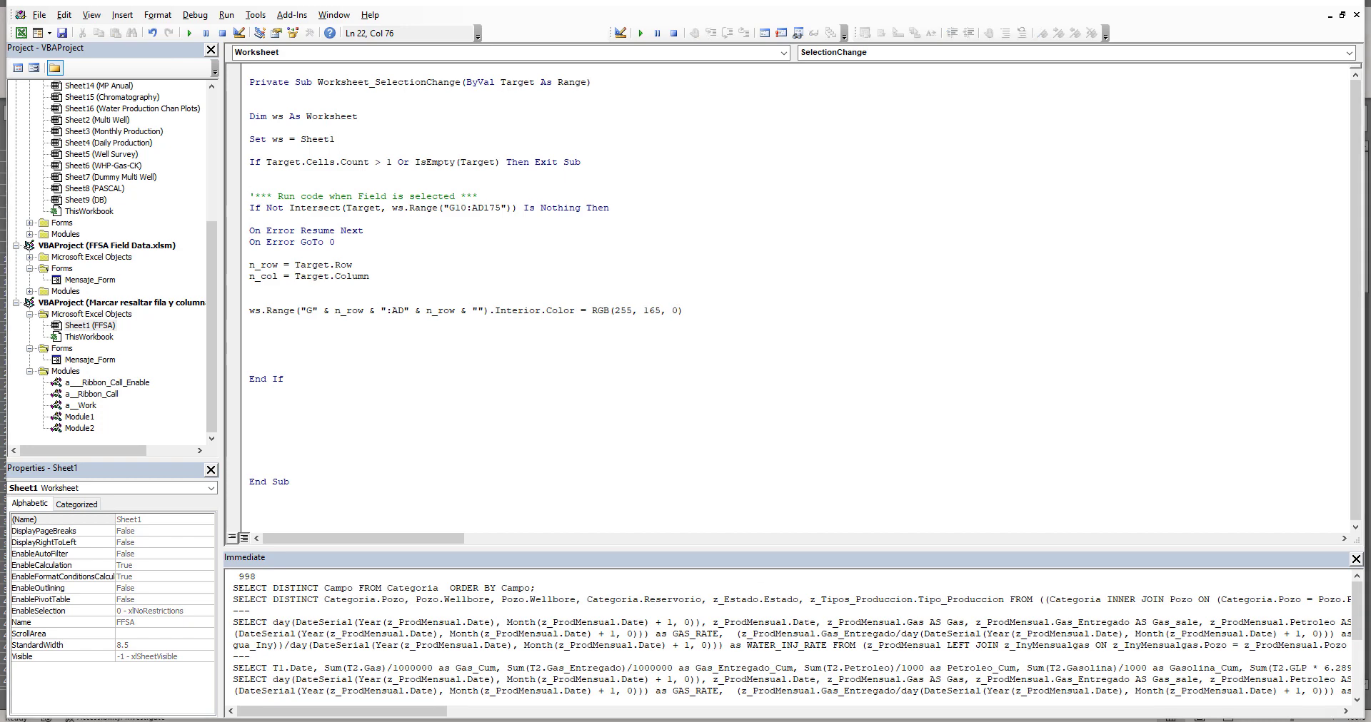
{"action": "left_click", "coordinate": [921, 691]}
{"action": "left_click", "coordinate": [337, 472]}
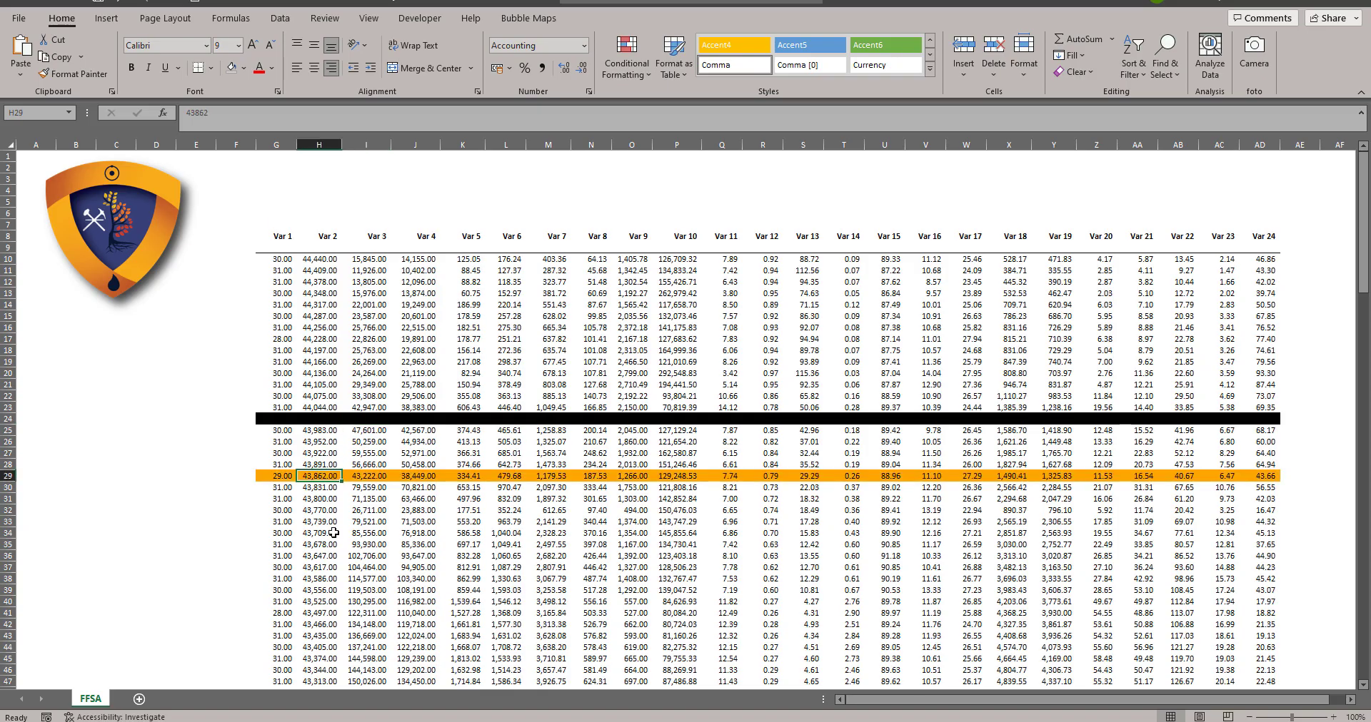
Test the orange row highlight on several table cells, ending at N14, then return to the VBA code
{"action": "left_click", "coordinate": [367, 533]}
{"action": "left_click", "coordinate": [506, 579]}
{"action": "left_click", "coordinate": [507, 568]}
{"action": "left_click", "coordinate": [636, 547]}
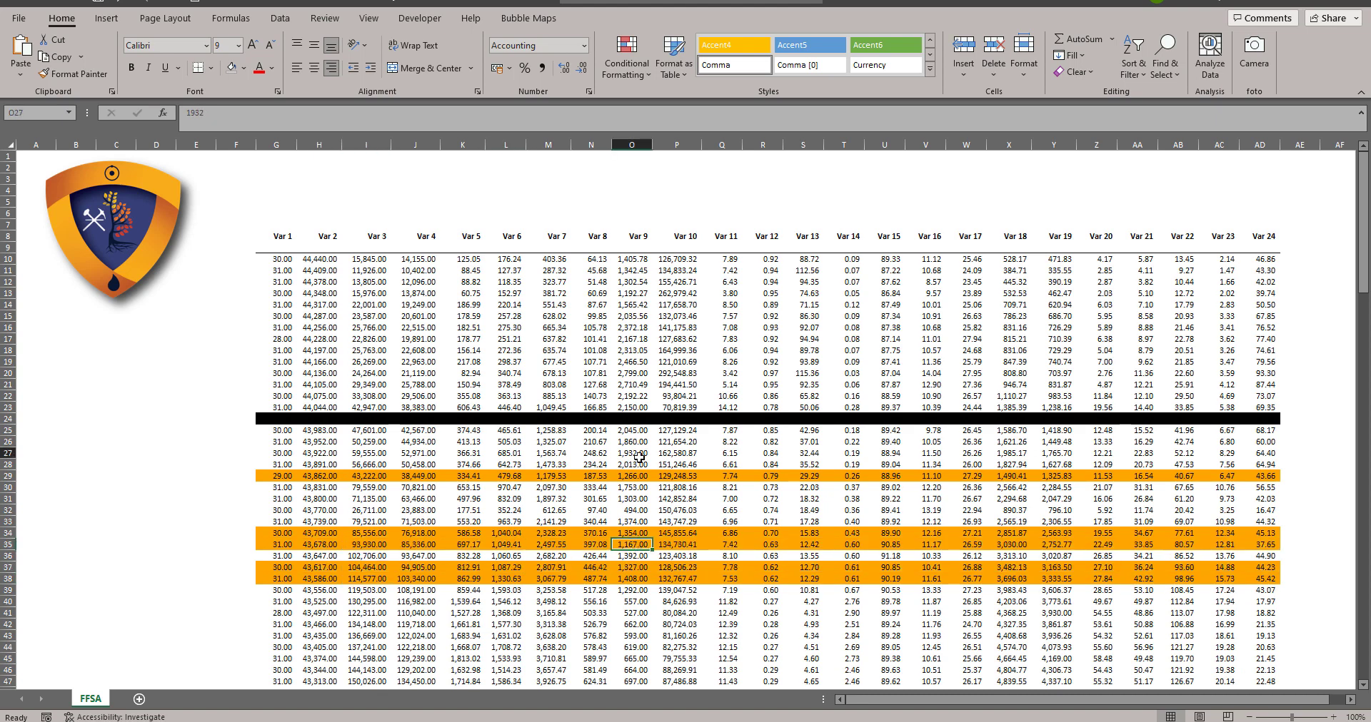
{"action": "left_click", "coordinate": [643, 453]}
{"action": "left_click", "coordinate": [675, 350]}
{"action": "left_click", "coordinate": [591, 304]}
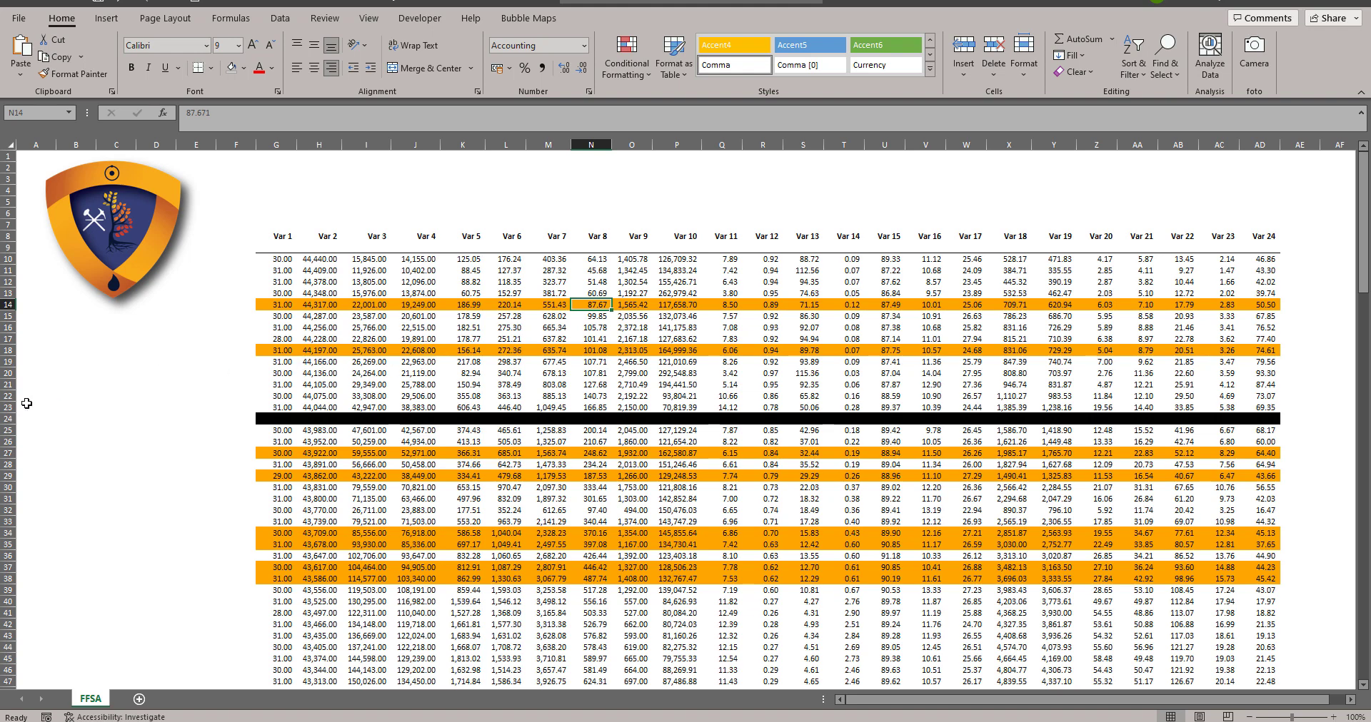
{"action": "key", "text": "alt+F11"}
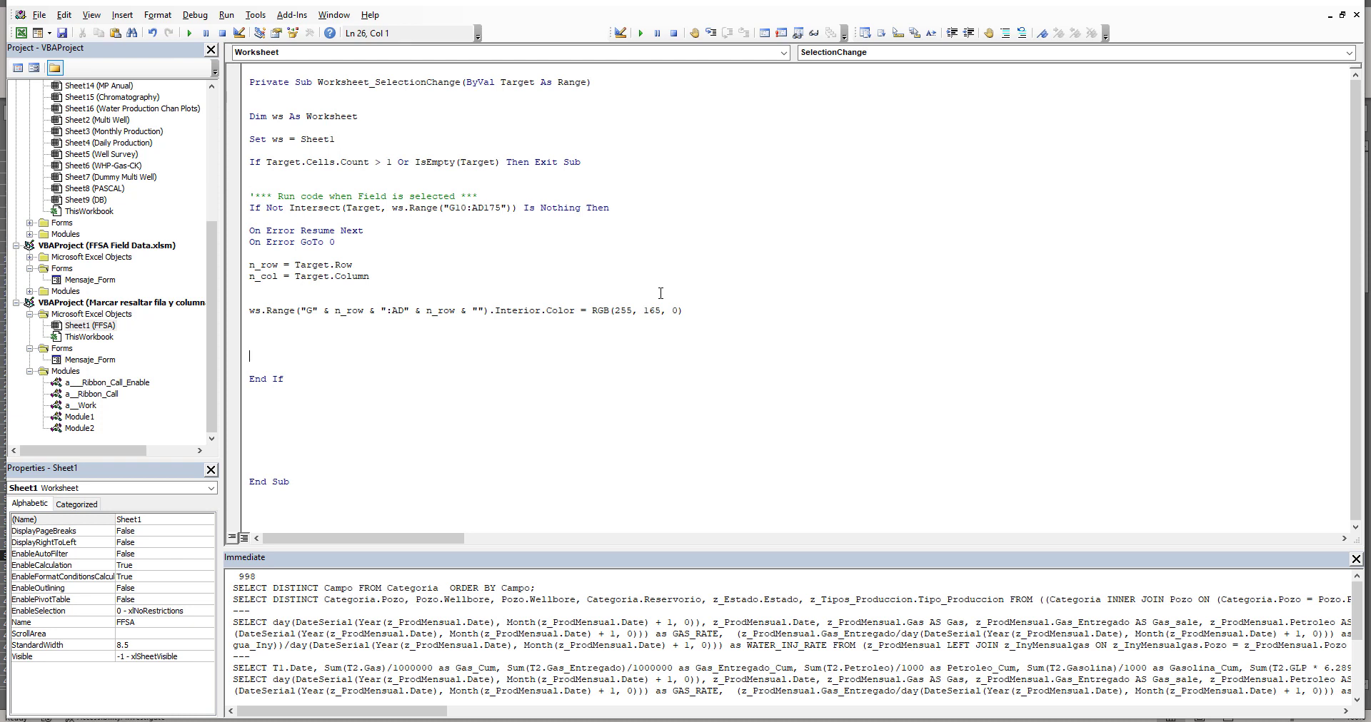
Add ws.Range("G10:AD175").Interior.Pattern = xlNone above the RGB colouring line
{"action": "key", "text": "Return"}
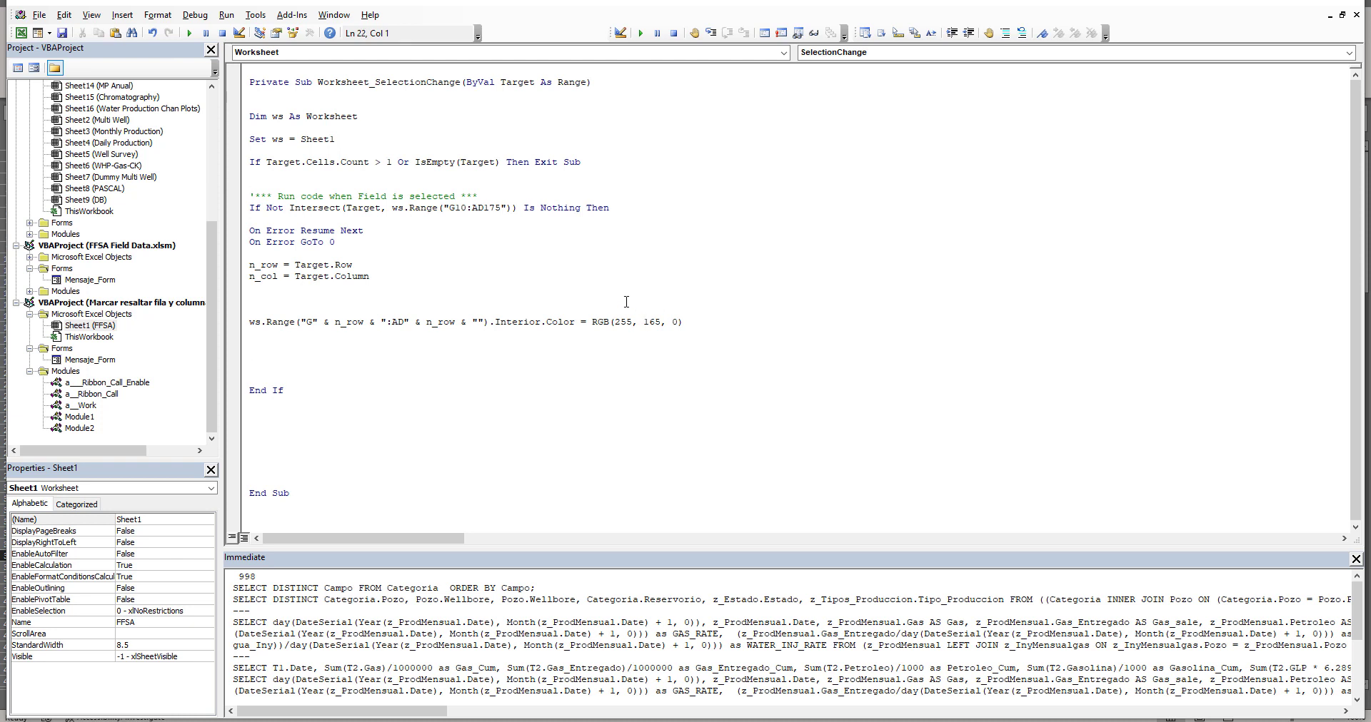
{"action": "key", "text": "Return"}
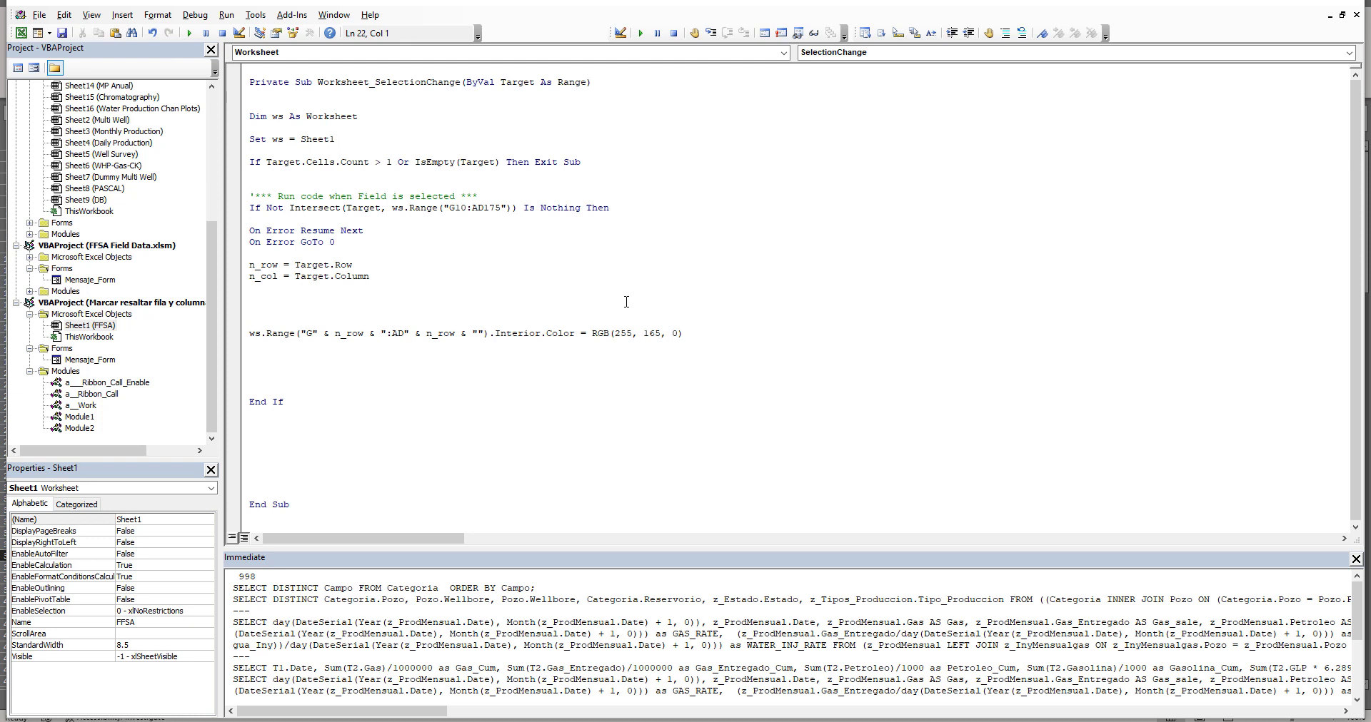
{"action": "left_click_drag", "start_coordinate": [512, 208], "coordinate": [392, 209]}
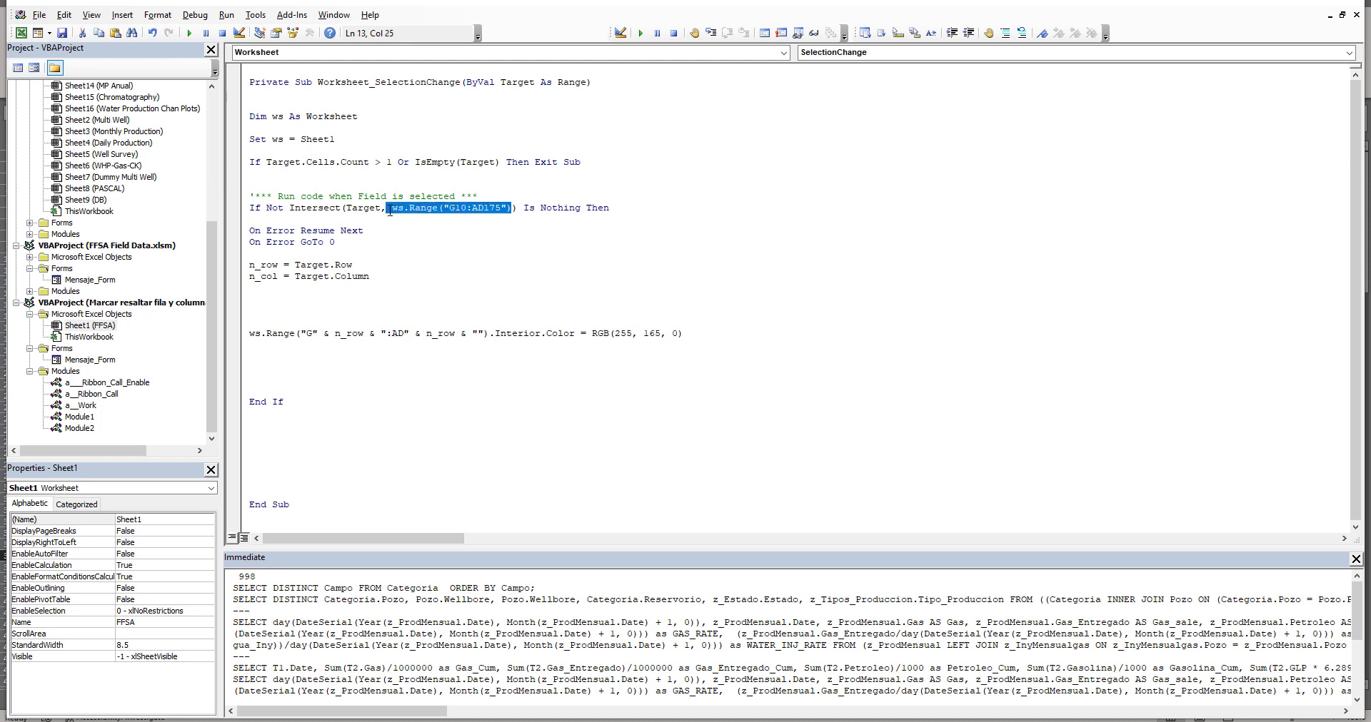
{"action": "left_click", "coordinate": [296, 307]}
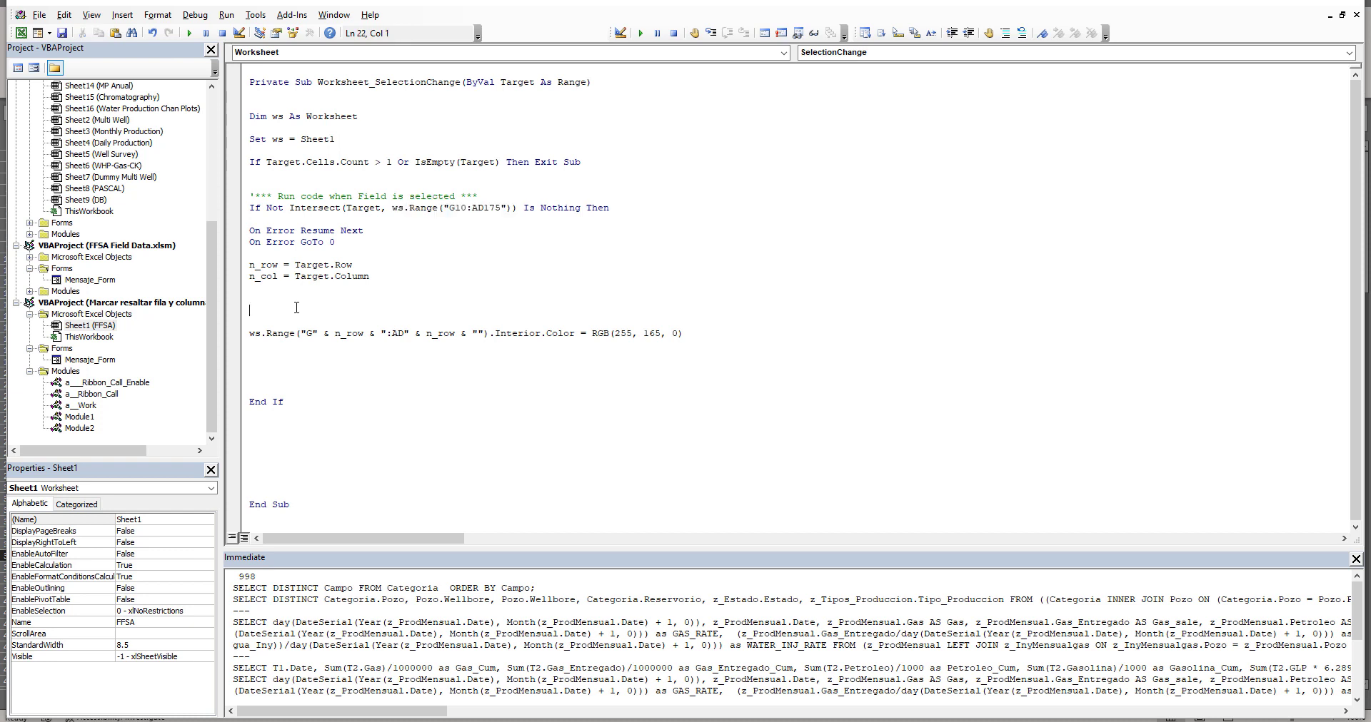
{"action": "type", "text": "ws.Range(\"G10:AD175\")"}
{"action": "type", "text": ".interior"}
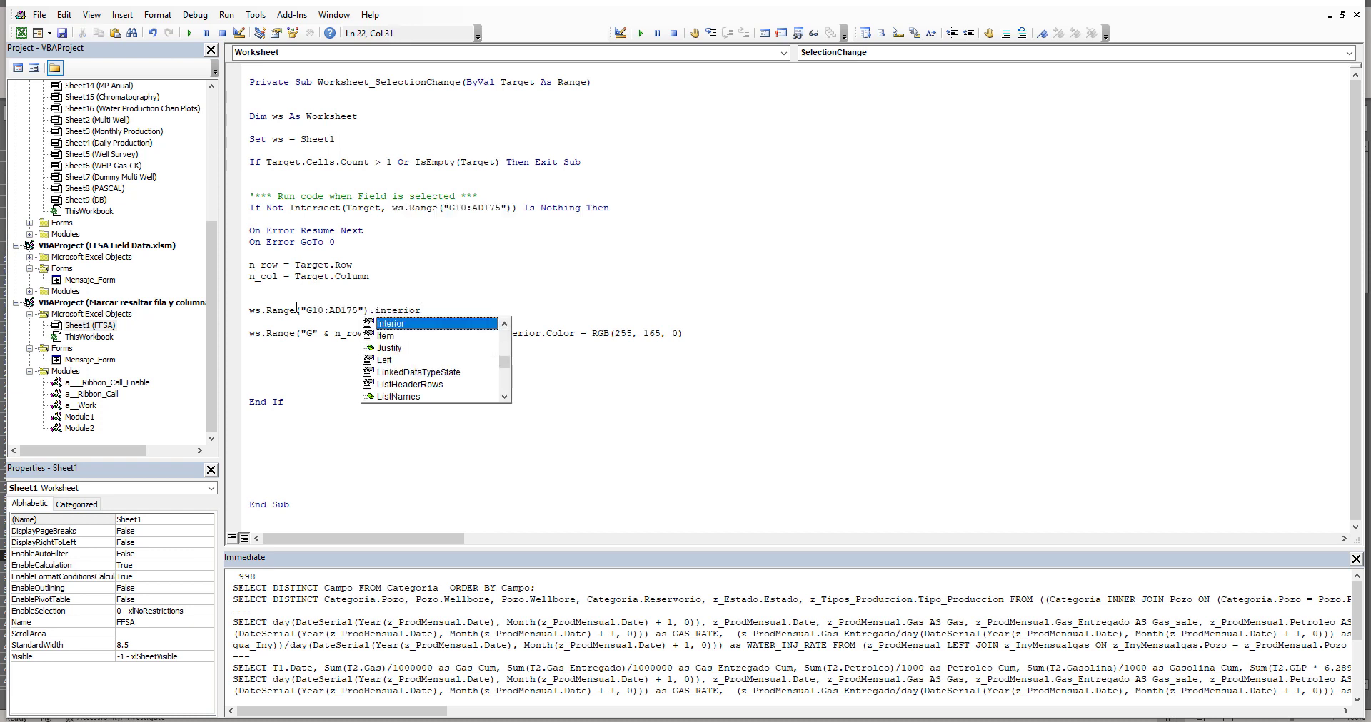
{"action": "type", "text": ".pa"}
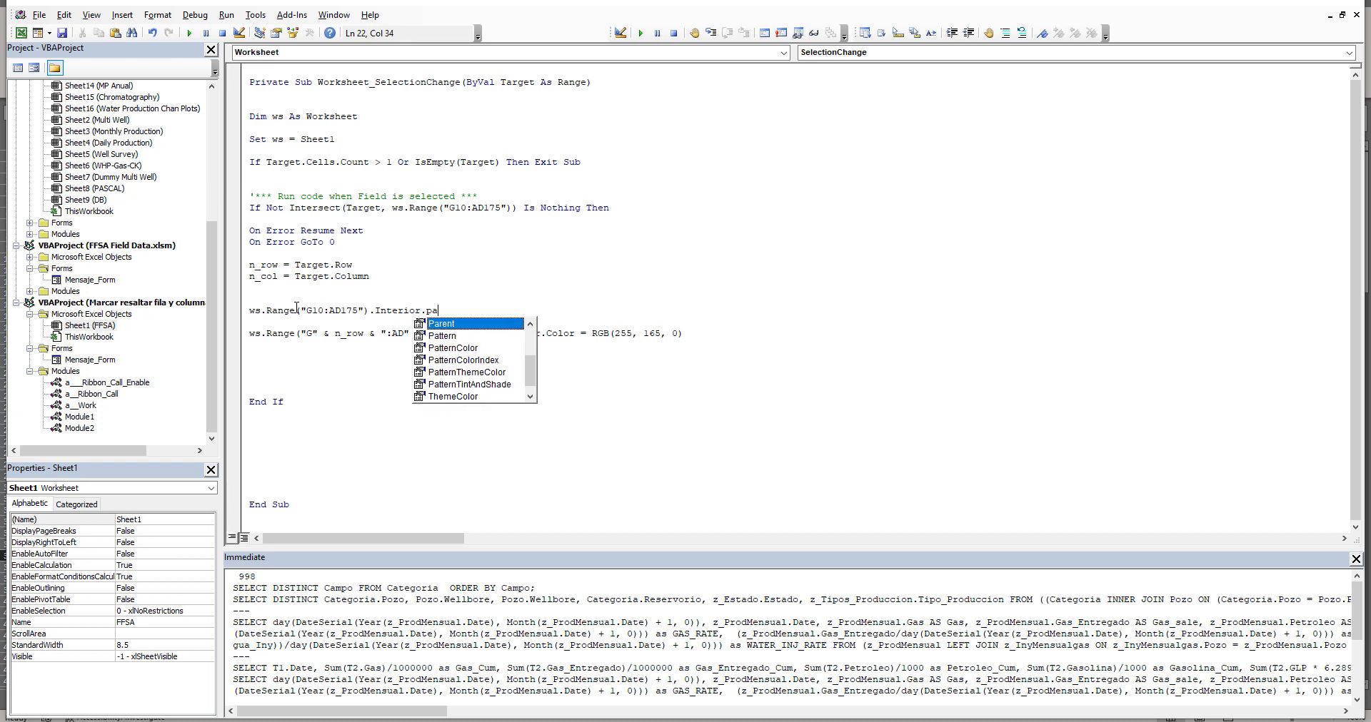
{"action": "key", "text": "Down"}
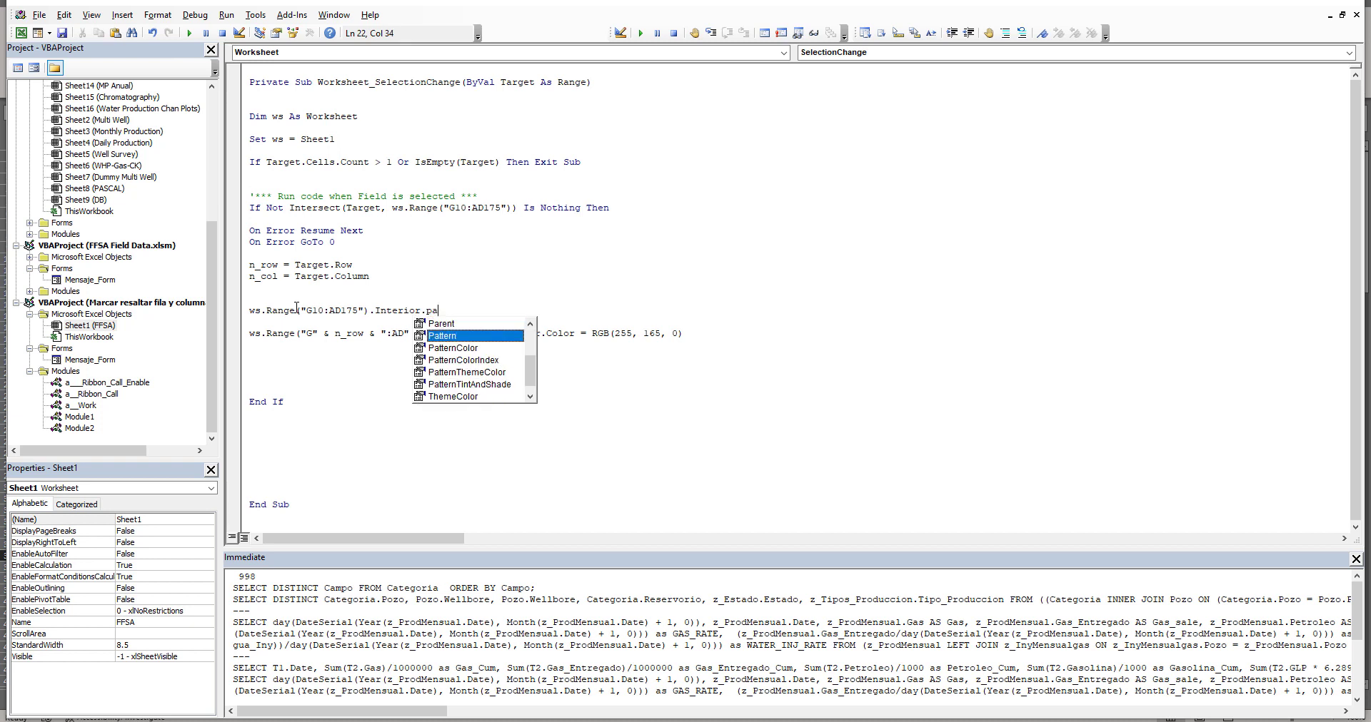
{"action": "key", "text": "Return"}
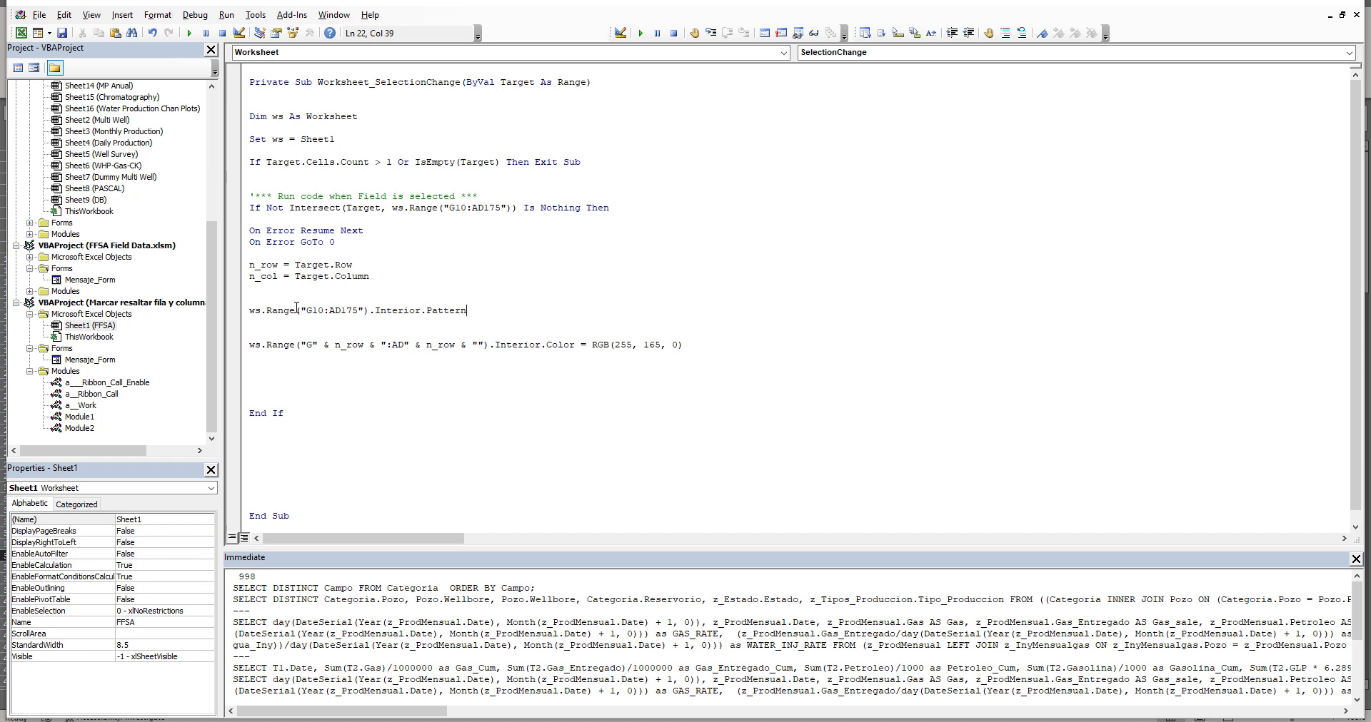
{"action": "type", "text": "= "}
{"action": "type", "text": "xlnone"}
{"action": "left_click", "coordinate": [320, 260]}
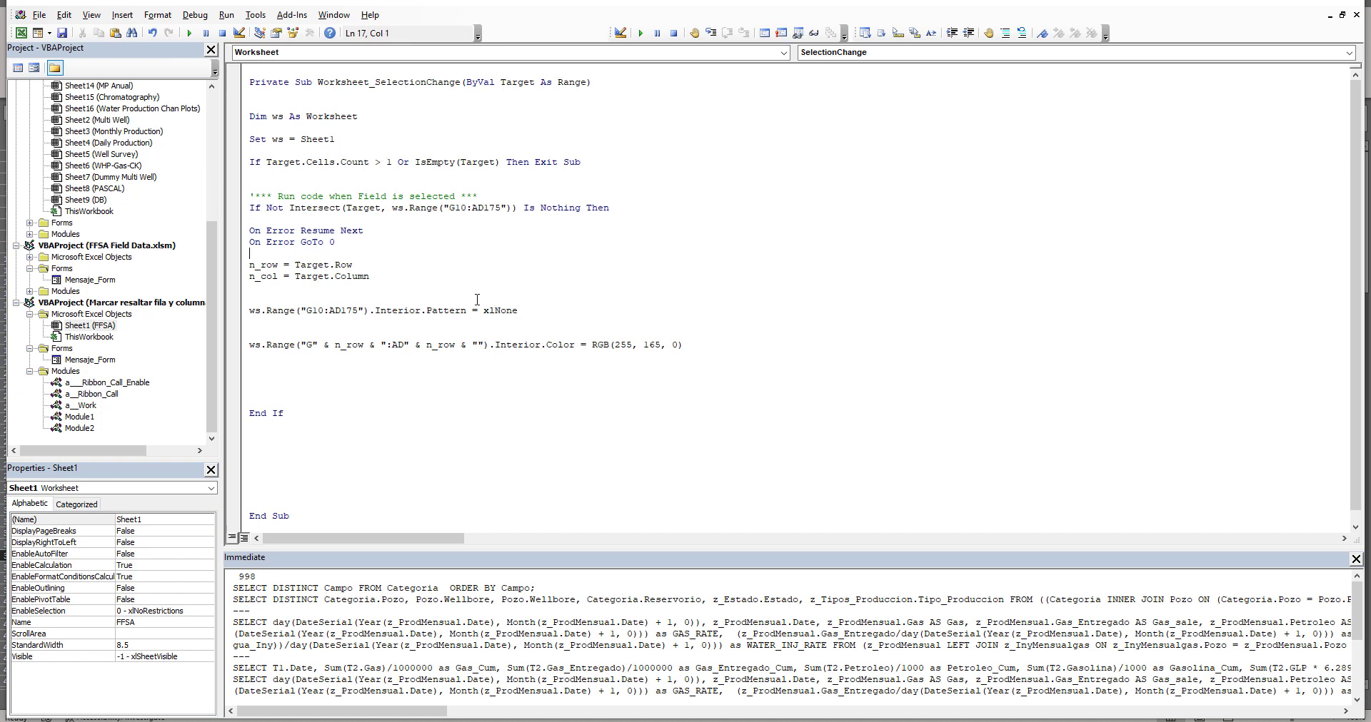
Select the new xlNone line, then the RGB colouring line with the blank line above it
{"action": "left_click_drag", "start_coordinate": [521, 311], "coordinate": [334, 310]}
{"action": "left_click", "coordinate": [521, 311]}
{"action": "left_click", "coordinate": [223, 311]}
{"action": "left_click", "coordinate": [369, 345]}
{"action": "left_click_drag", "start_coordinate": [716, 347], "coordinate": [407, 344]}
{"action": "left_click", "coordinate": [685, 347]}
{"action": "left_click_drag", "start_coordinate": [685, 347], "coordinate": [246, 333]}
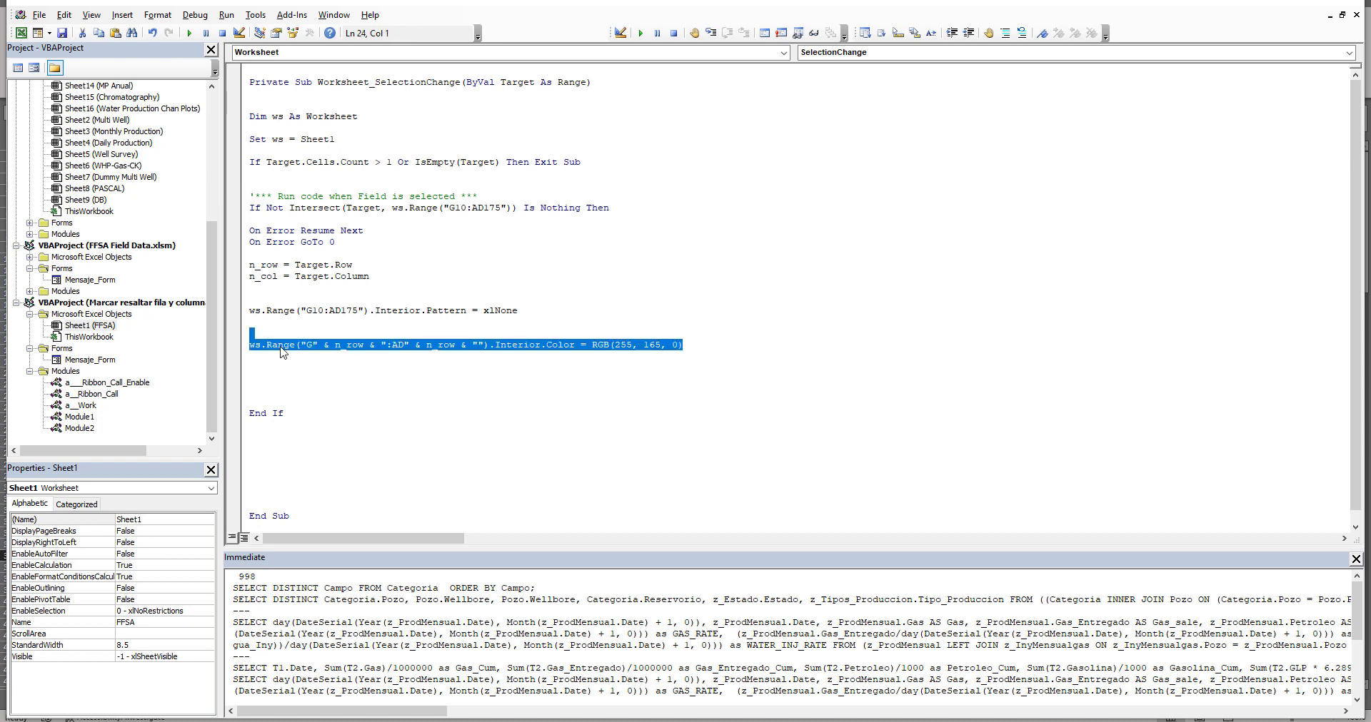
{"action": "left_click", "coordinate": [789, 710]}
{"action": "left_click", "coordinate": [928, 686]}
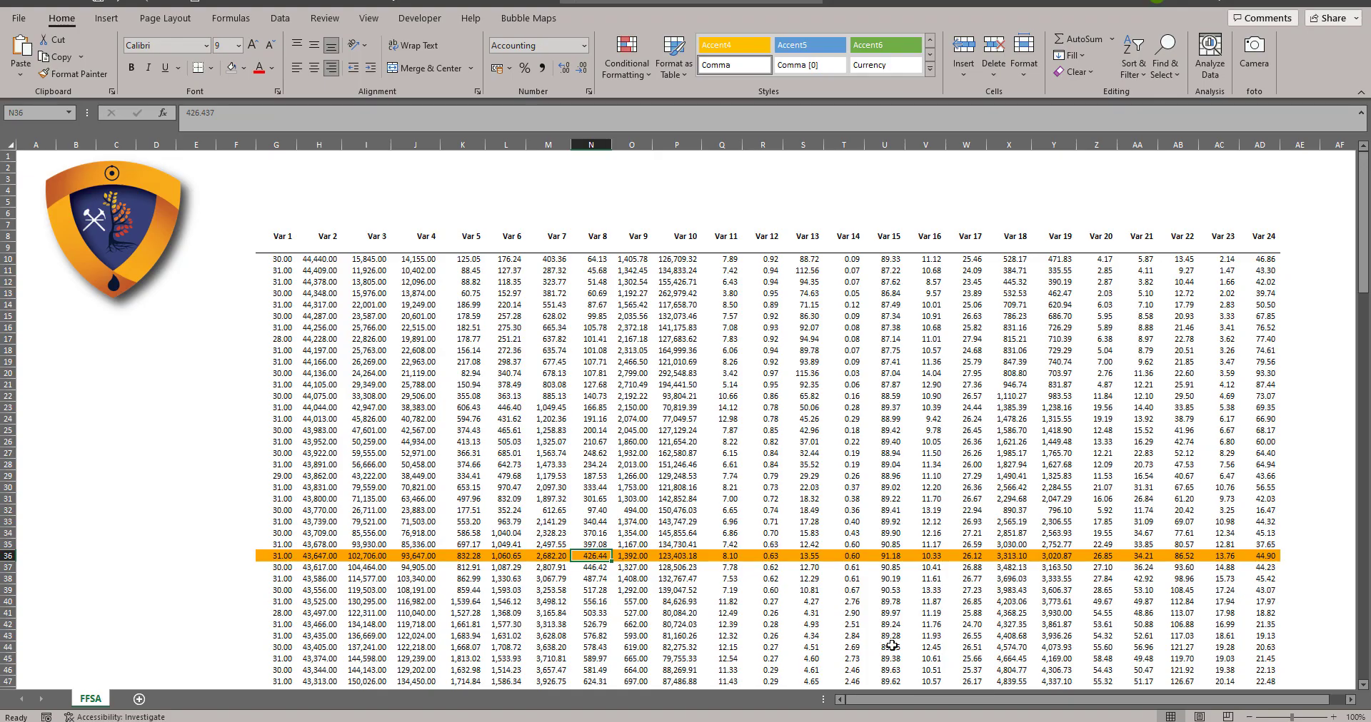
{"action": "left_click", "coordinate": [507, 348]}
{"action": "left_click", "coordinate": [507, 396]}
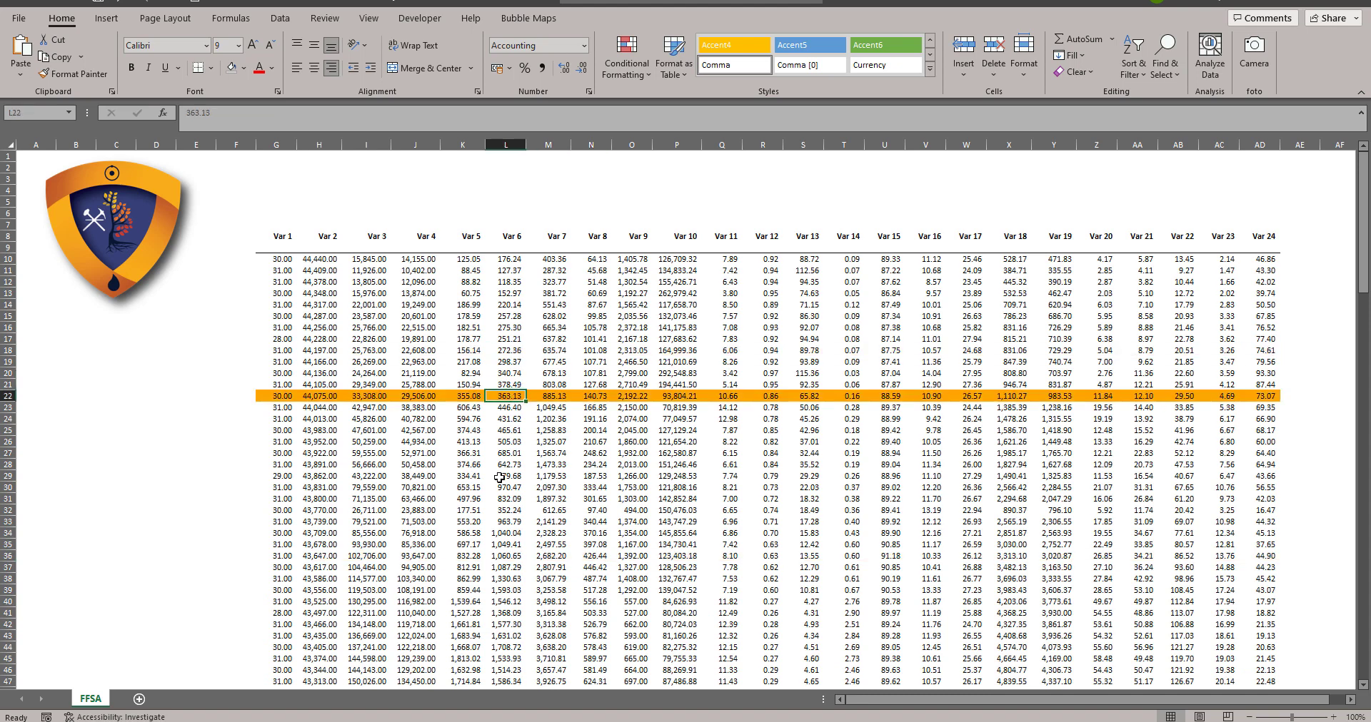
{"action": "left_click", "coordinate": [507, 476]}
{"action": "left_click", "coordinate": [508, 544]}
{"action": "left_click", "coordinate": [591, 602]}
{"action": "left_click", "coordinate": [592, 511]}
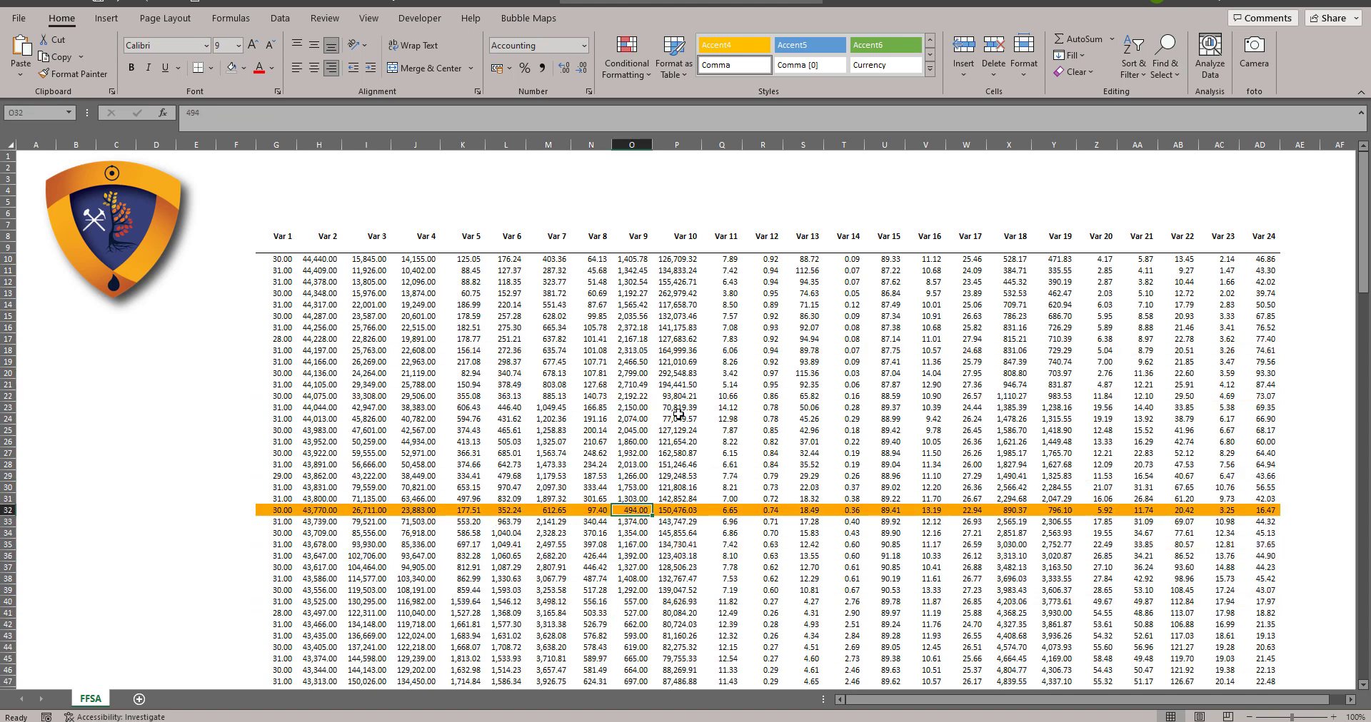
{"action": "left_click", "coordinate": [680, 419]}
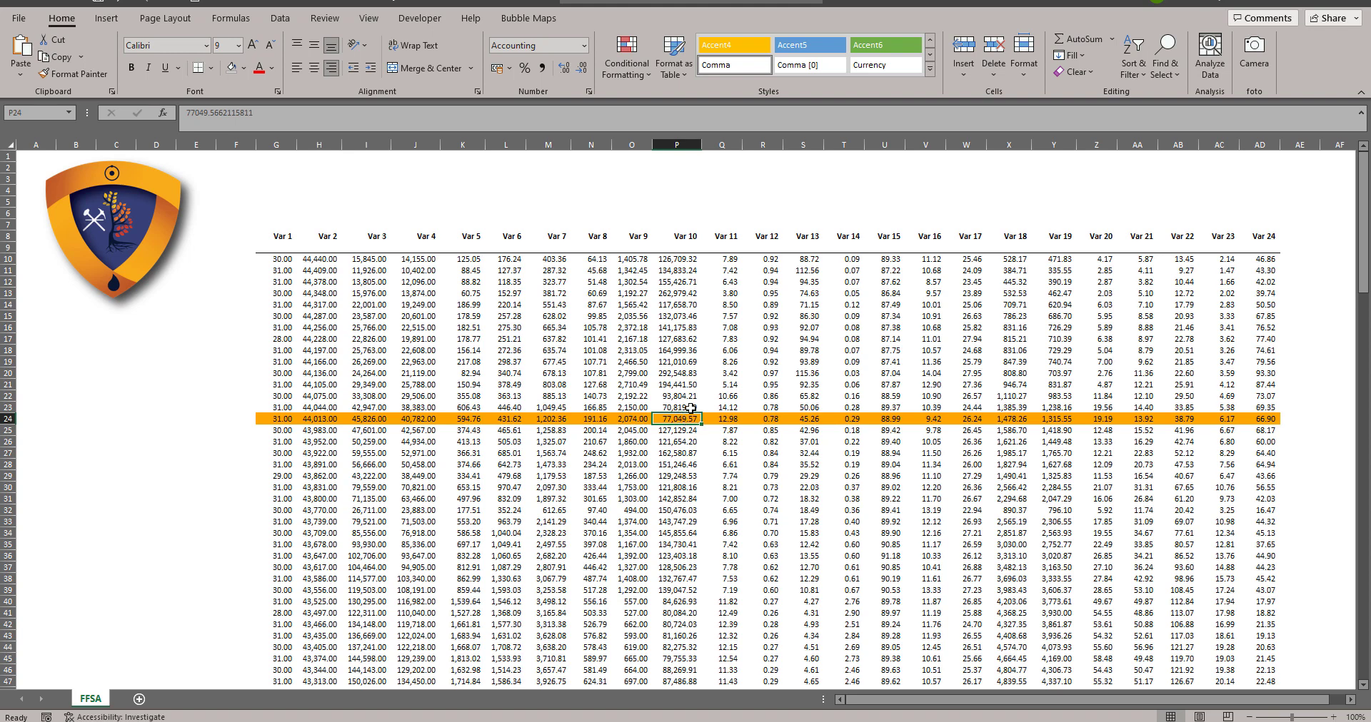
{"action": "left_click", "coordinate": [679, 362]}
{"action": "left_click", "coordinate": [591, 316]}
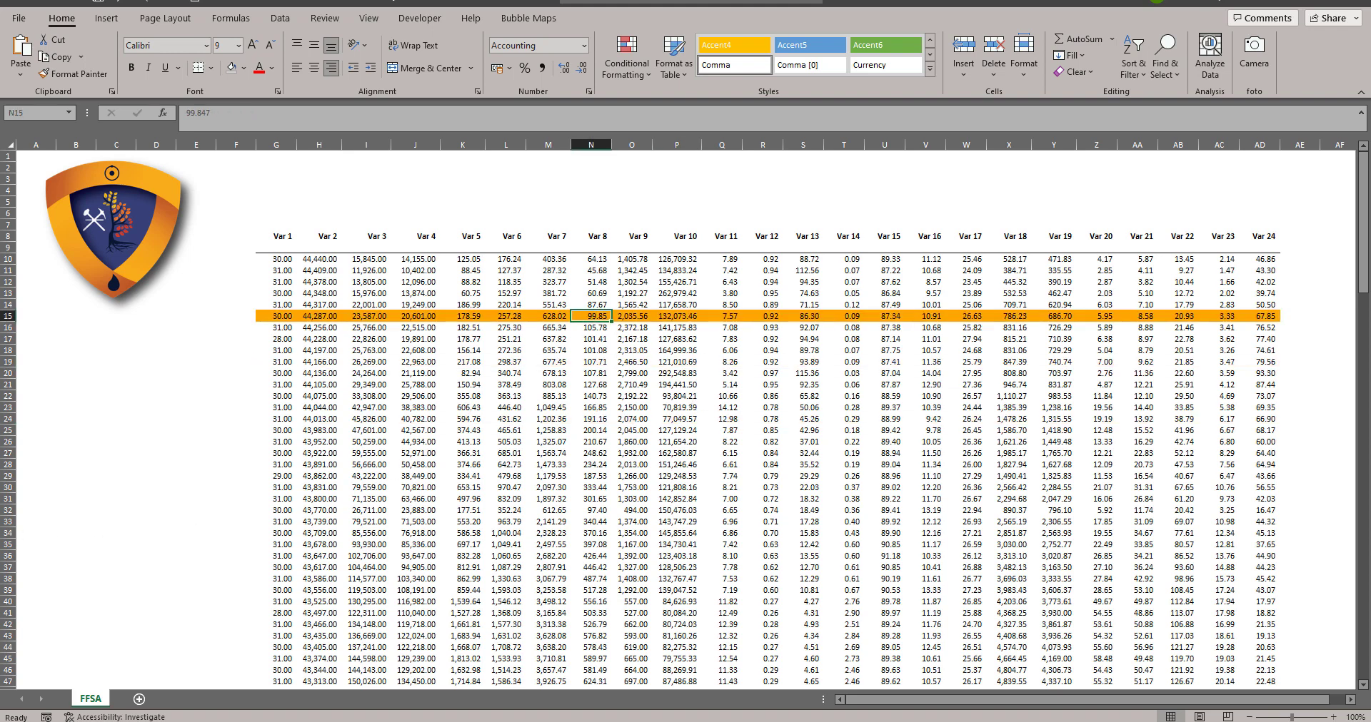
{"action": "left_click", "coordinate": [671, 384]}
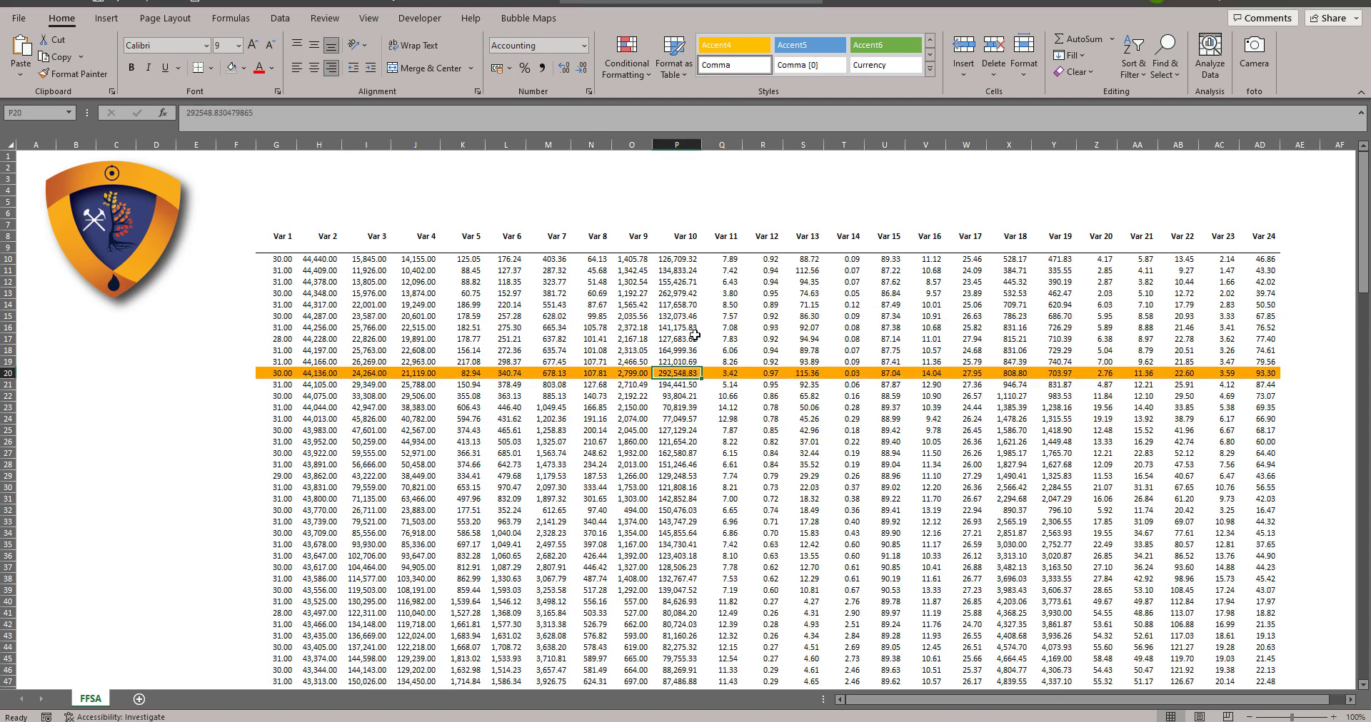
{"action": "left_click", "coordinate": [671, 316]}
{"action": "left_click", "coordinate": [668, 384]}
{"action": "left_click", "coordinate": [663, 476]}
{"action": "left_click", "coordinate": [674, 544]}
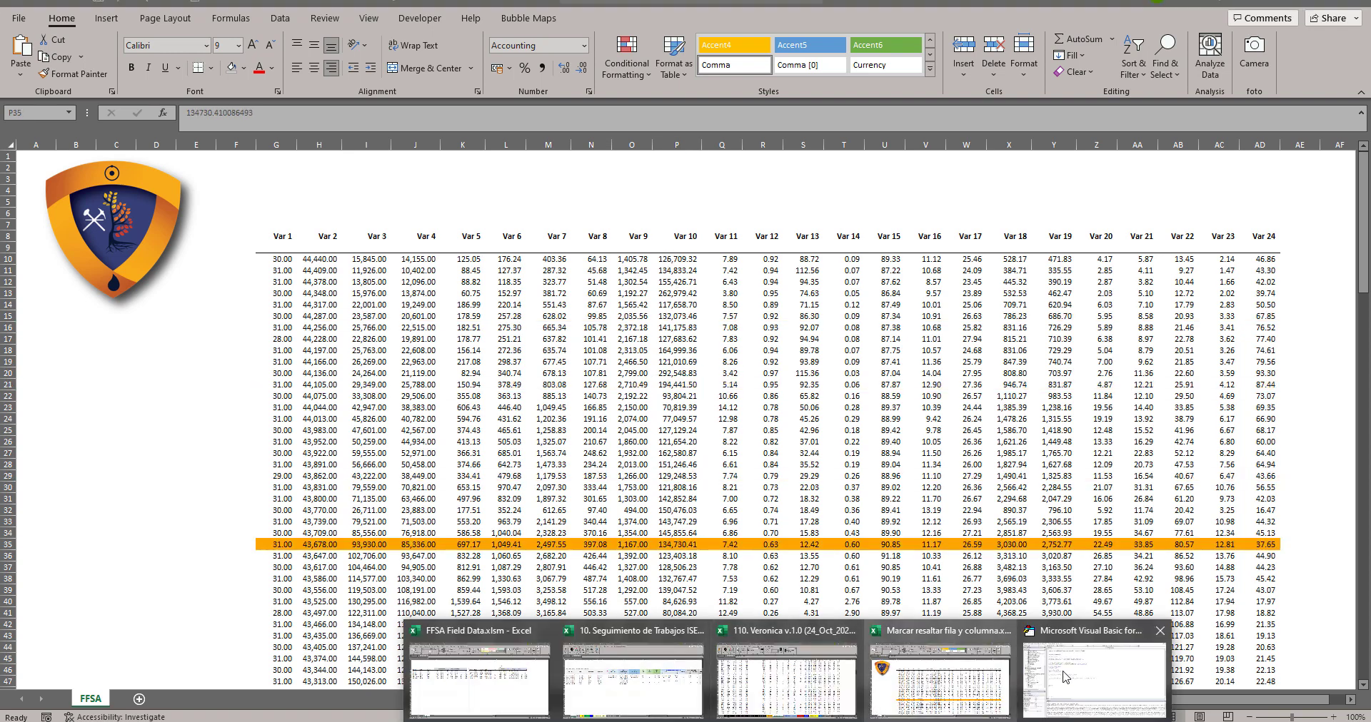
{"action": "left_click", "coordinate": [1095, 678]}
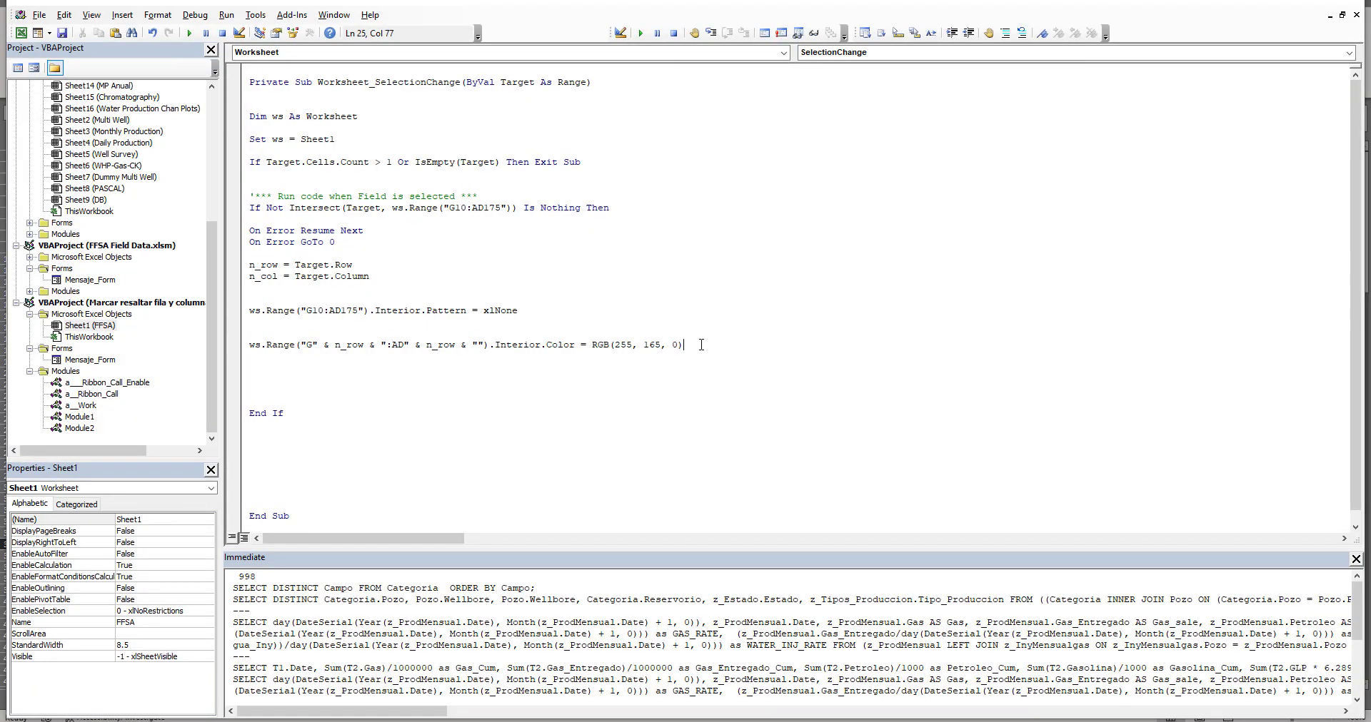
Duplicate the row-colouring line and add comments '*** dar color a fondo en fila ***' and '*** dar colorfondo en columnna'
{"action": "left_click_drag", "start_coordinate": [701, 345], "coordinate": [250, 347]}
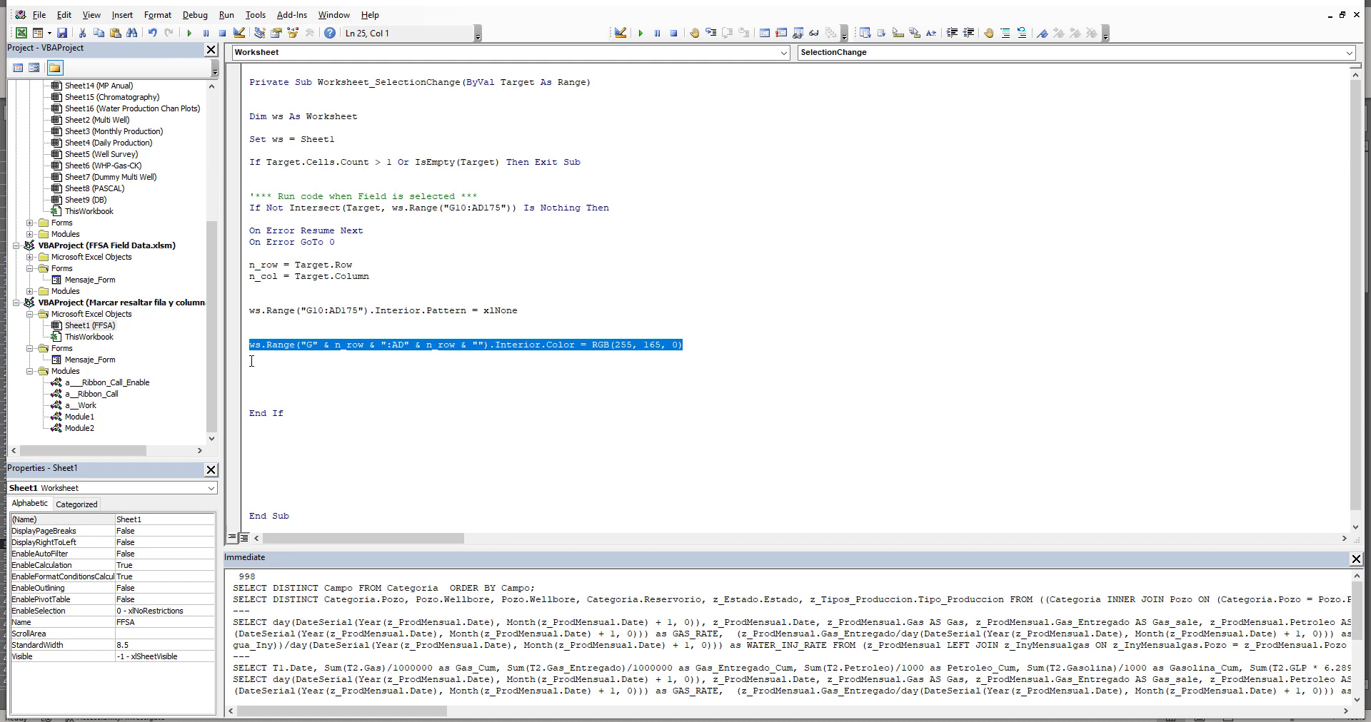
{"action": "left_click", "coordinate": [249, 382]}
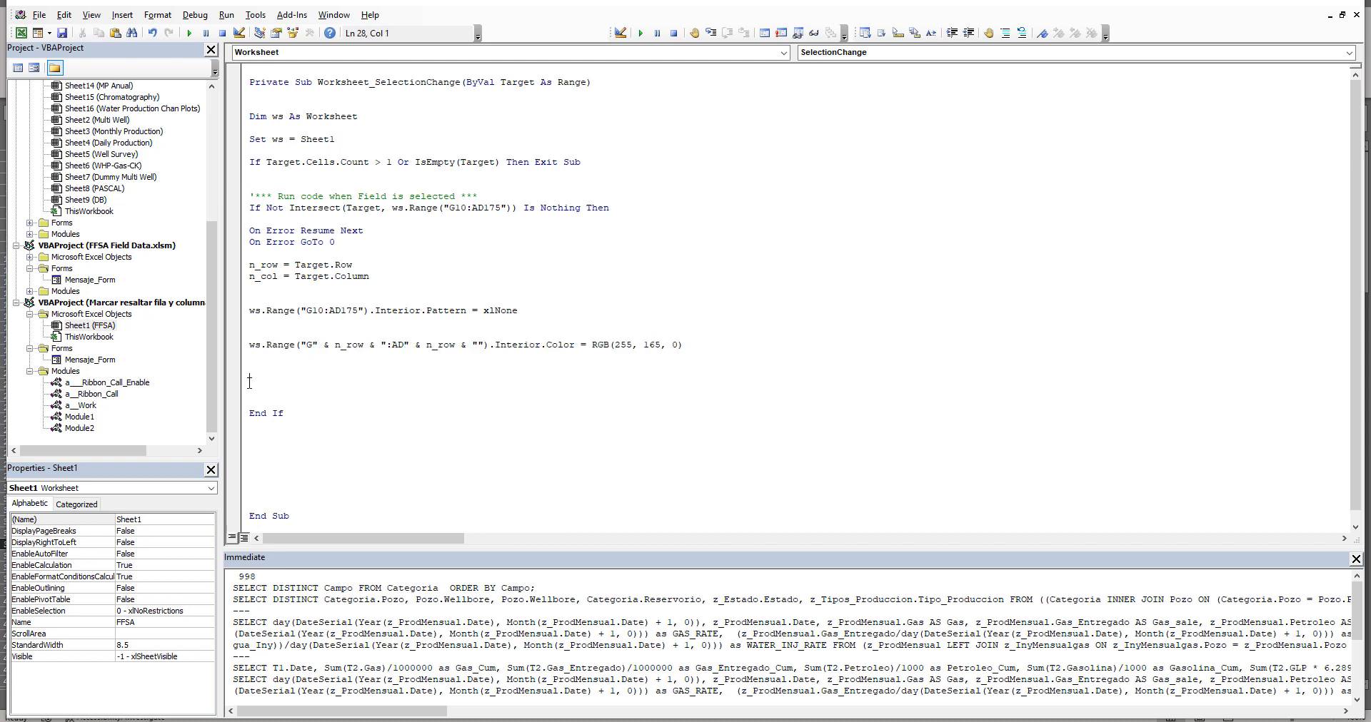
{"action": "type", "text": "ws.Range(\"G\" & n_row & \":AD\" & n_row & \"\").Interior.Color = RGB(255, 165, 0)"}
{"action": "left_click", "coordinate": [302, 336]}
{"action": "type", "text": "'"}
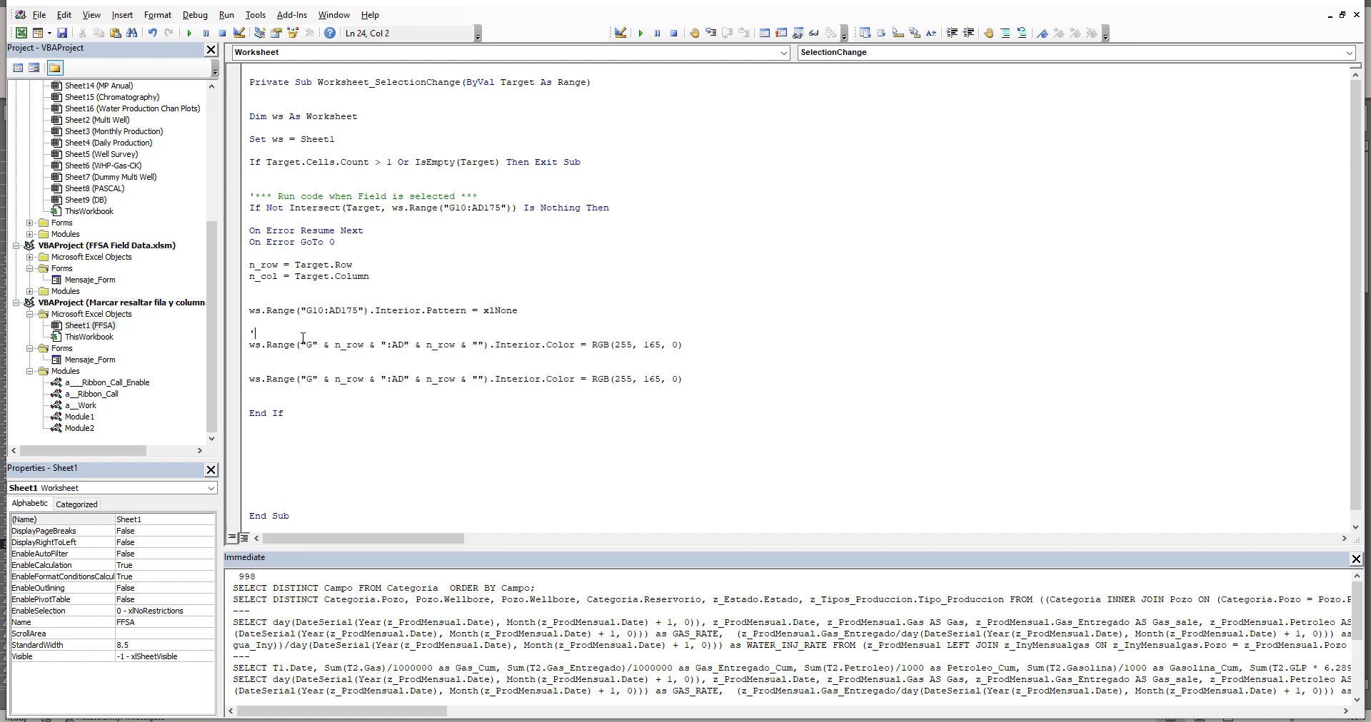
{"action": "type", "text": "*** "}
{"action": "type", "text": "dar co"}
{"action": "type", "text": "lor a "}
{"action": "type", "text": "fondo en filas "}
{"action": "type", "text": "***"}
{"action": "left_click", "coordinate": [409, 369]}
{"action": "type", "text": "**"}
{"action": "type", "text": "* dar color"}
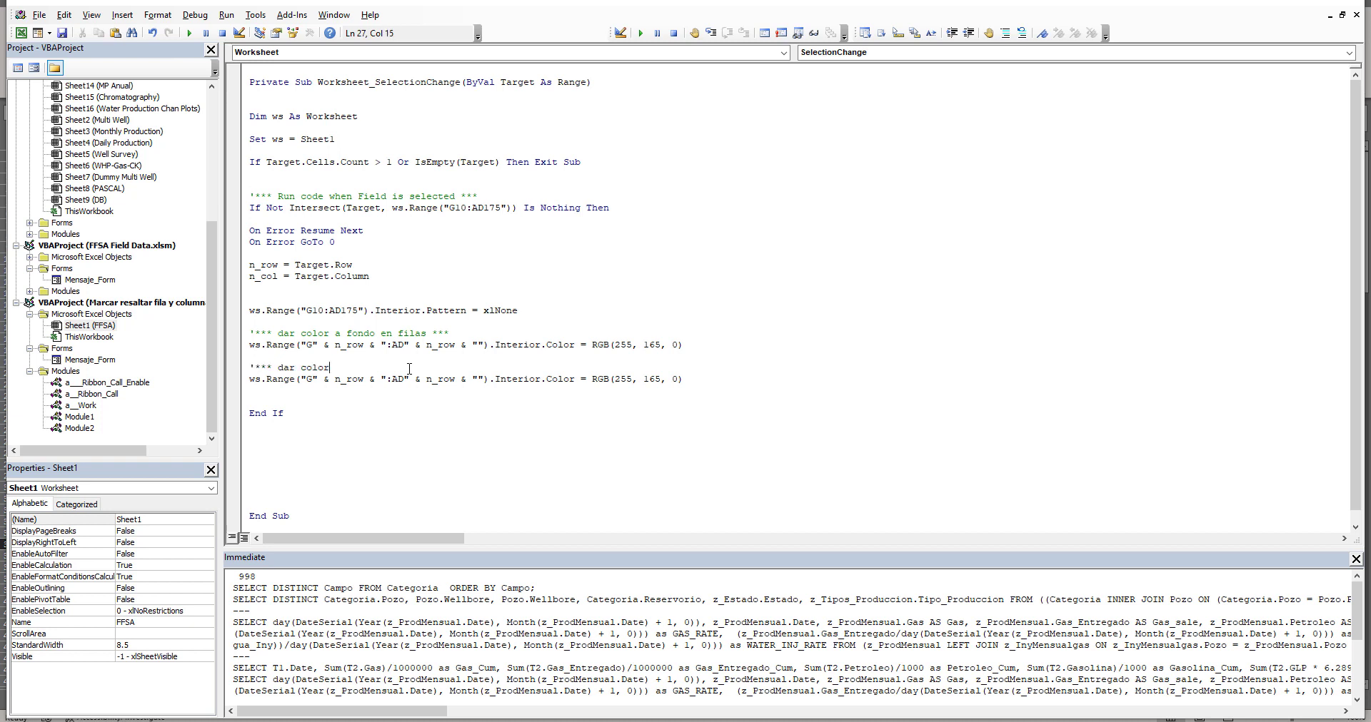
{"action": "type", "text": "fondo en c"}
{"action": "type", "text": "olumn"}
{"action": "type", "text": "na"}
{"action": "left_click", "coordinate": [427, 334]}
{"action": "key", "text": "BackSpace"}
{"action": "key", "text": "Down"}
{"action": "key", "text": "Down"}
Change the copied line's range to ws.Cells(10, n_col), ws.Cells(175, n_col) to colour the column
{"action": "left_click_drag", "start_coordinate": [484, 380], "coordinate": [303, 385]}
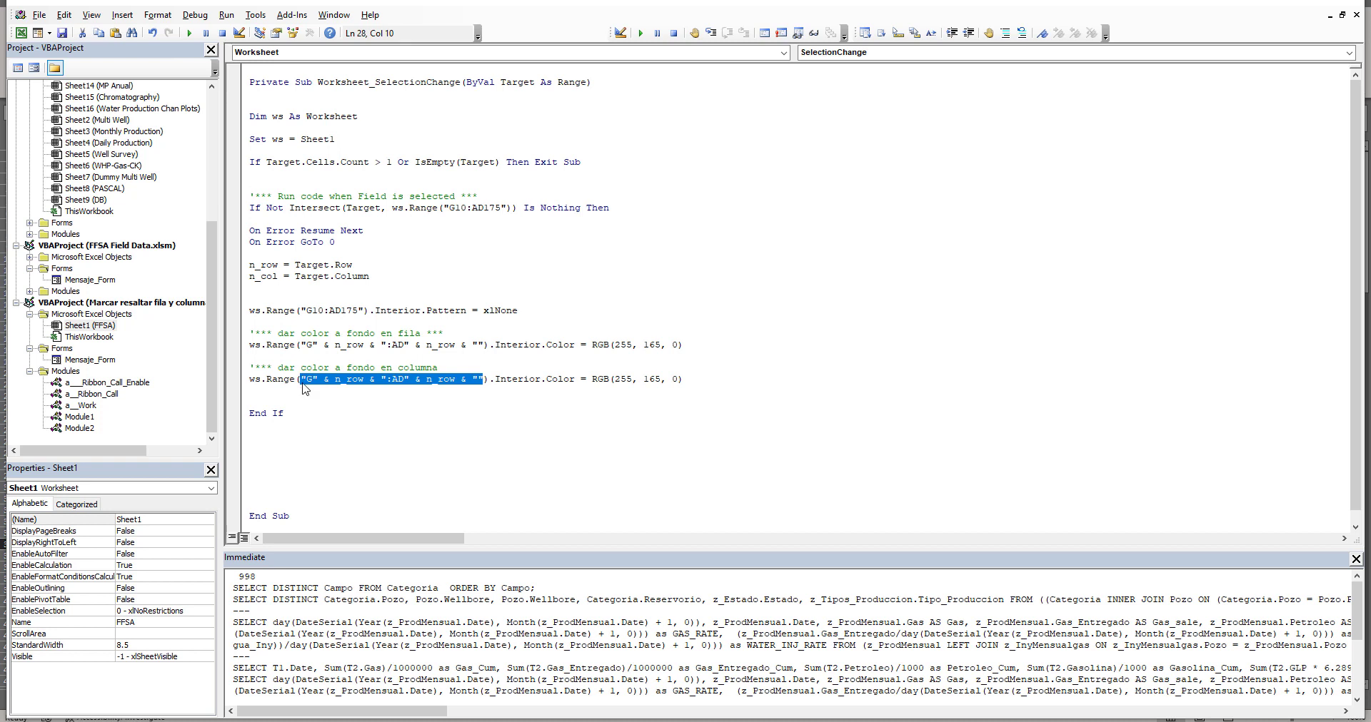
{"action": "type", "text": "ws.Ce"}
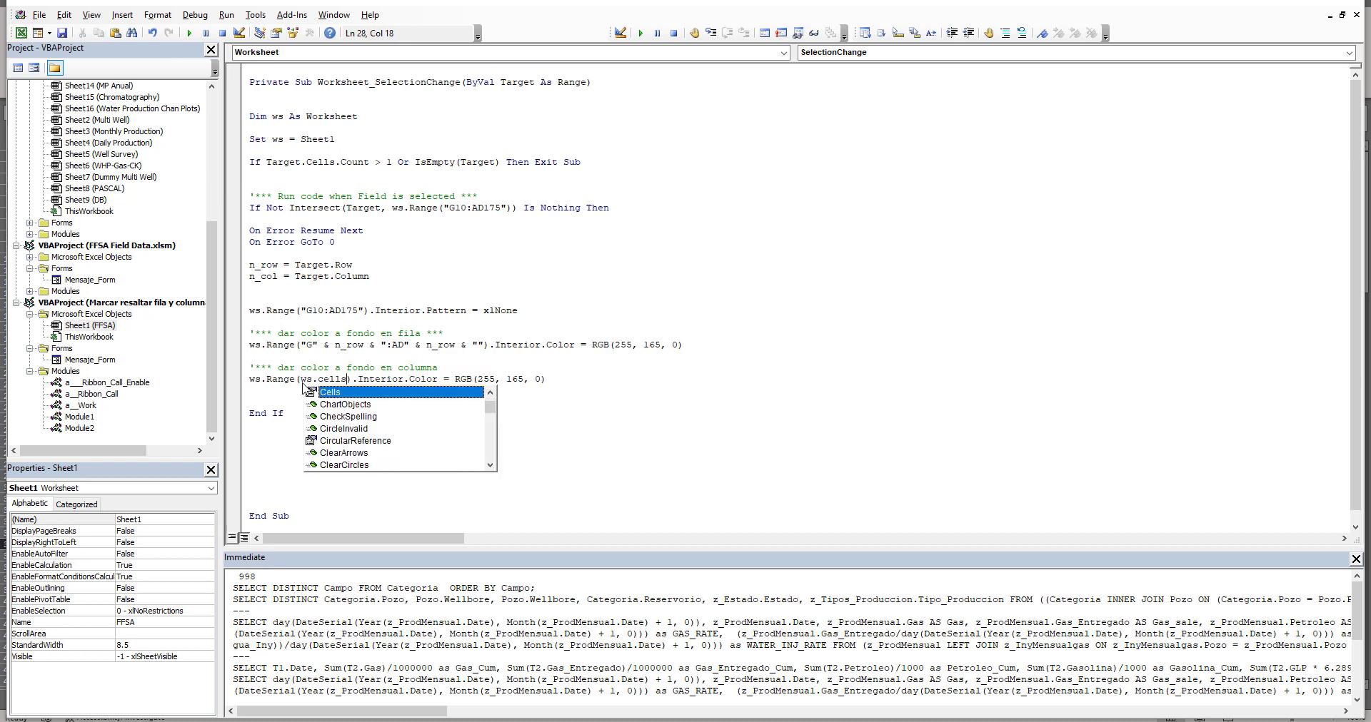
{"action": "type", "text": "lls("}
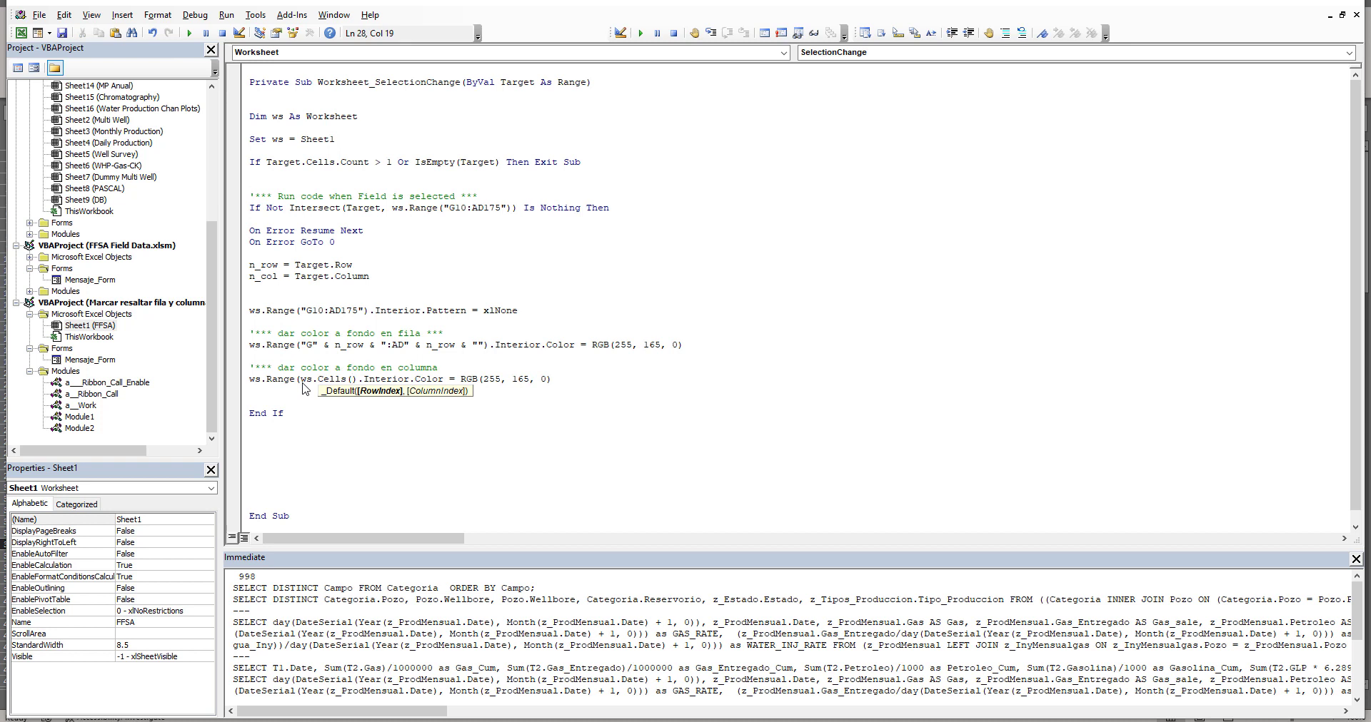
{"action": "type", "text": "10"}
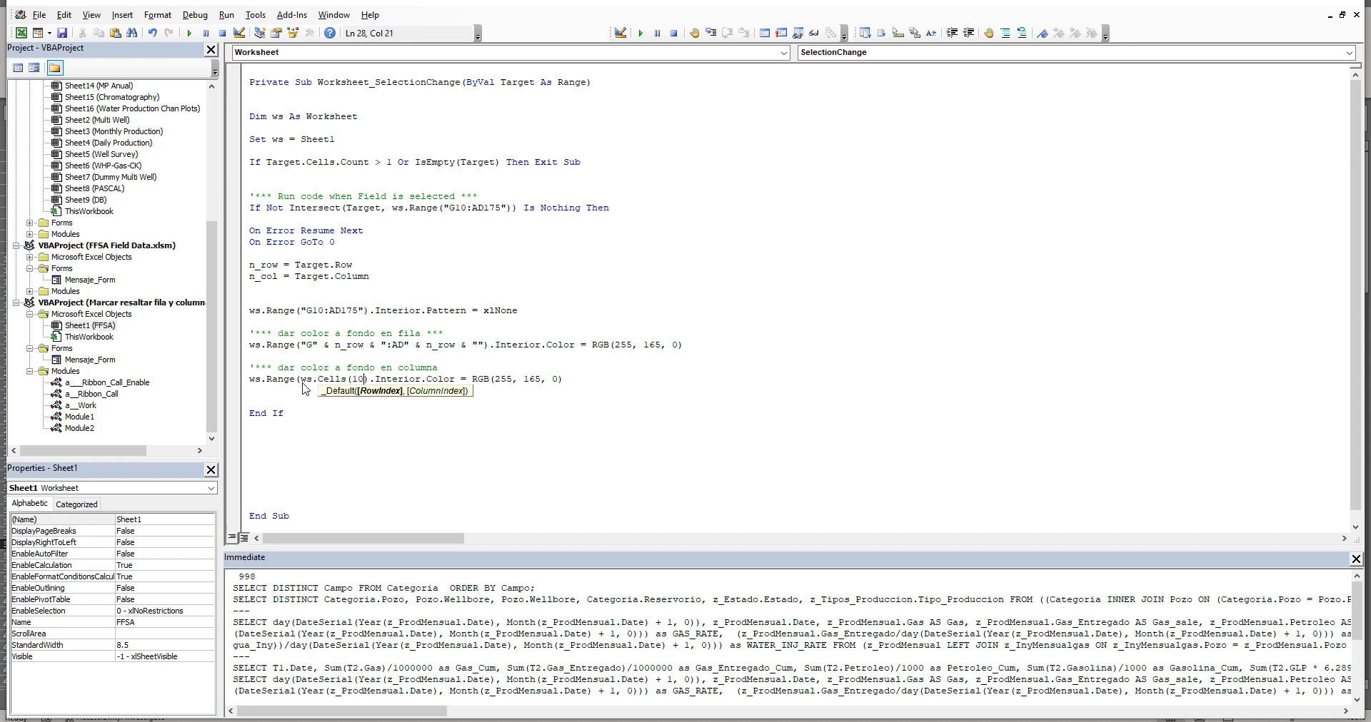
{"action": "type", "text": ", "}
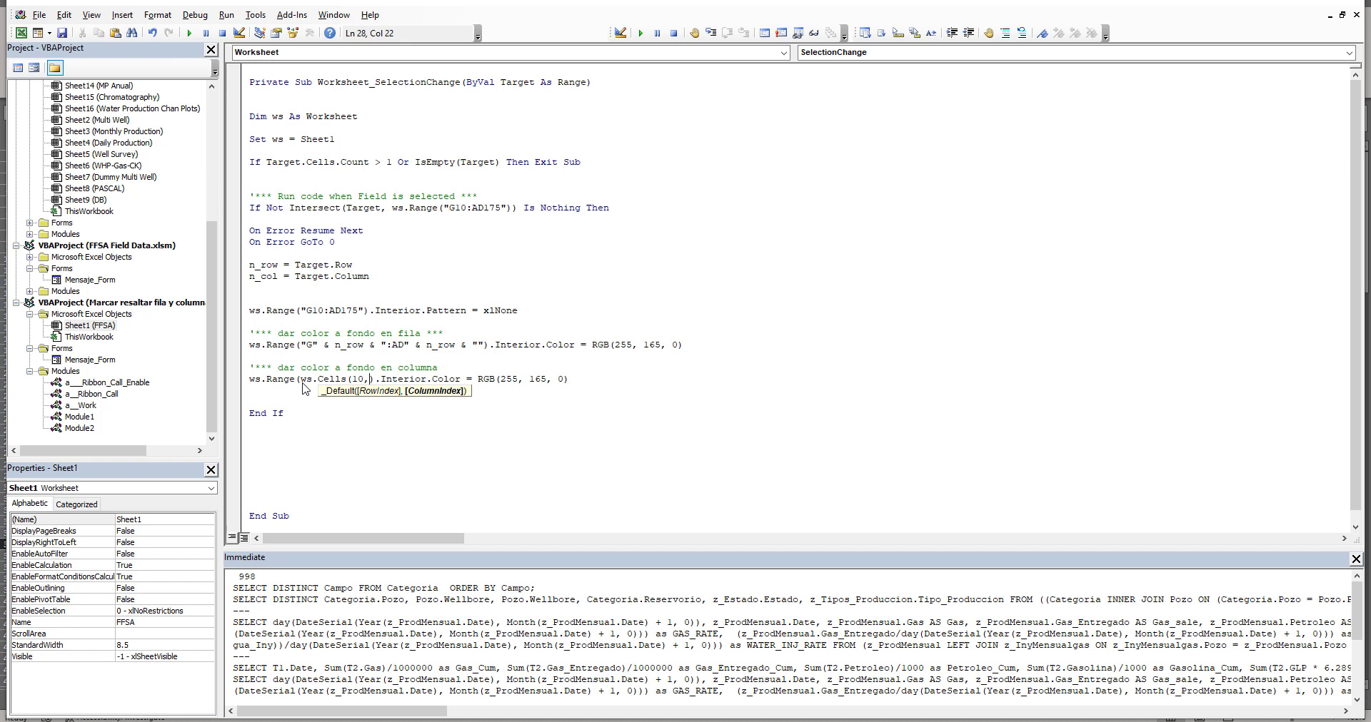
{"action": "type", "text": "n_col"}
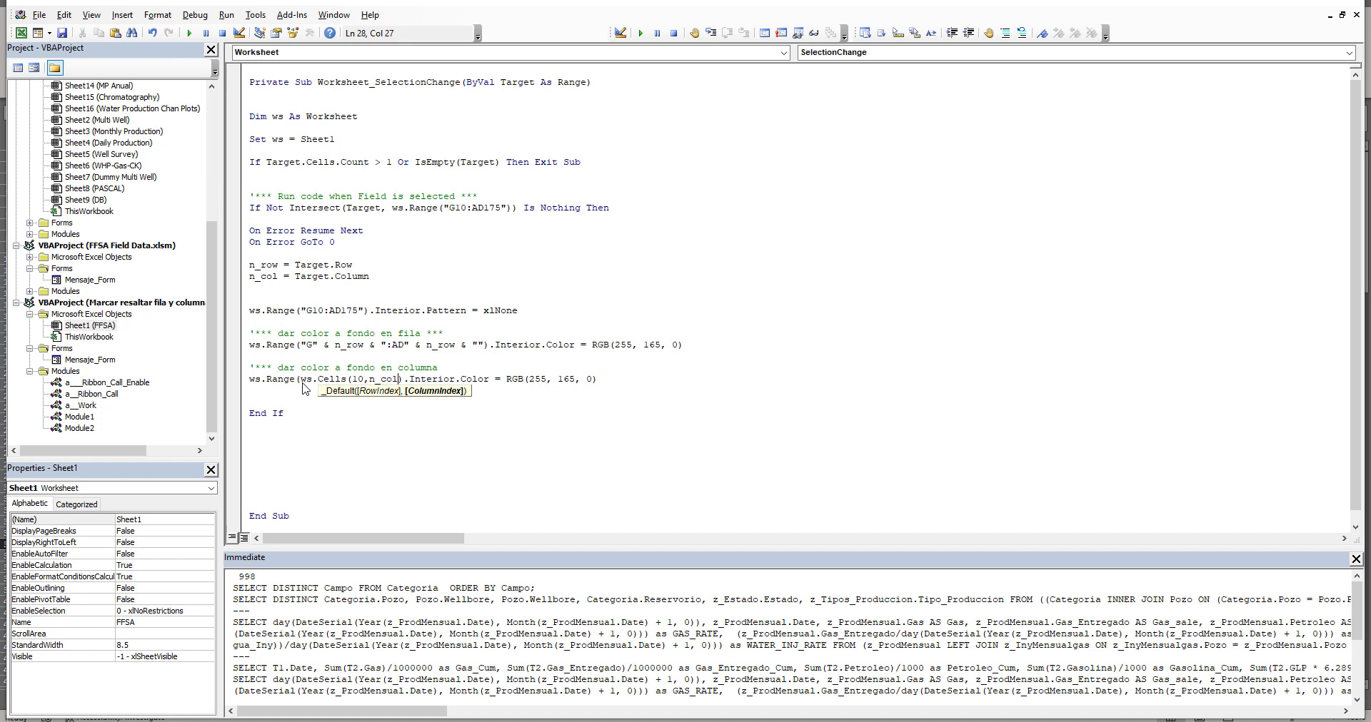
{"action": "type", "text": "), "}
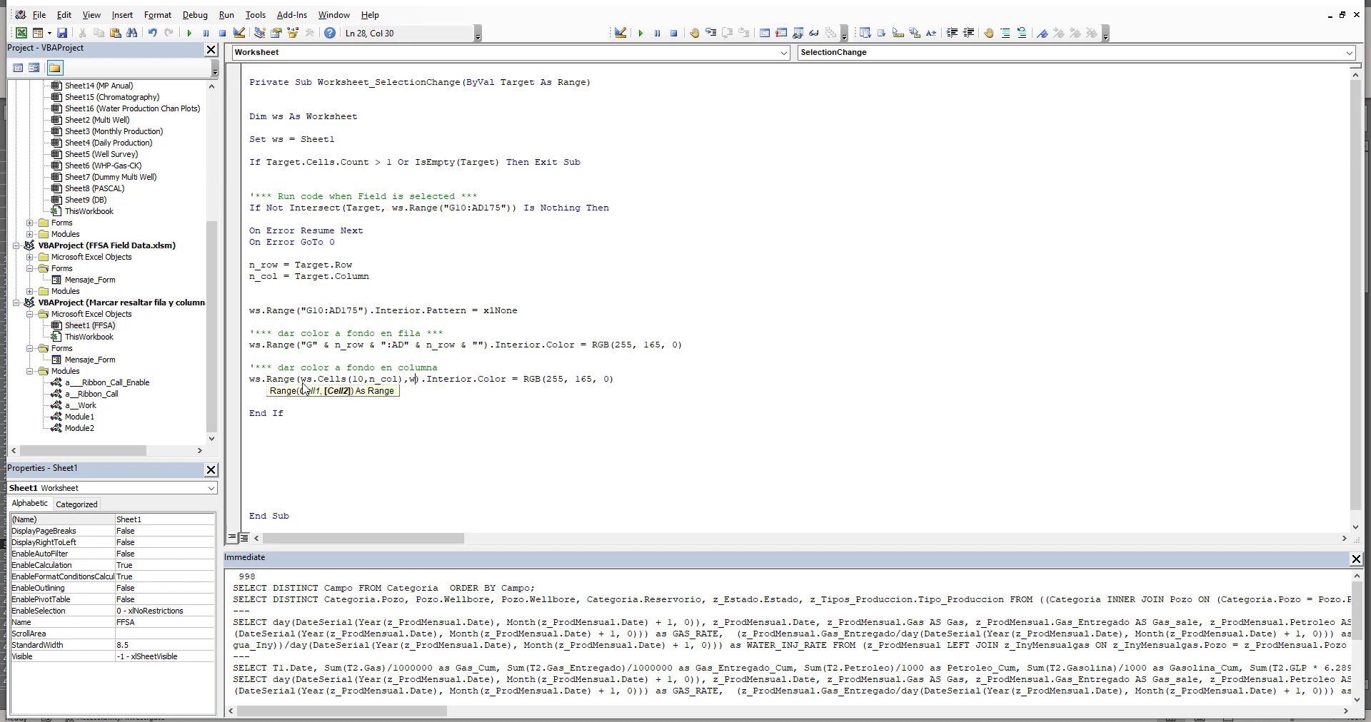
{"action": "type", "text": "ws.Cells"}
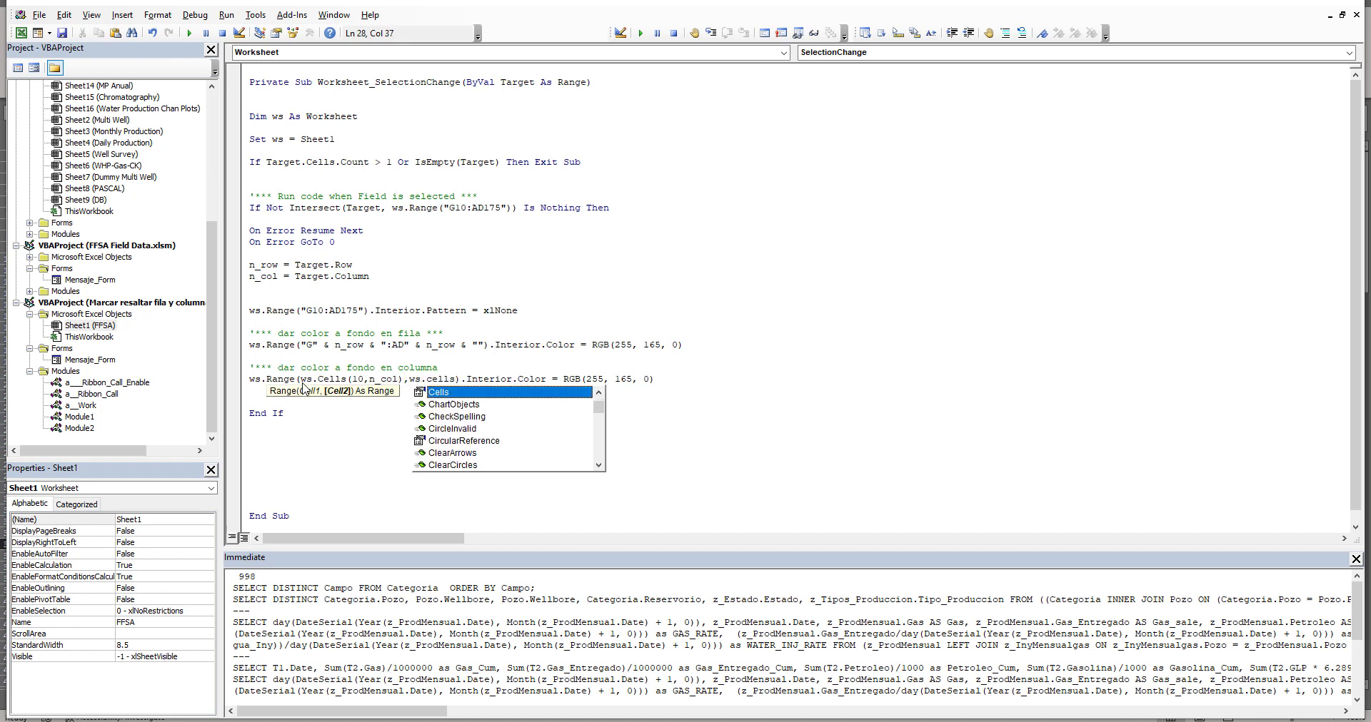
{"action": "type", "text": "("}
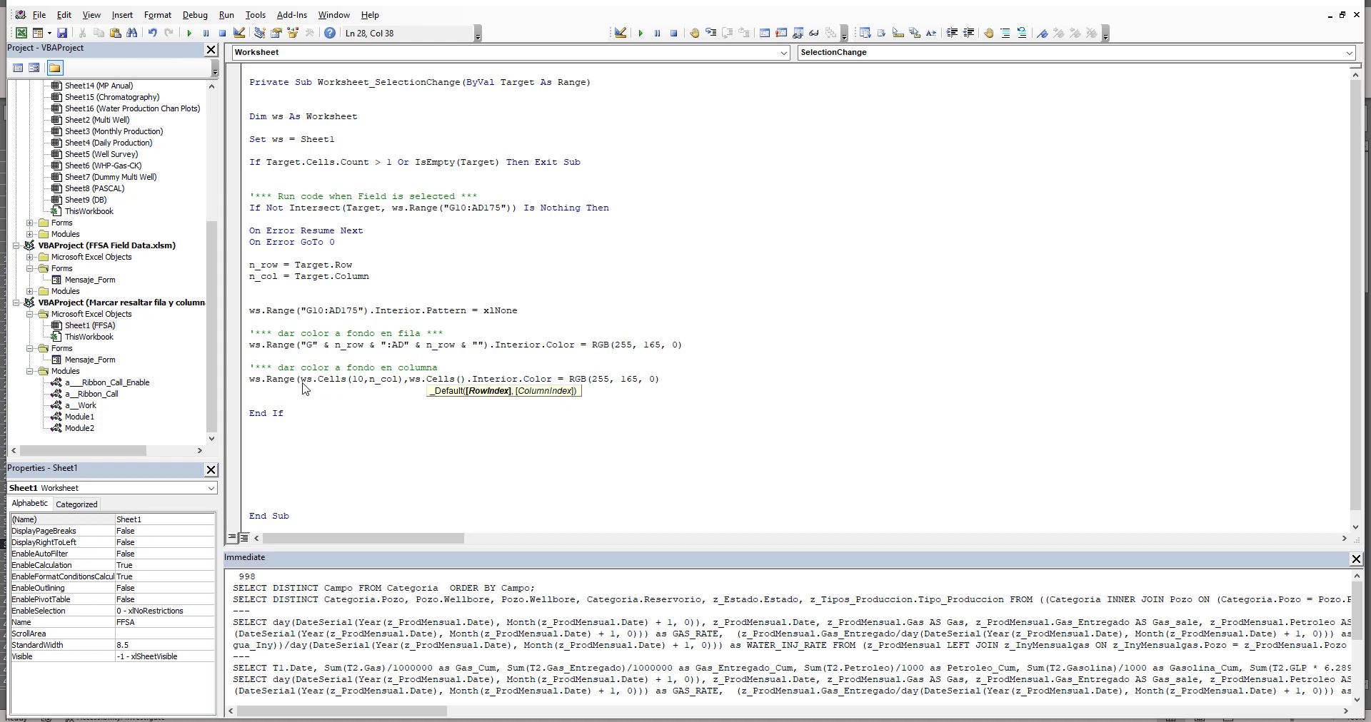
{"action": "type", "text": "1"}
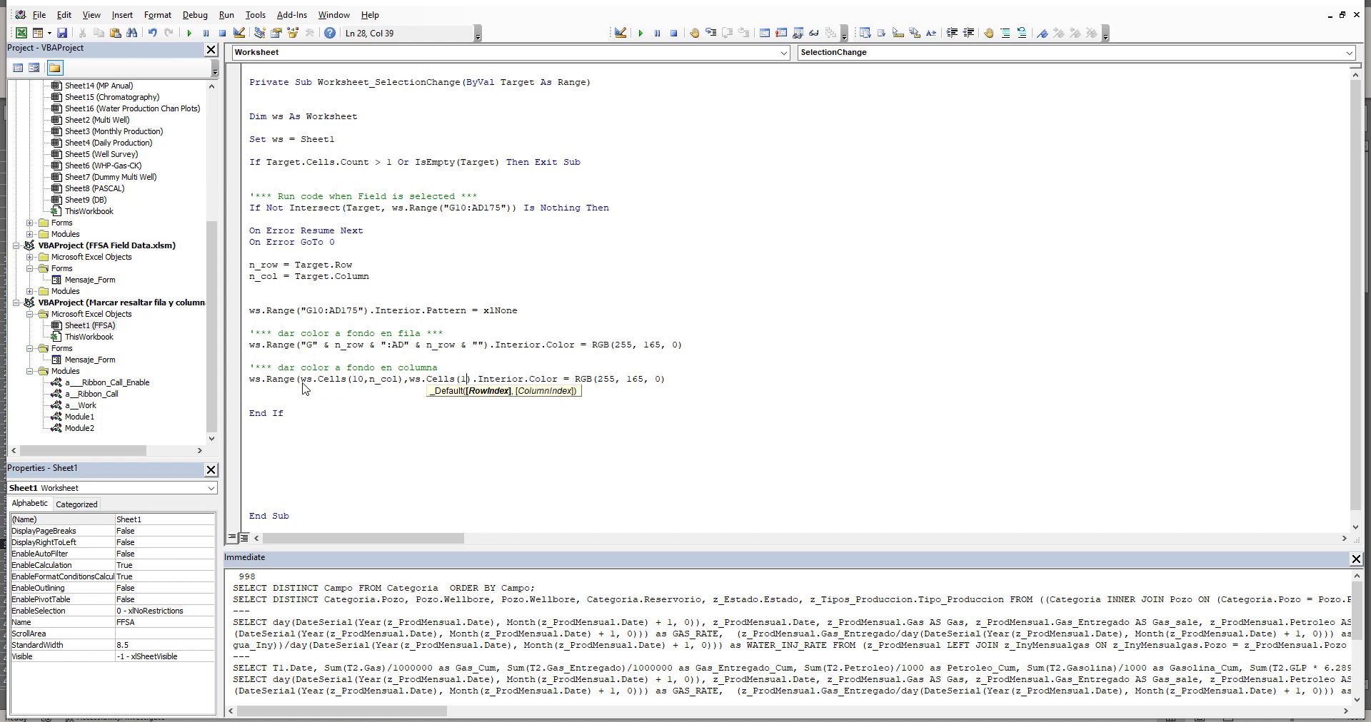
{"action": "type", "text": "75, "}
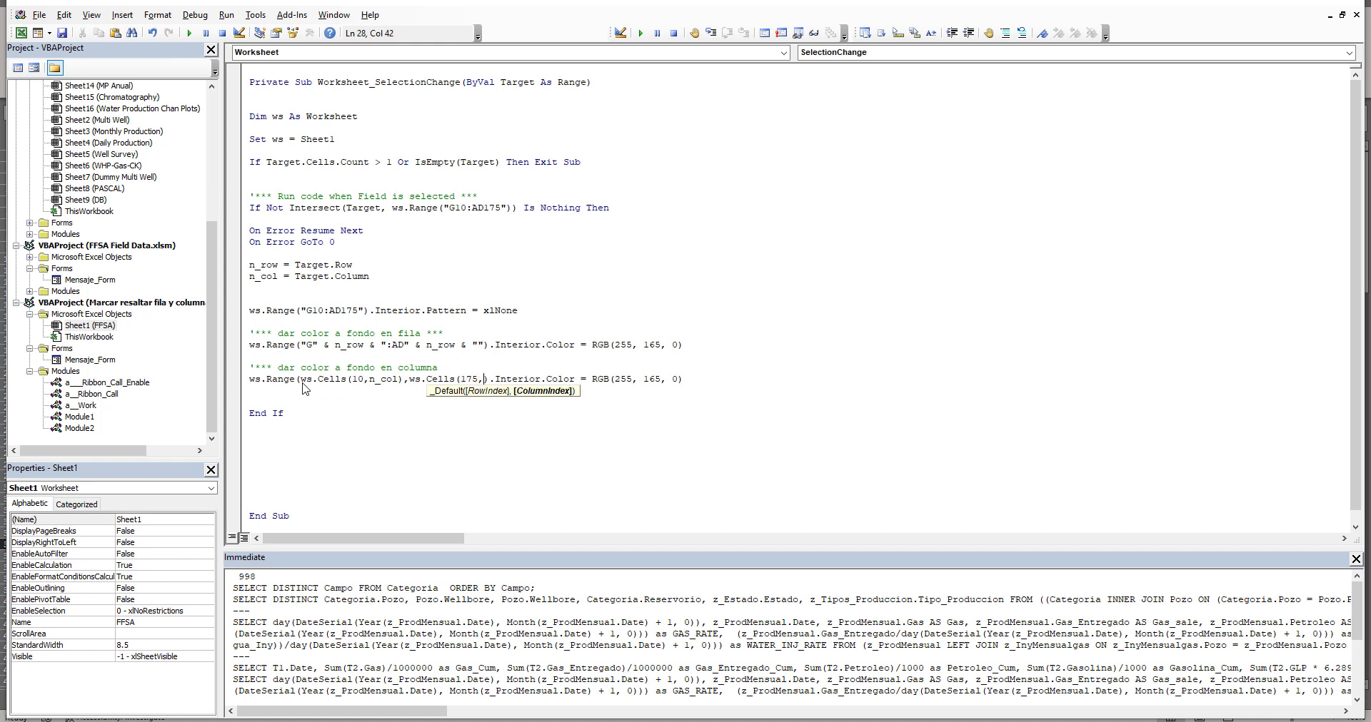
{"action": "type", "text": "n_col"}
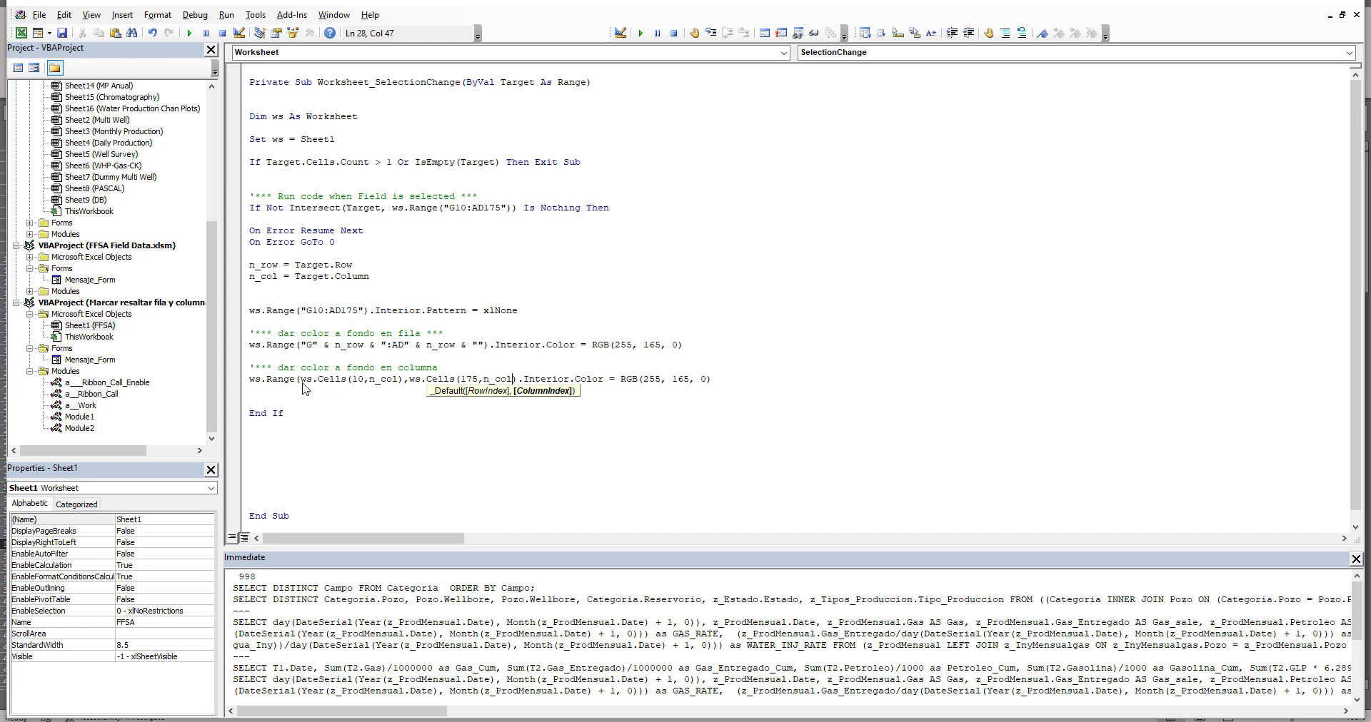
{"action": "type", "text": "))"}
{"action": "left_click", "coordinate": [369, 311]}
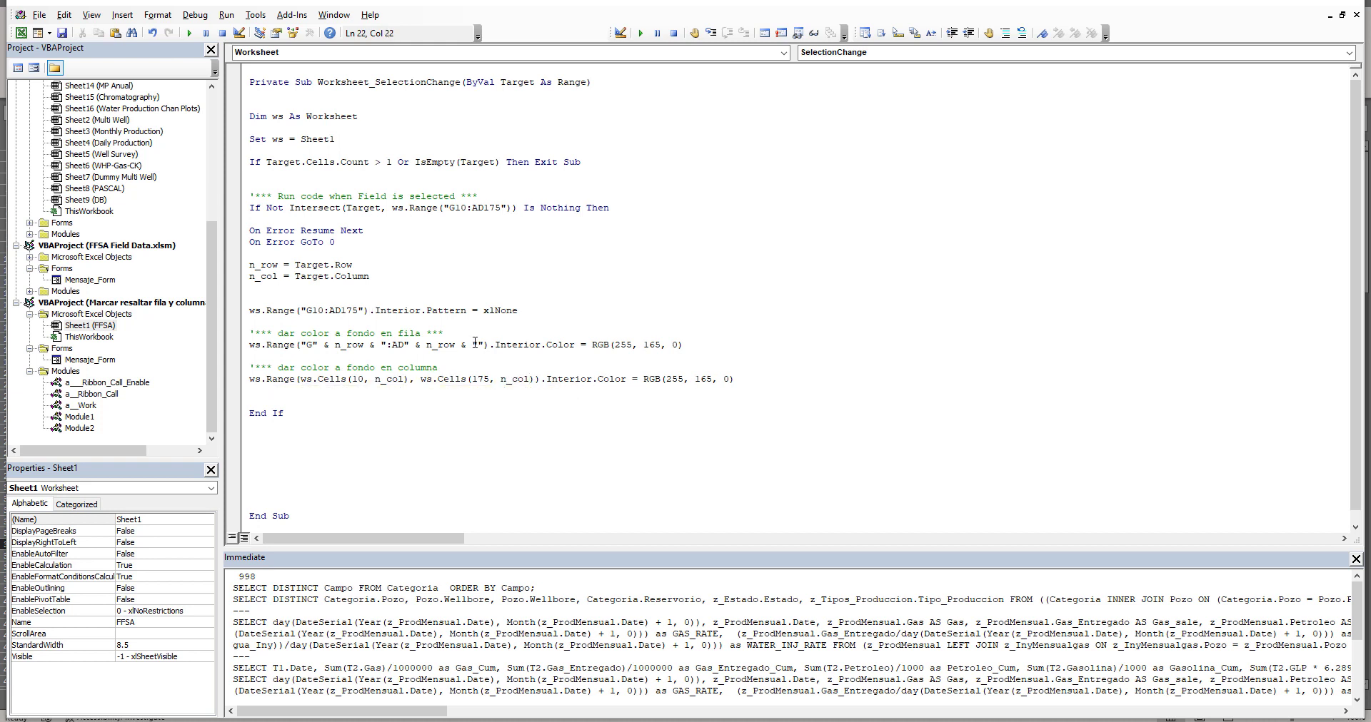
{"action": "left_click_drag", "start_coordinate": [485, 345], "coordinate": [300, 345]}
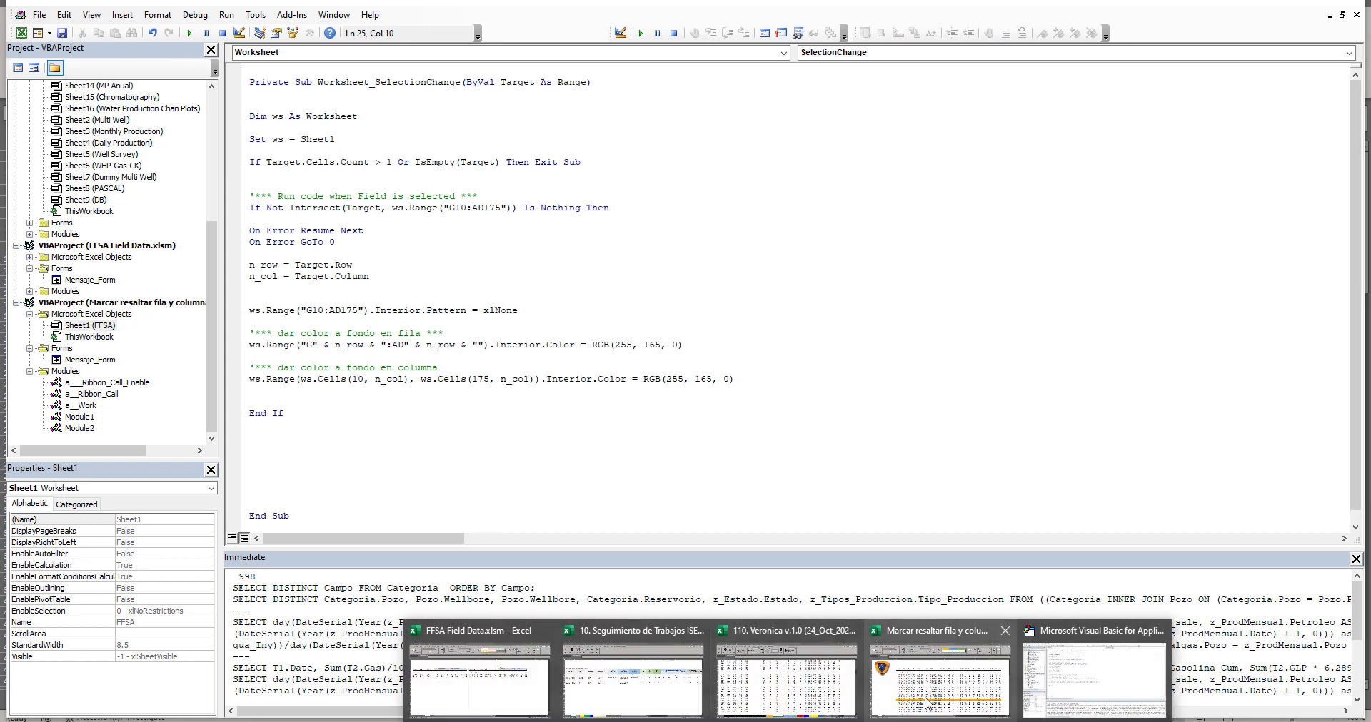
{"action": "left_click", "coordinate": [940, 667]}
{"action": "scroll", "coordinate": [748, 576], "scroll_direction": "down", "scroll_amount": 3}
{"action": "scroll", "coordinate": [746, 573], "scroll_direction": "down", "scroll_amount": 20}
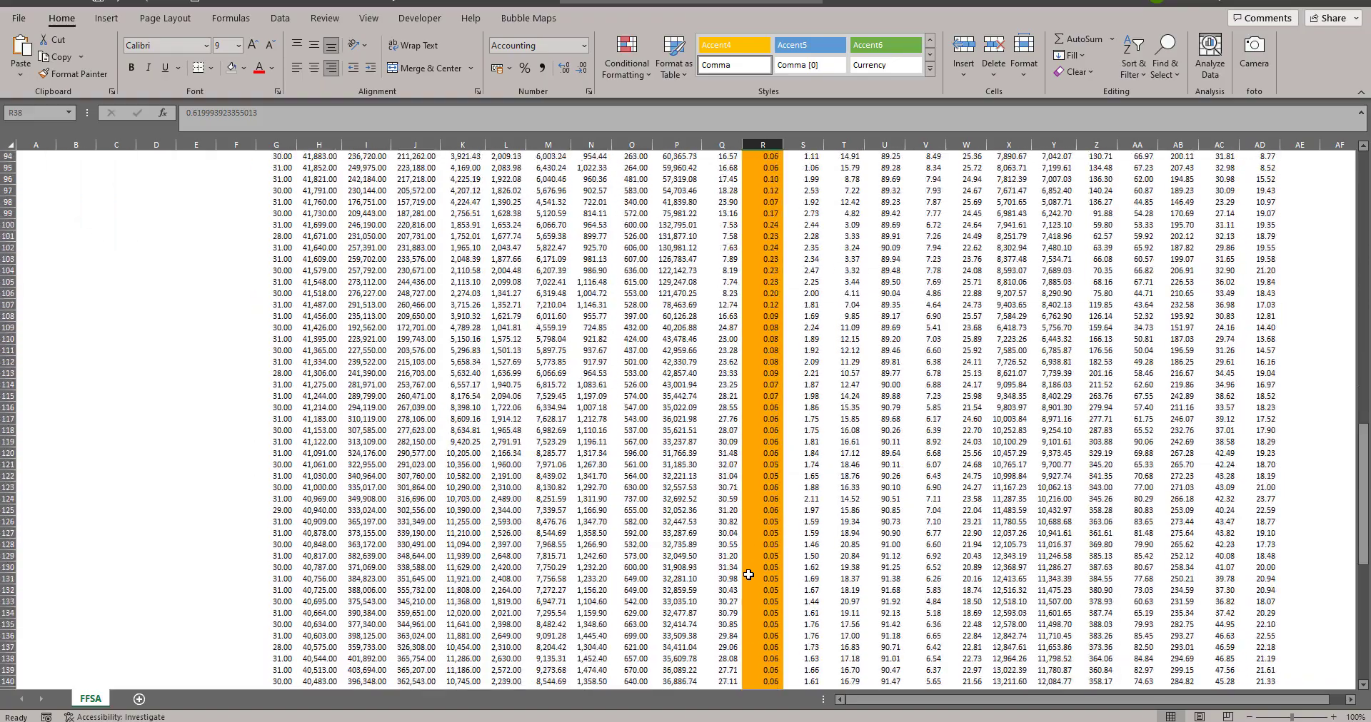
{"action": "scroll", "coordinate": [745, 569], "scroll_direction": "down", "scroll_amount": 20}
{"action": "scroll", "coordinate": [744, 569], "scroll_direction": "down", "scroll_amount": 3}
{"action": "scroll", "coordinate": [775, 468], "scroll_direction": "up", "scroll_amount": 6}
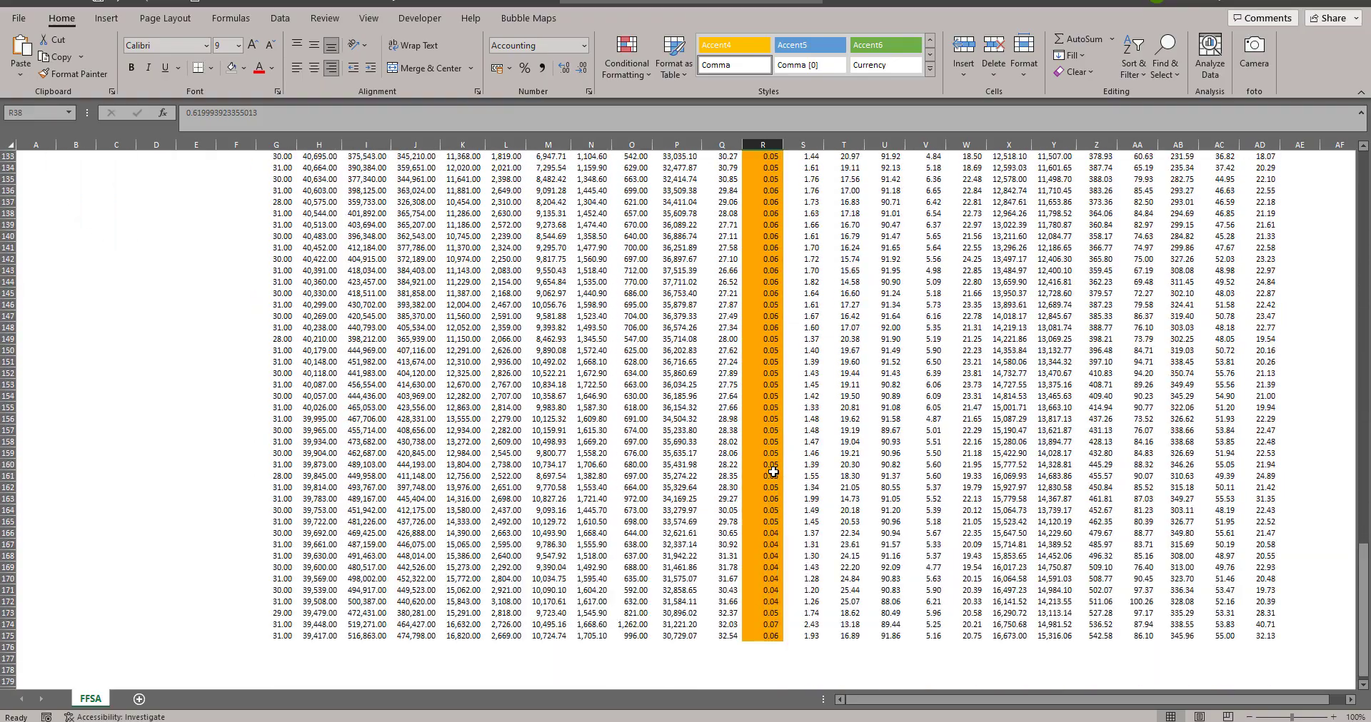
{"action": "scroll", "coordinate": [773, 469], "scroll_direction": "up", "scroll_amount": 5}
{"action": "scroll", "coordinate": [774, 468], "scroll_direction": "up", "scroll_amount": 12}
{"action": "scroll", "coordinate": [773, 469], "scroll_direction": "up", "scroll_amount": 12}
{"action": "scroll", "coordinate": [773, 468], "scroll_direction": "up", "scroll_amount": 10}
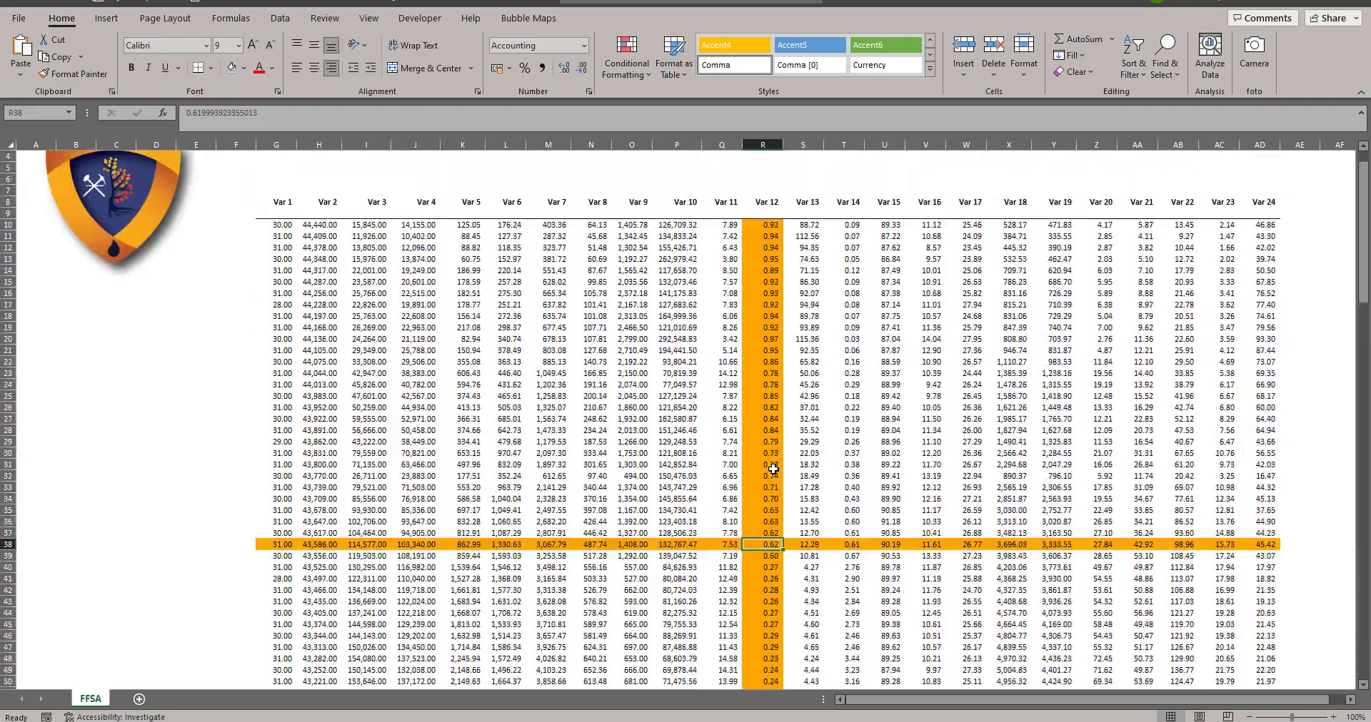
{"action": "left_click", "coordinate": [532, 432]}
{"action": "left_click", "coordinate": [728, 499]}
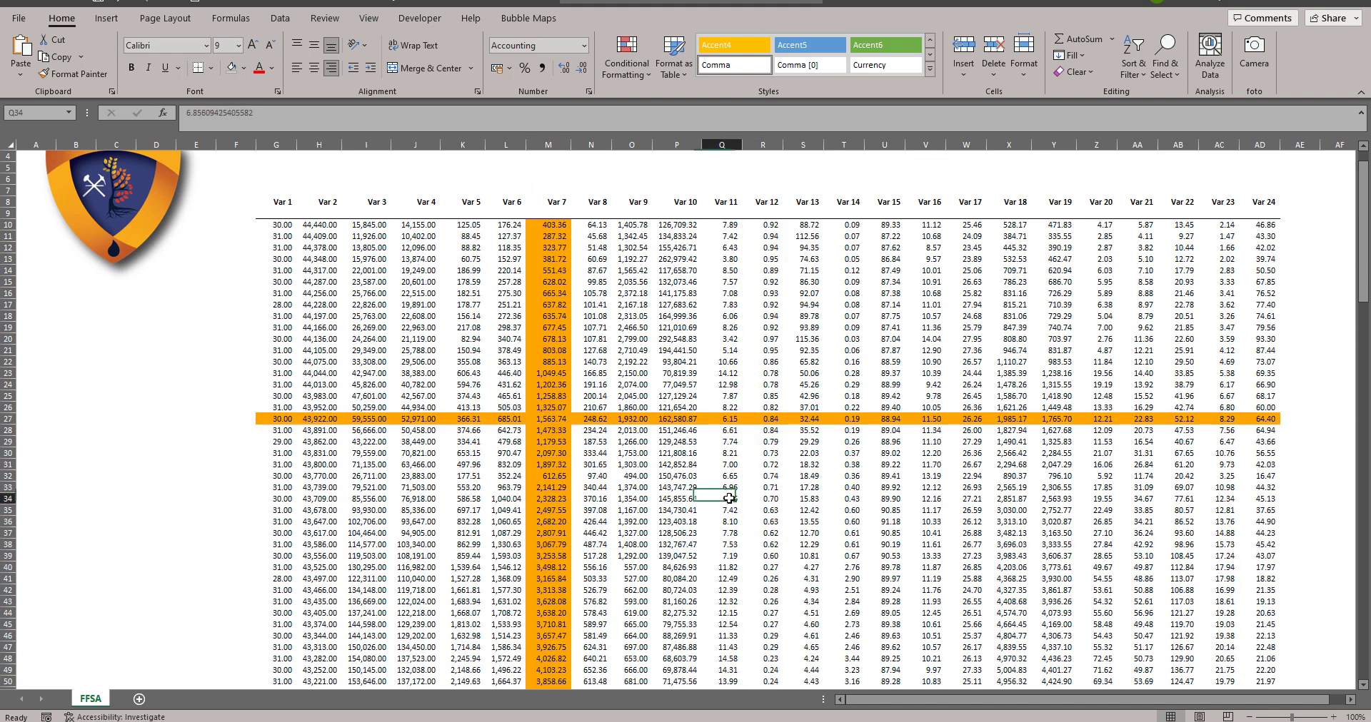
{"action": "left_click", "coordinate": [900, 427]}
{"action": "left_click", "coordinate": [700, 347]}
{"action": "left_click", "coordinate": [463, 304]}
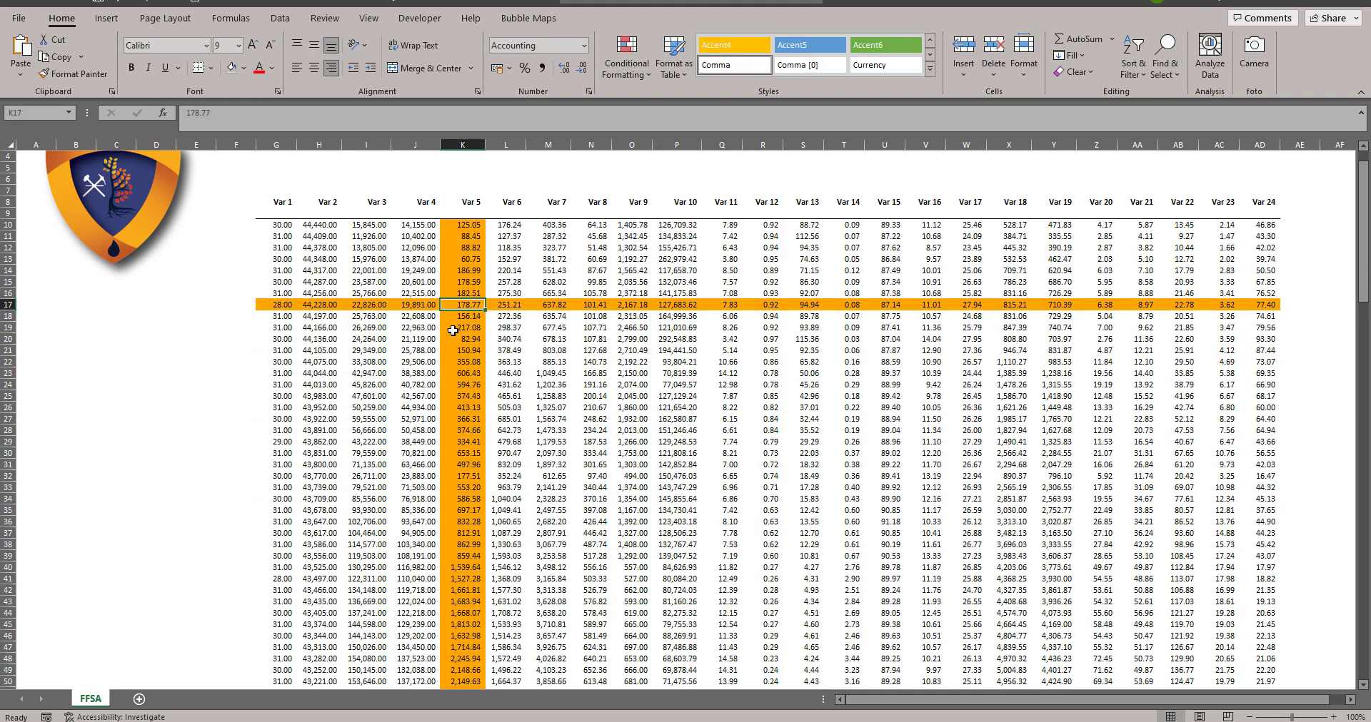
{"action": "left_click", "coordinate": [804, 521]}
{"action": "left_click", "coordinate": [966, 522]}
{"action": "left_click", "coordinate": [844, 282]}
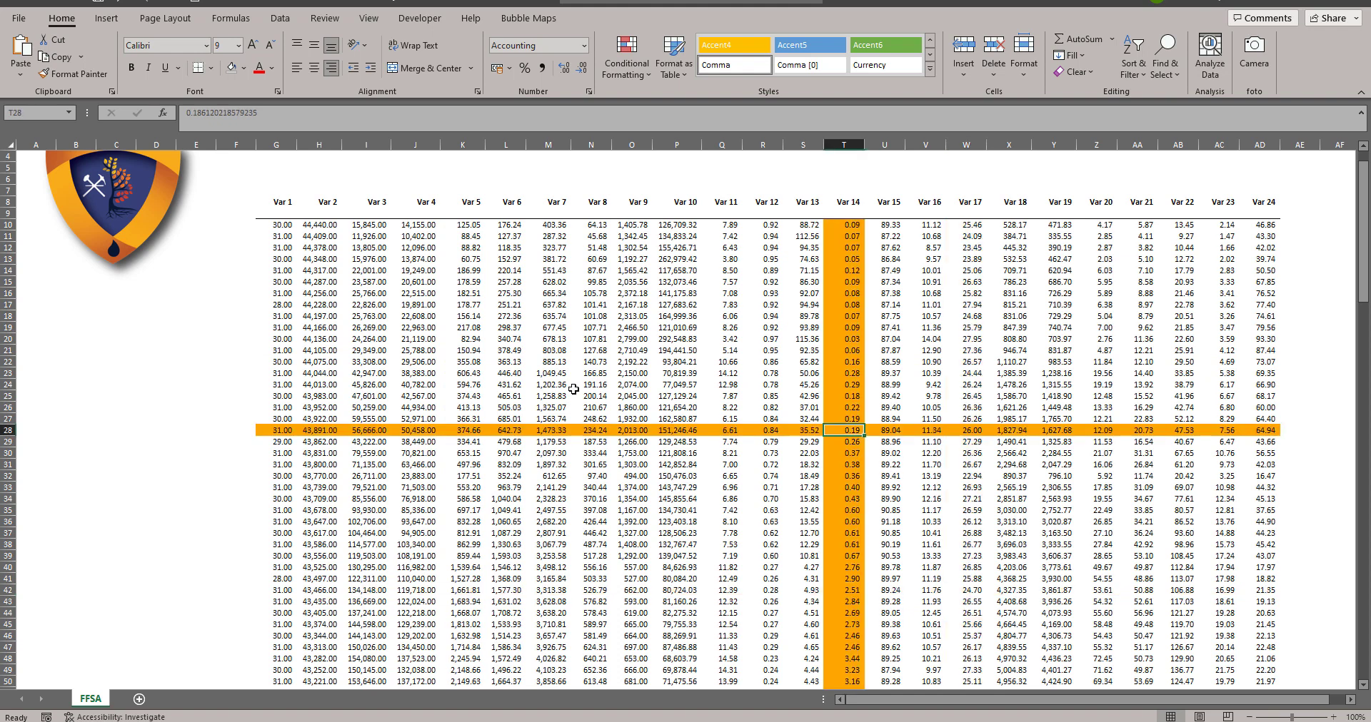
{"action": "left_click", "coordinate": [548, 385]}
{"action": "left_click", "coordinate": [762, 448]}
{"action": "left_click", "coordinate": [1054, 533]}
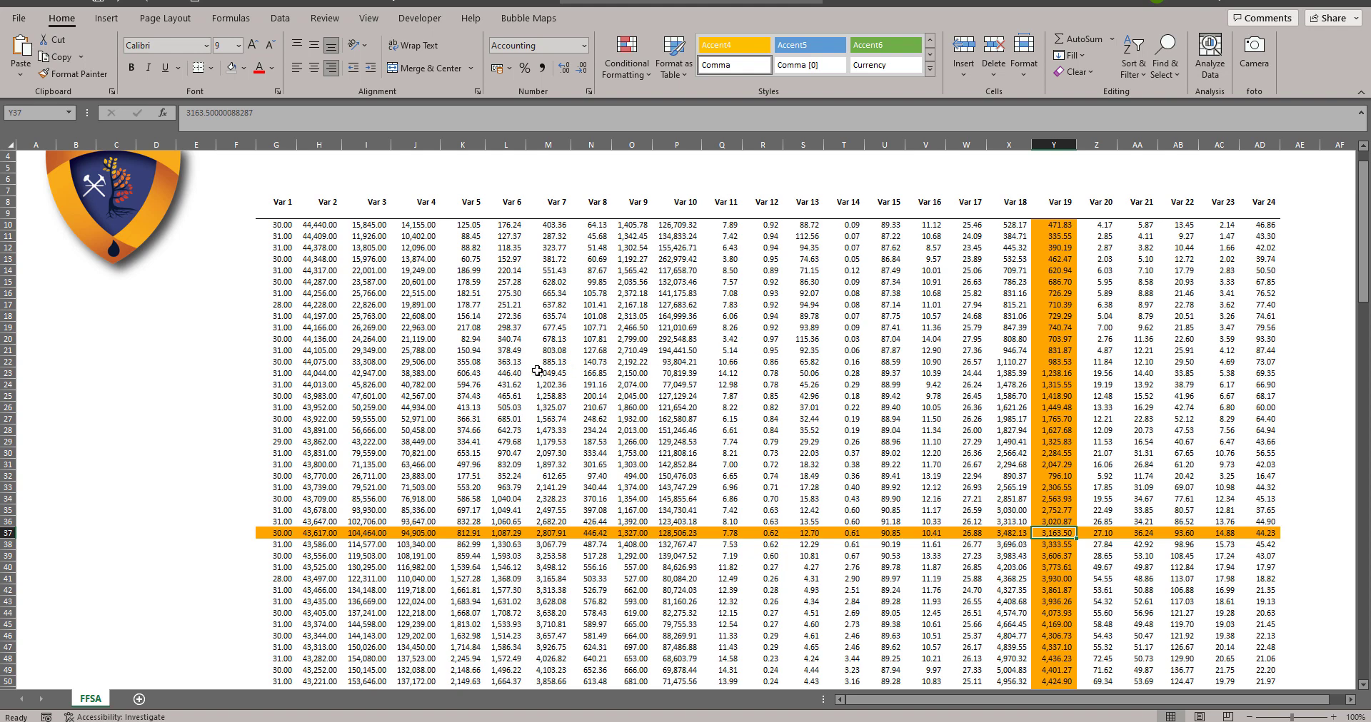
{"action": "left_click", "coordinate": [506, 372]}
{"action": "left_click", "coordinate": [325, 316]}
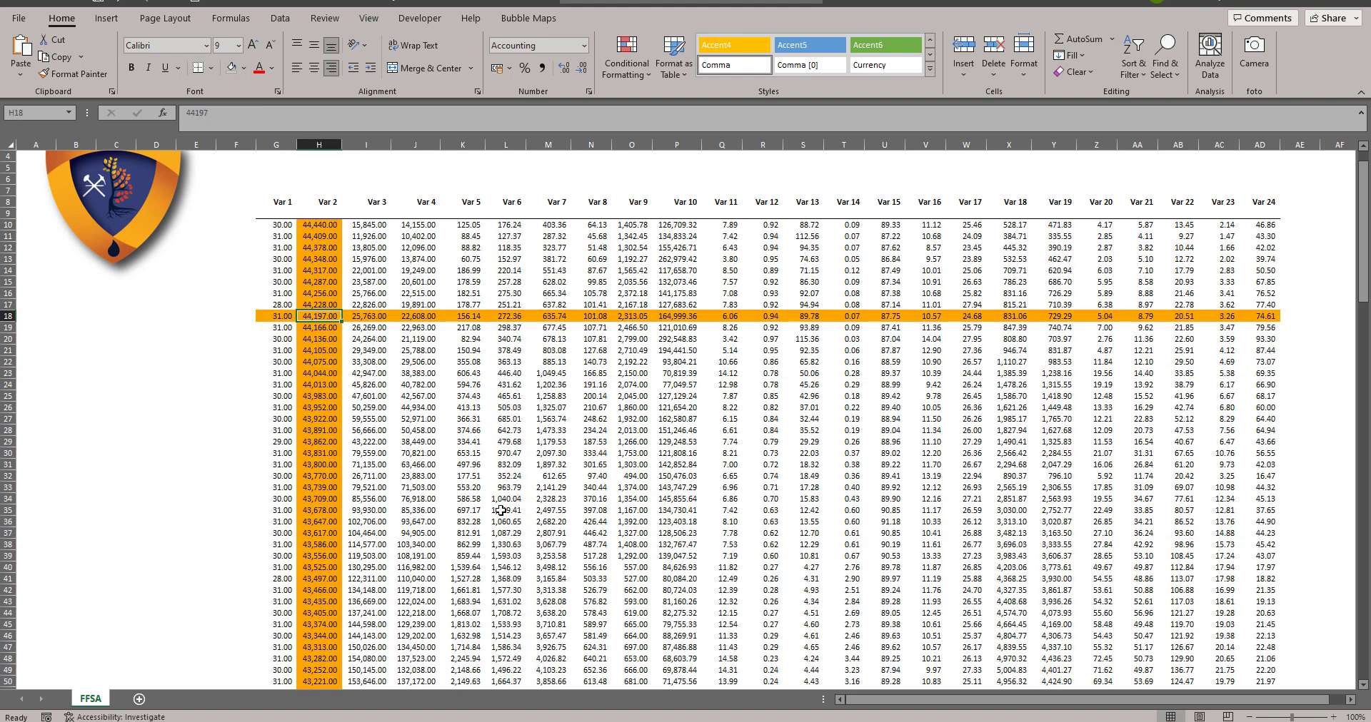
{"action": "left_click", "coordinate": [591, 521]}
{"action": "left_click", "coordinate": [803, 487]}
{"action": "left_click", "coordinate": [1171, 396]}
{"action": "left_click", "coordinate": [885, 305]}
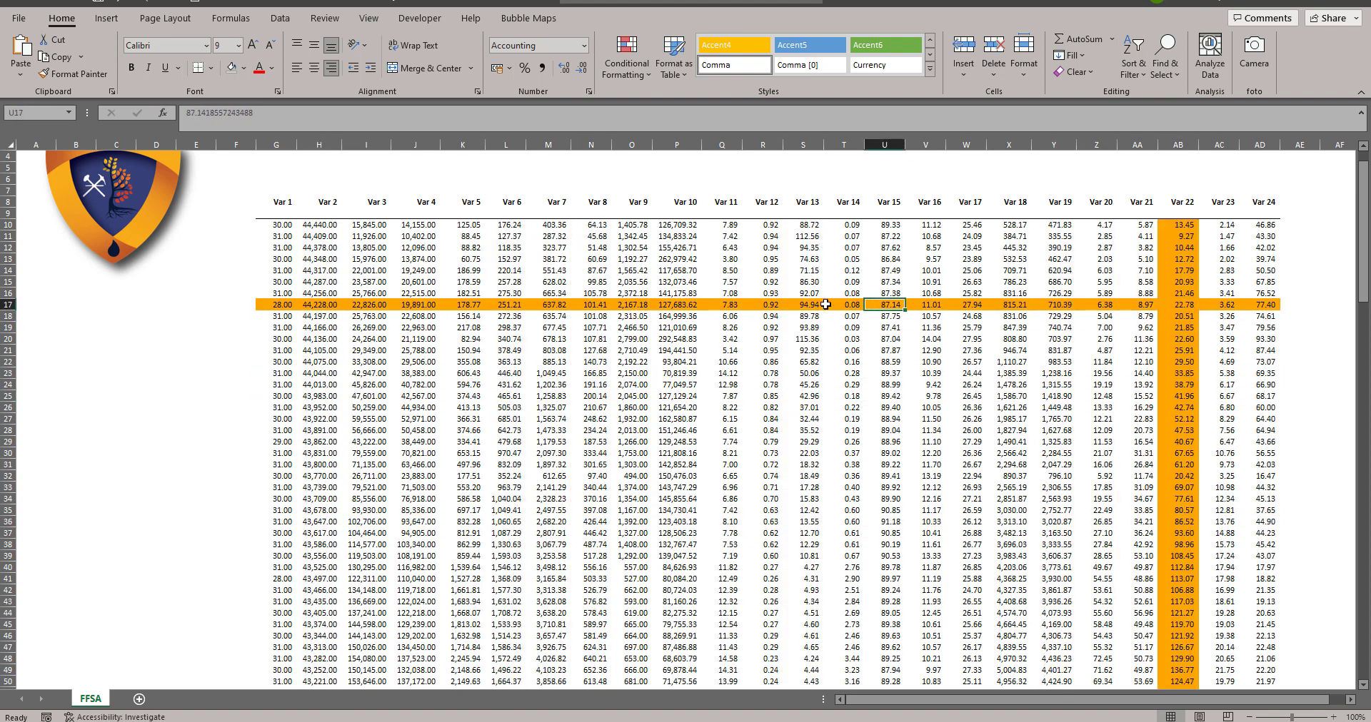
{"action": "left_click", "coordinate": [549, 397]}
{"action": "left_click", "coordinate": [433, 497]}
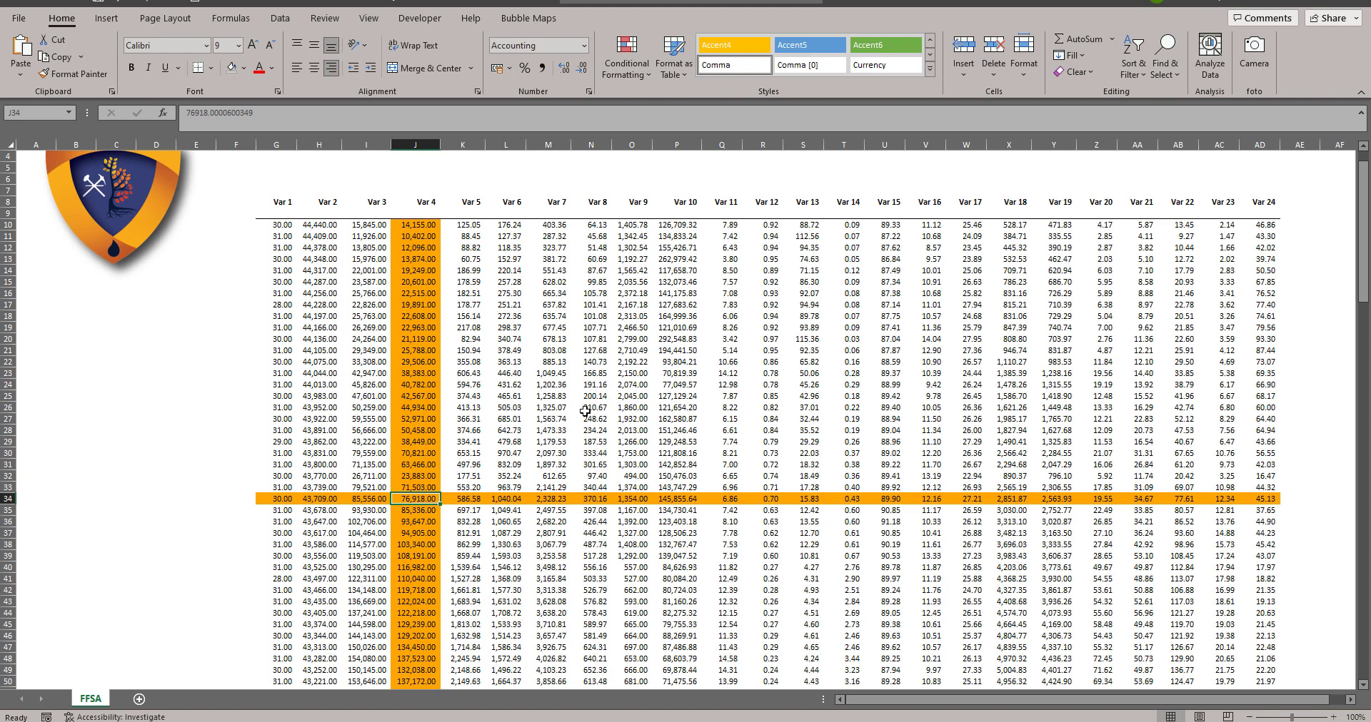
{"action": "left_click", "coordinate": [236, 361]}
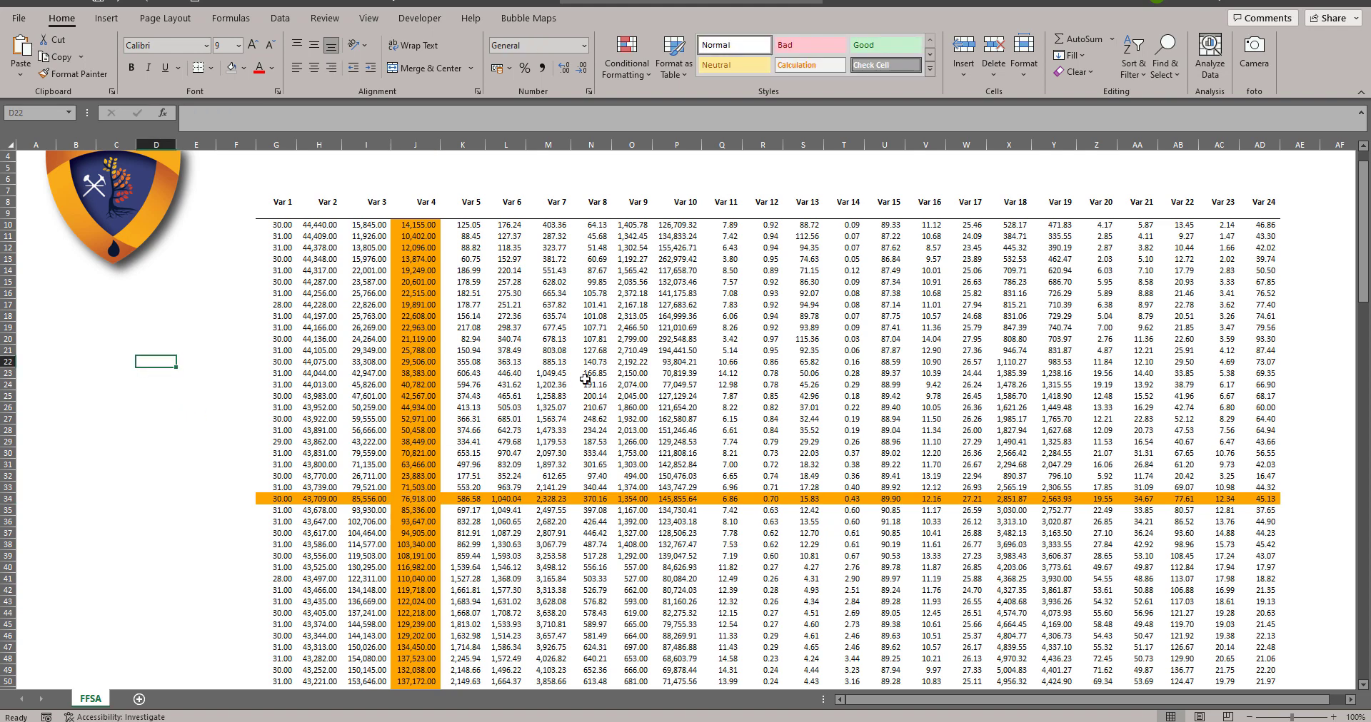
{"action": "left_click", "coordinate": [591, 384]}
{"action": "left_click", "coordinate": [695, 426]}
{"action": "left_click", "coordinate": [677, 544]}
{"action": "left_click", "coordinate": [415, 545]}
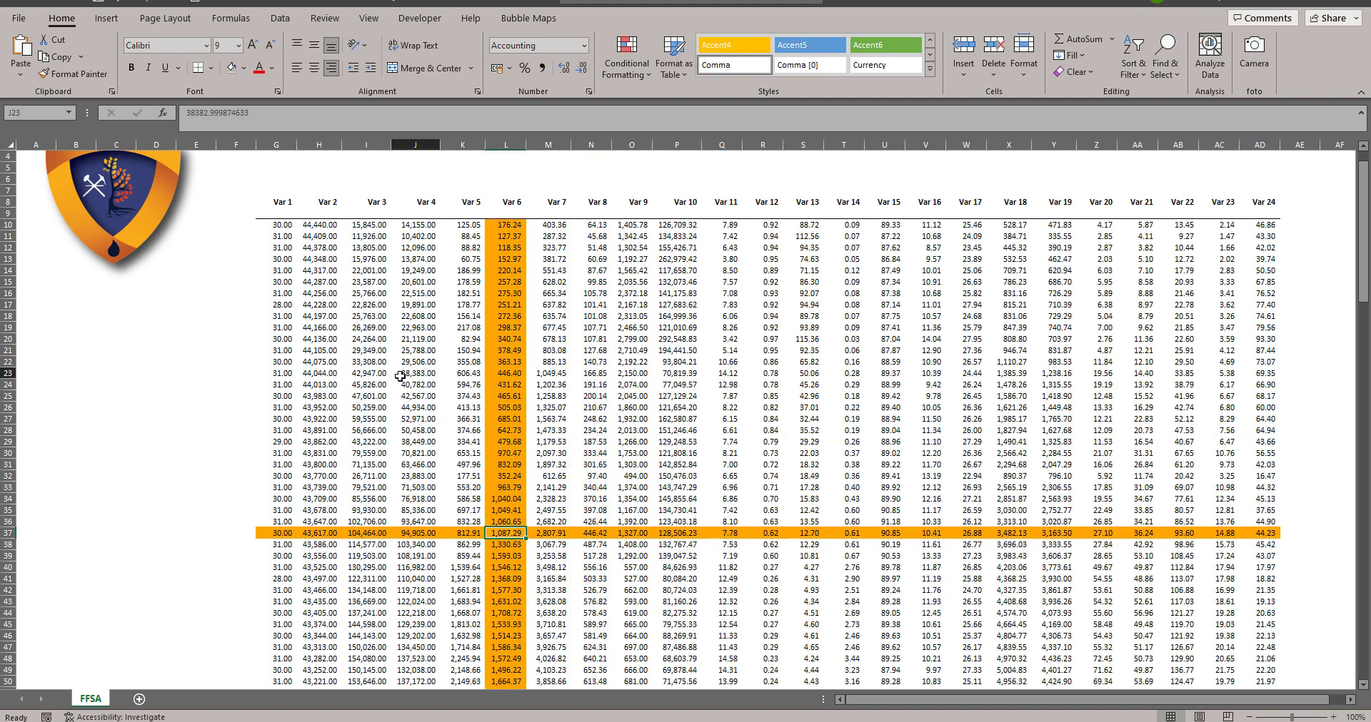
{"action": "left_click", "coordinate": [415, 373]}
{"action": "left_click", "coordinate": [679, 293]}
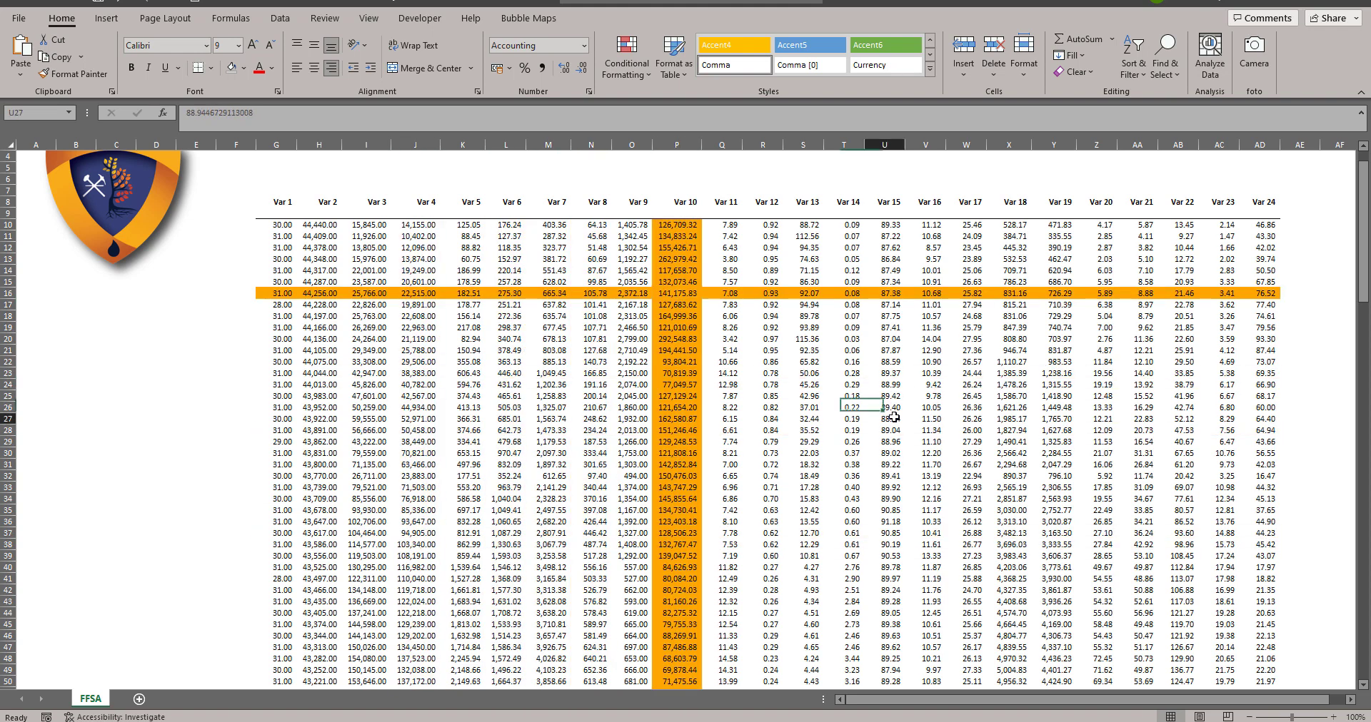
{"action": "left_click", "coordinate": [803, 487]}
{"action": "left_click", "coordinate": [598, 504]}
{"action": "left_click", "coordinate": [486, 379]}
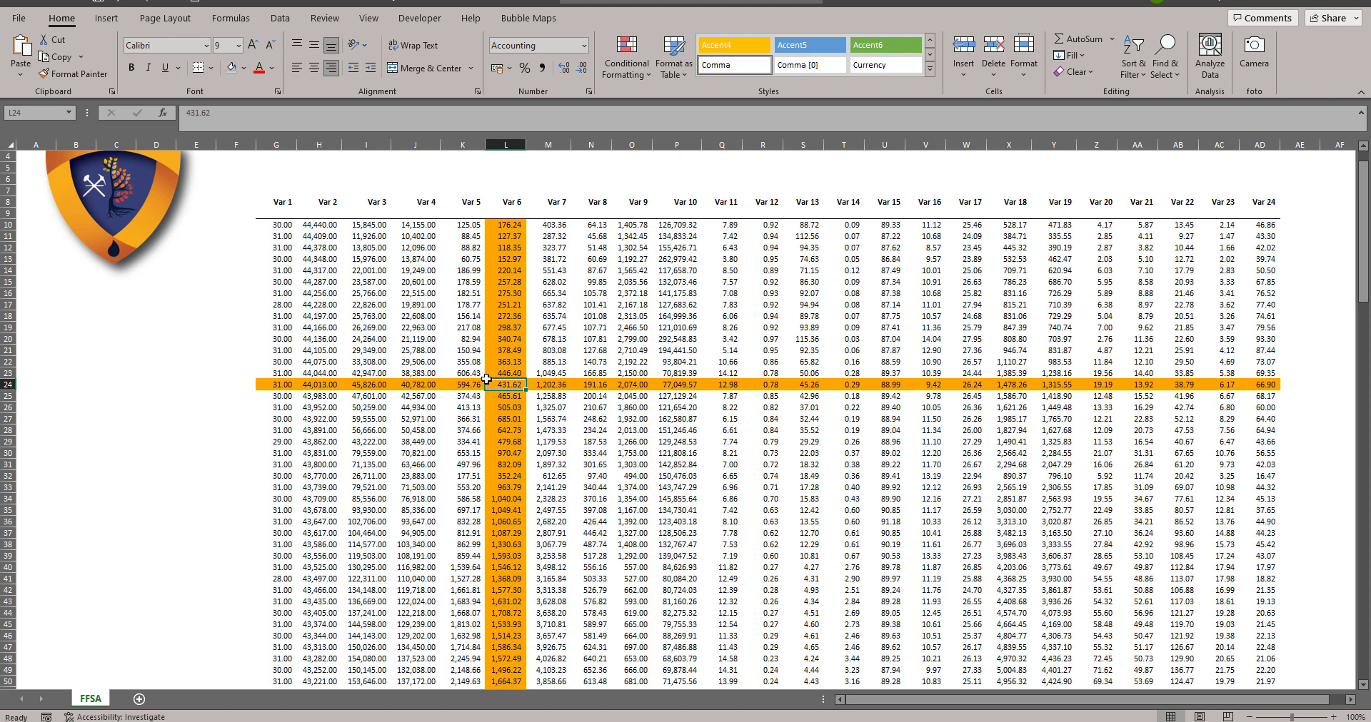
Insert an ActiveX Check Box from the Developer tab and draw it above the Var 1–Var 3 headers
{"action": "left_click", "coordinate": [422, 18]}
{"action": "left_click", "coordinate": [310, 53]}
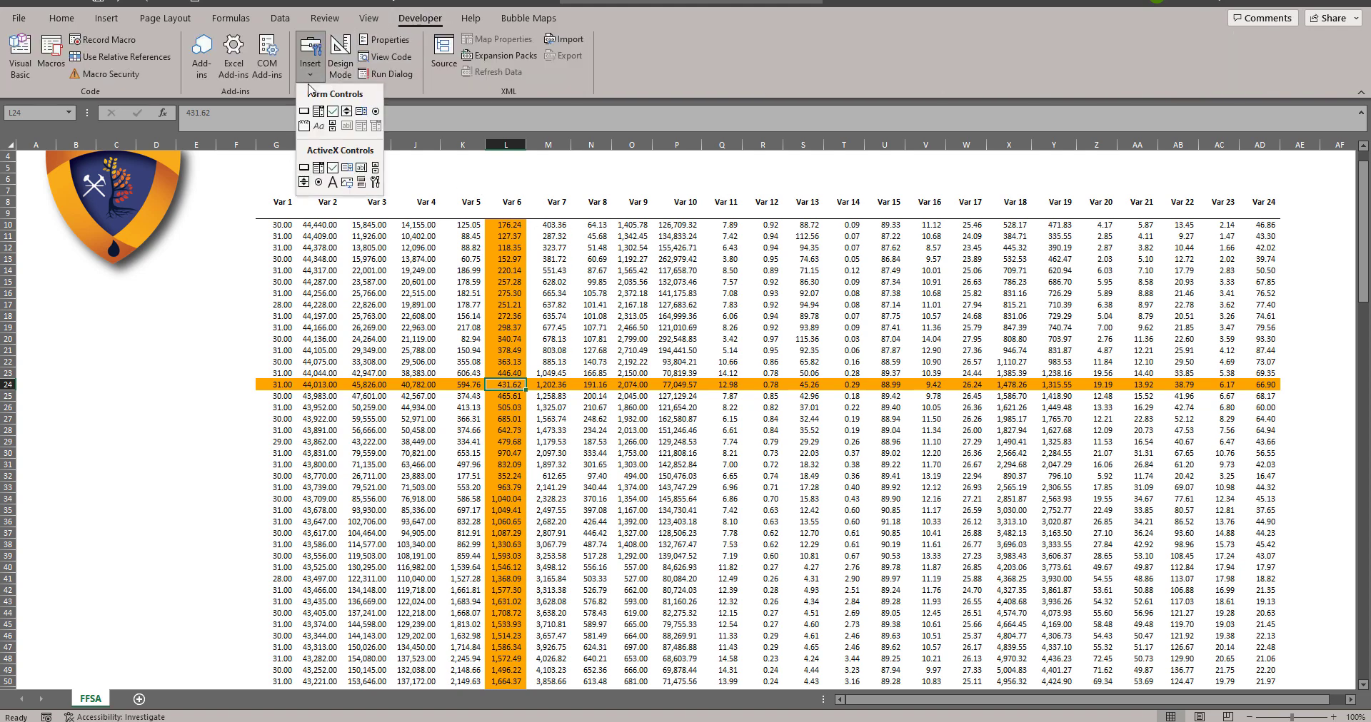
{"action": "left_click", "coordinate": [333, 173]}
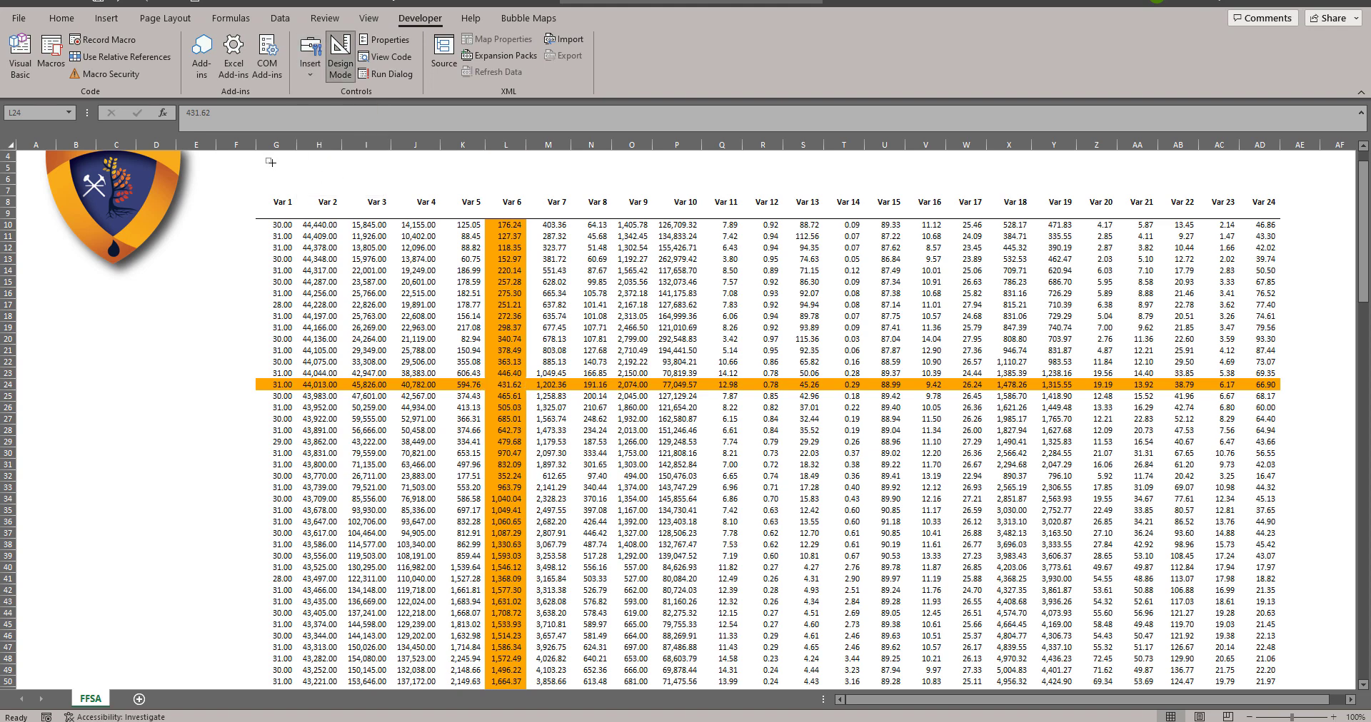
{"action": "left_click_drag", "start_coordinate": [266, 159], "coordinate": [425, 182]}
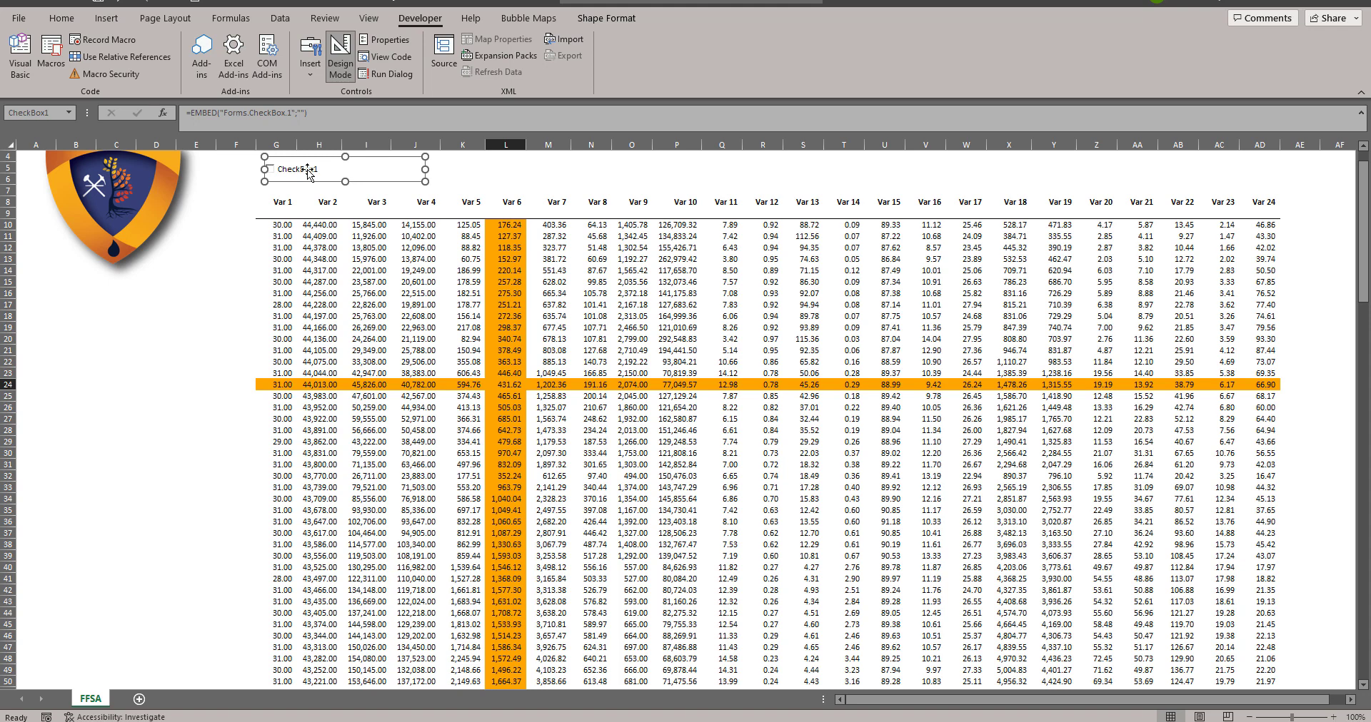
Open CheckBox1's code and set its Caption to 'Activar marcado de fila + columna'
{"action": "double_click", "coordinate": [309, 172]}
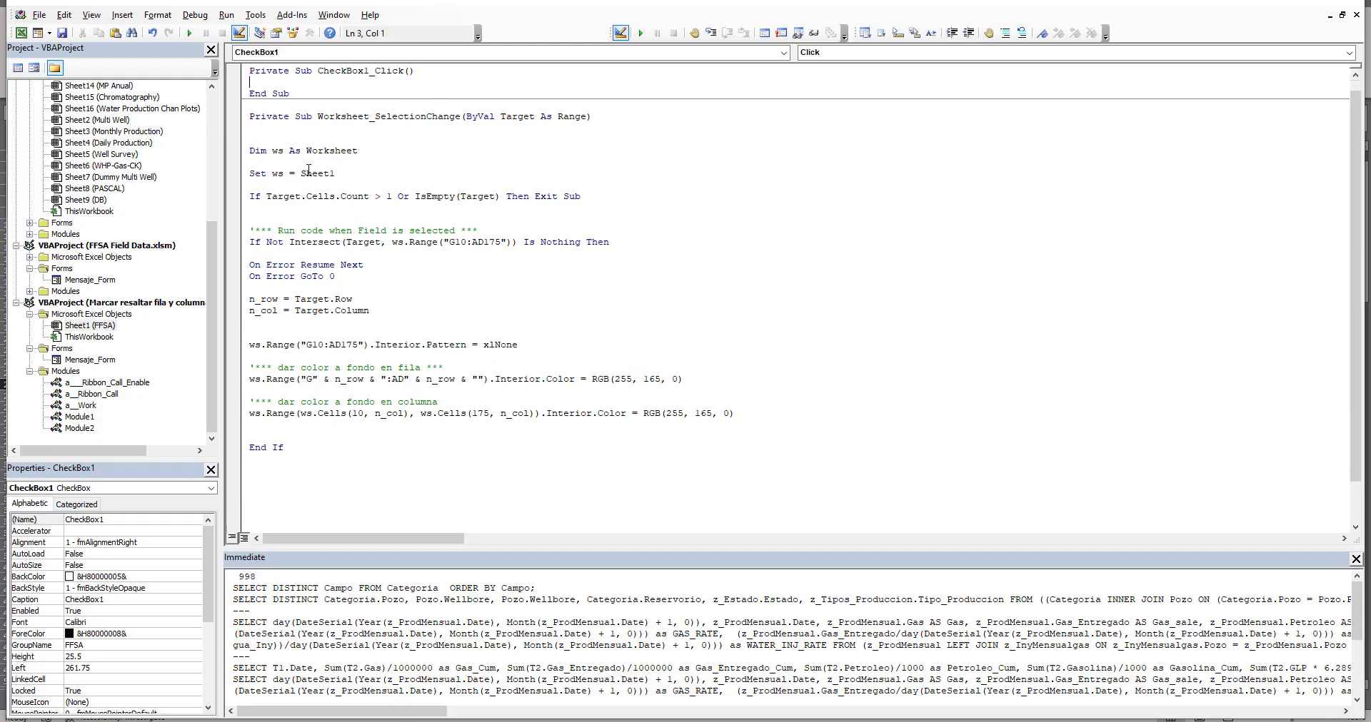
{"action": "left_click", "coordinate": [56, 600]}
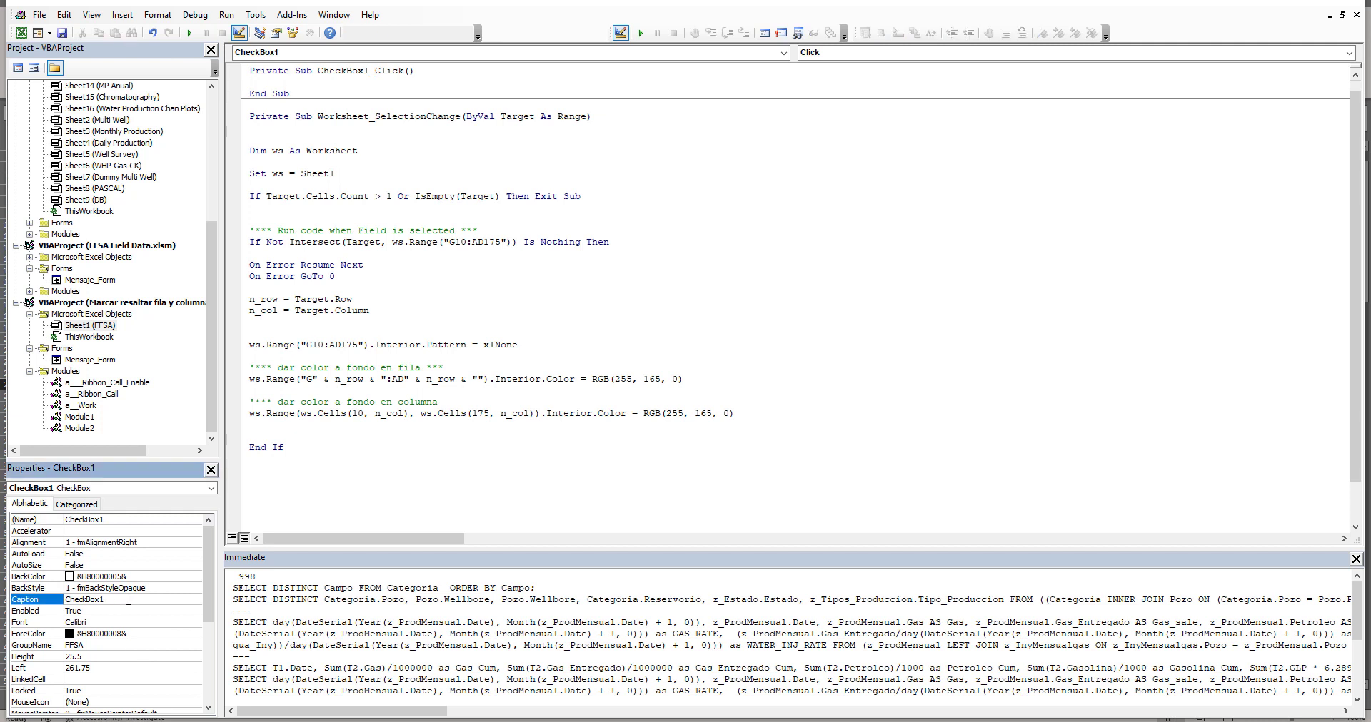
{"action": "type", "text": "Activar"}
{"action": "type", "text": "marca"}
{"action": "type", "text": "do de fila y"}
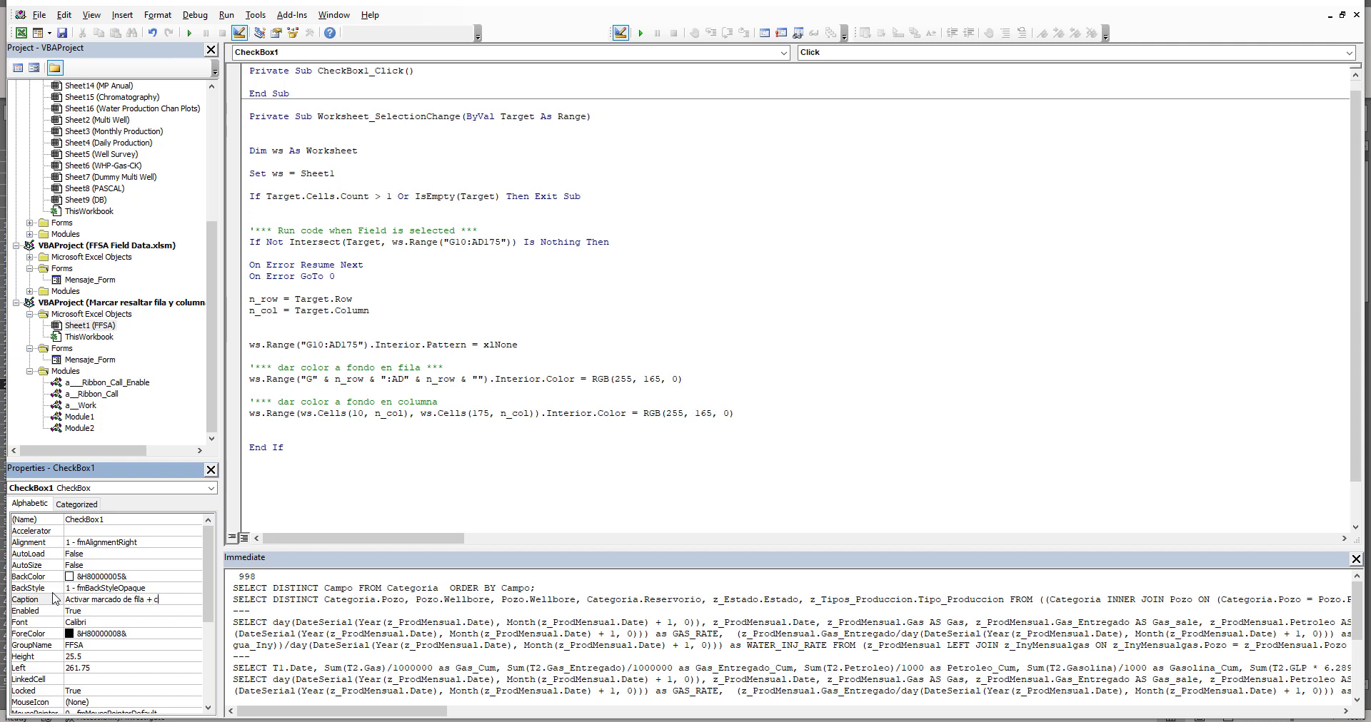
{"action": "type", "text": "lumna"}
{"action": "left_click", "coordinate": [333, 83]}
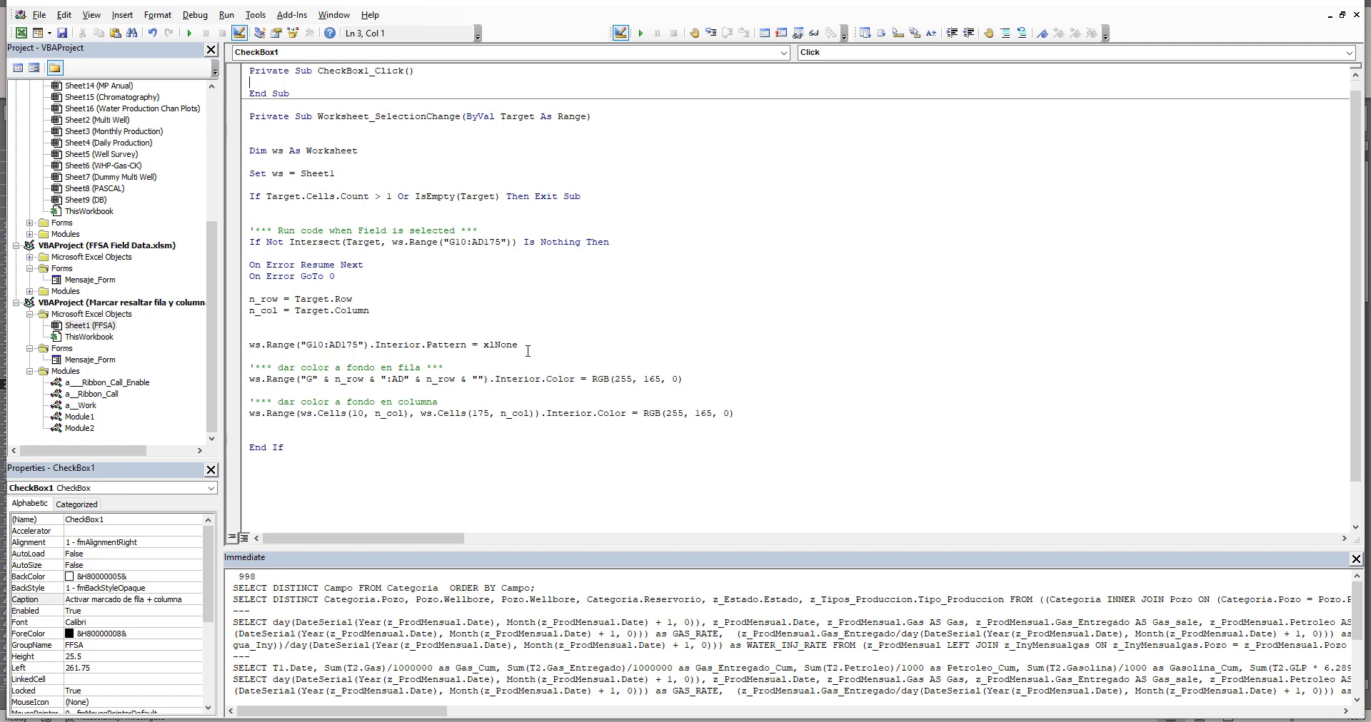
Add the line Sheet1.CheckBox1.Value = True above the pattern-clearing line
{"action": "left_click_drag", "start_coordinate": [525, 345], "coordinate": [249, 344]}
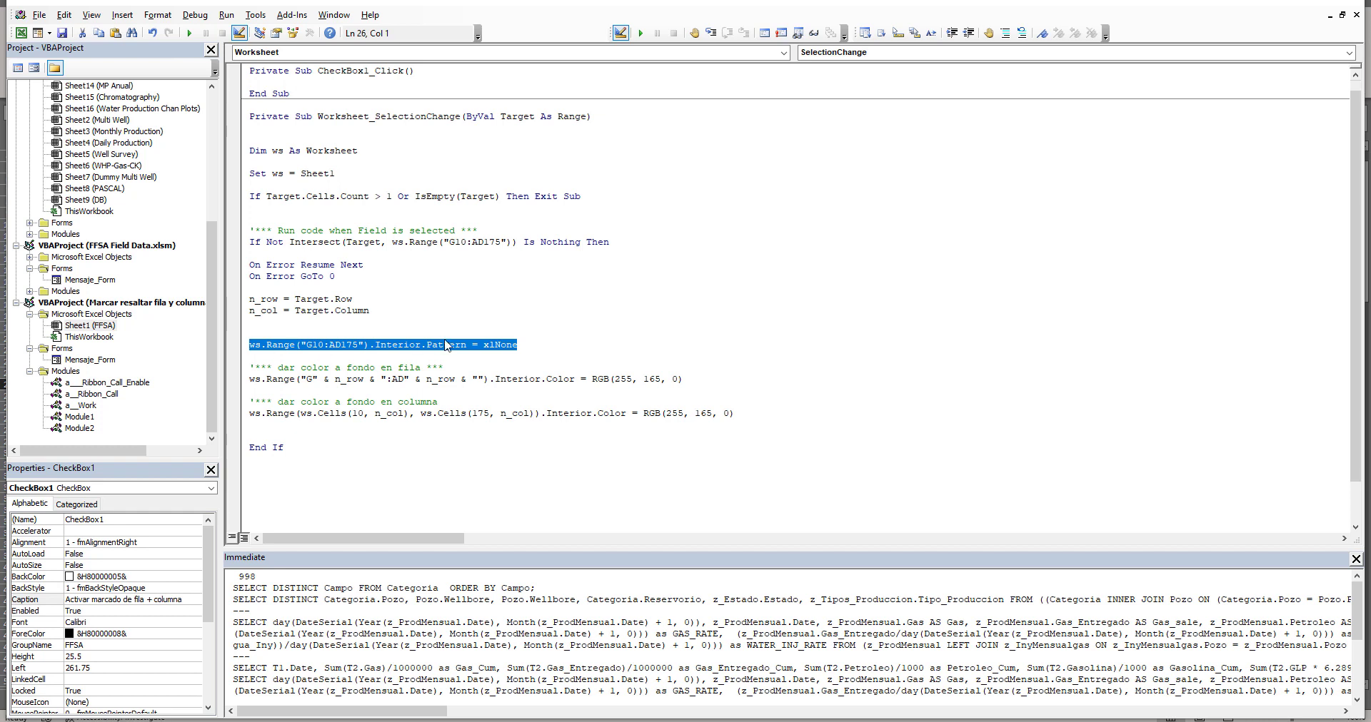
{"action": "left_click", "coordinate": [350, 332]}
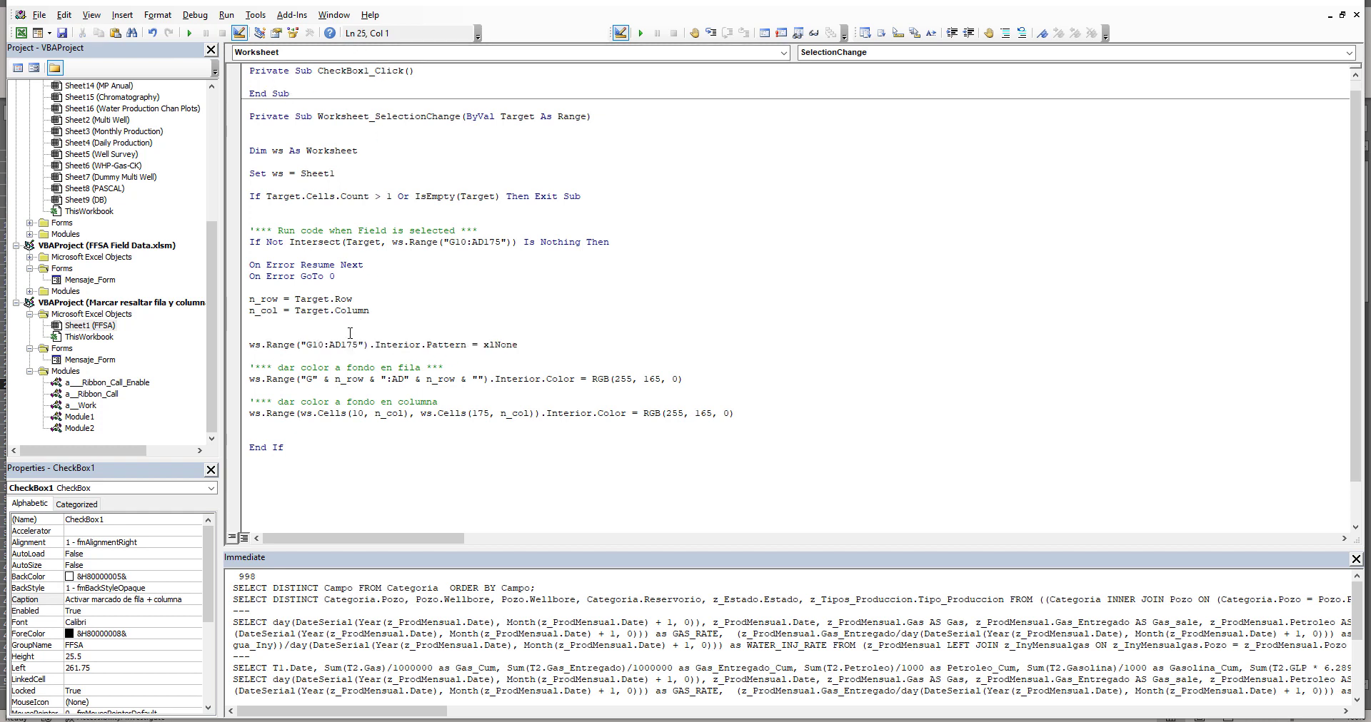
{"action": "type", "text": "sheet1."}
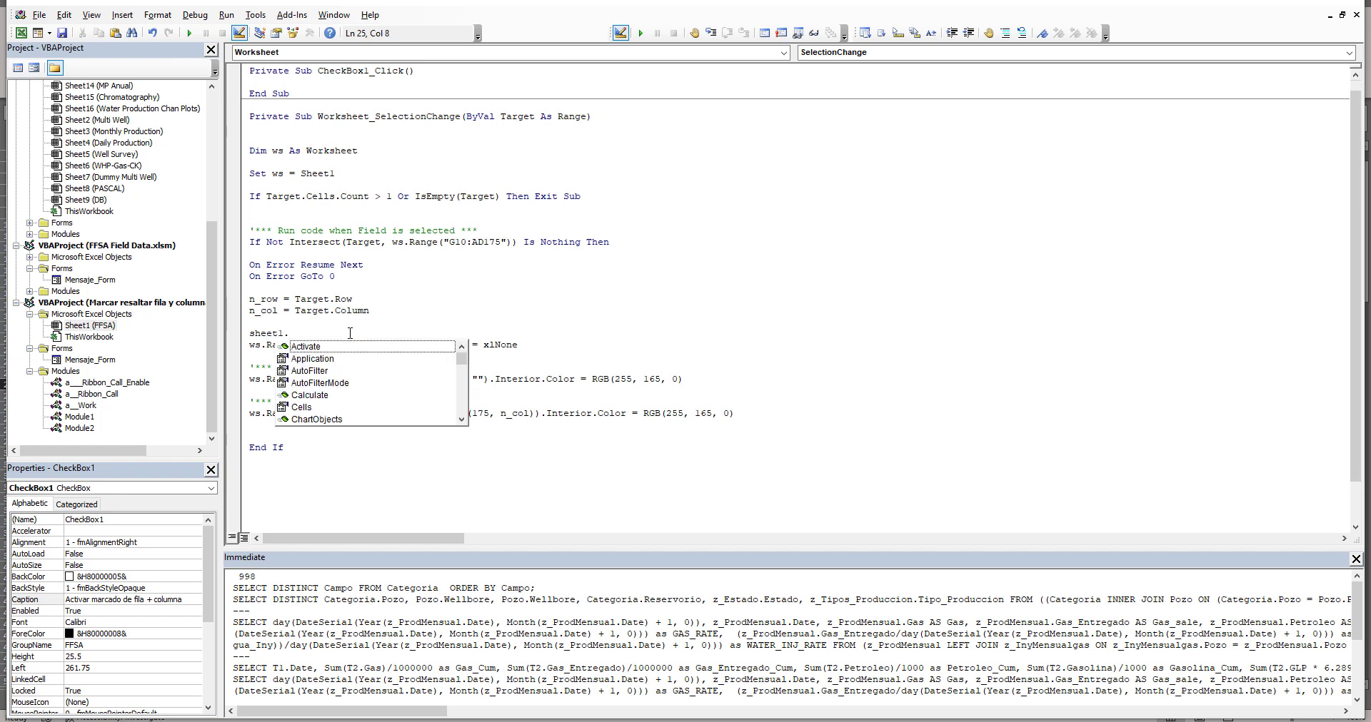
{"action": "type", "text": "ch"}
{"action": "key", "text": "Down"}
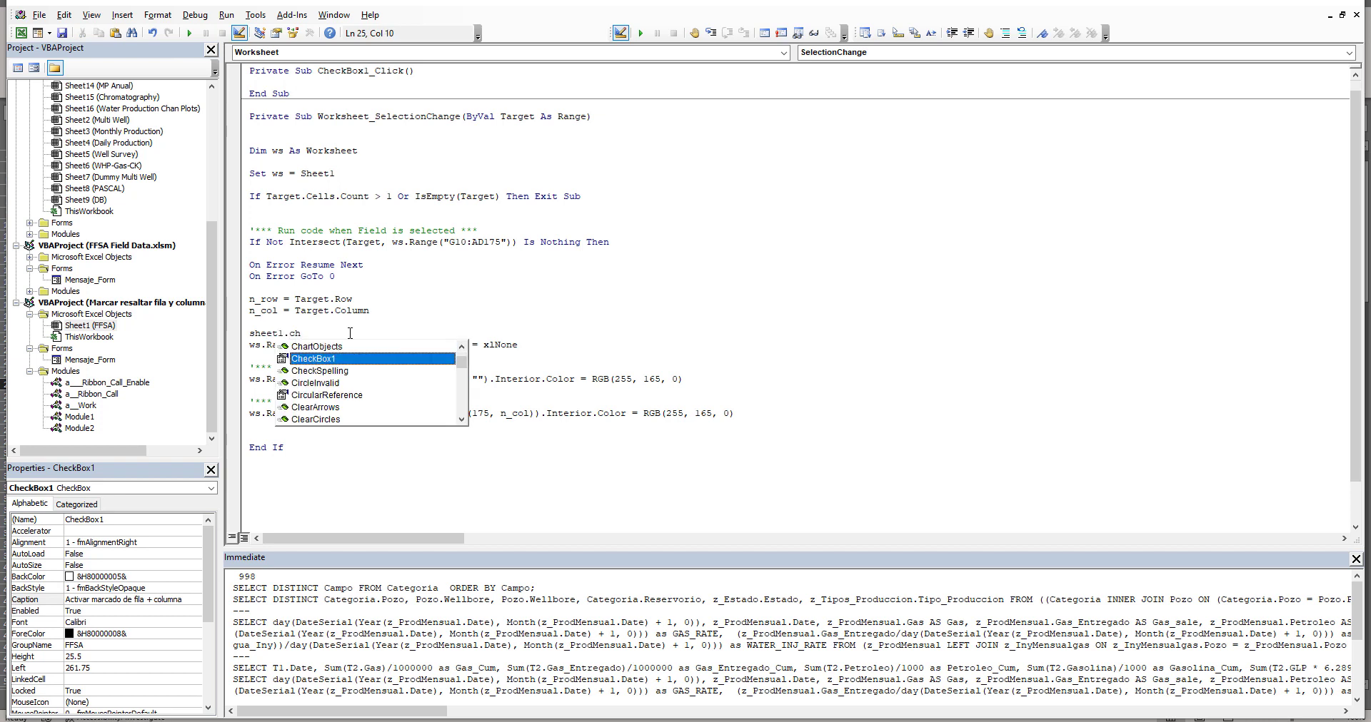
{"action": "key", "text": "Tab"}
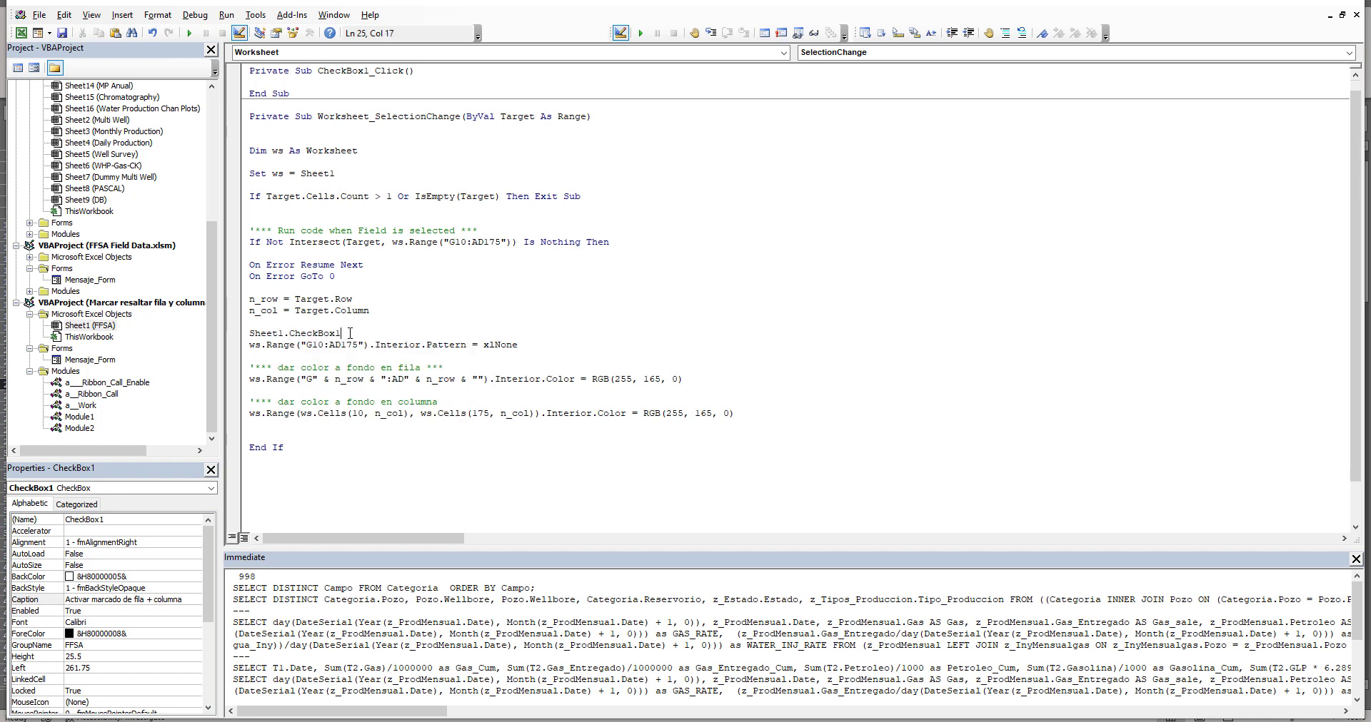
{"action": "type", "text": ".va"}
{"action": "type", "text": "  tru"}
{"action": "key", "text": "Return"}
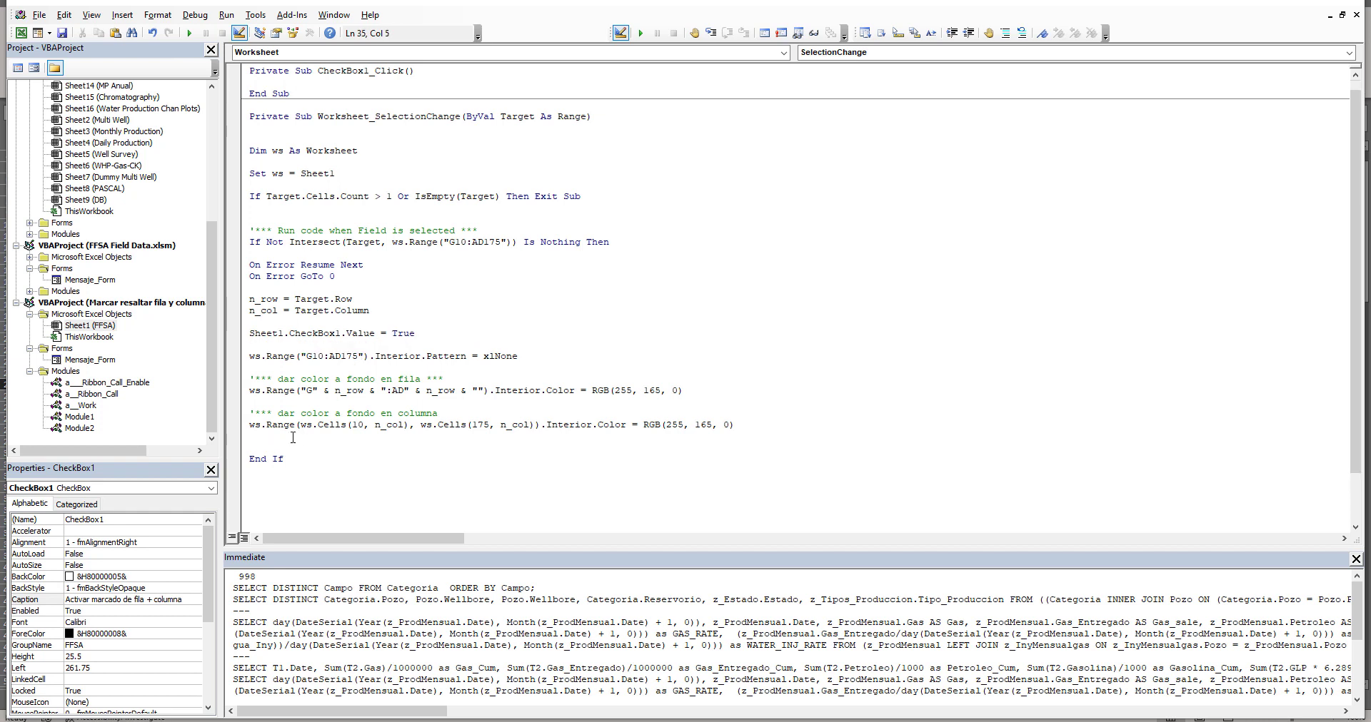
Add Else and End If lines, and paste the xlNone clearing line into the Else branch
{"action": "type", "text": "endif"}
{"action": "key", "text": "Return"}
{"action": "type", "text": "Else"}
{"action": "key", "text": "Return"}
{"action": "key", "text": "Return"}
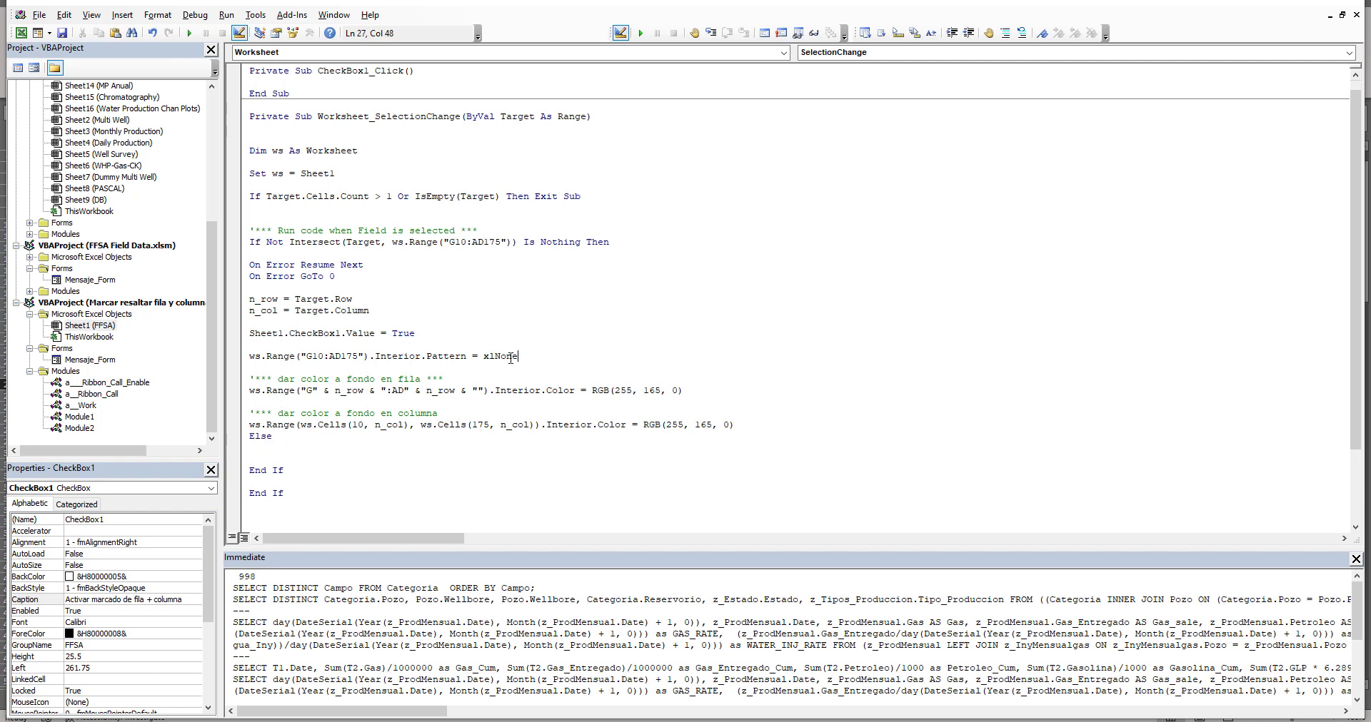
{"action": "left_click_drag", "start_coordinate": [518, 356], "coordinate": [249, 356]}
{"action": "key", "text": "ctrl+c"}
{"action": "left_click", "coordinate": [261, 483]}
{"action": "key", "text": "ctrl+v"}
{"action": "left_click", "coordinate": [297, 425]}
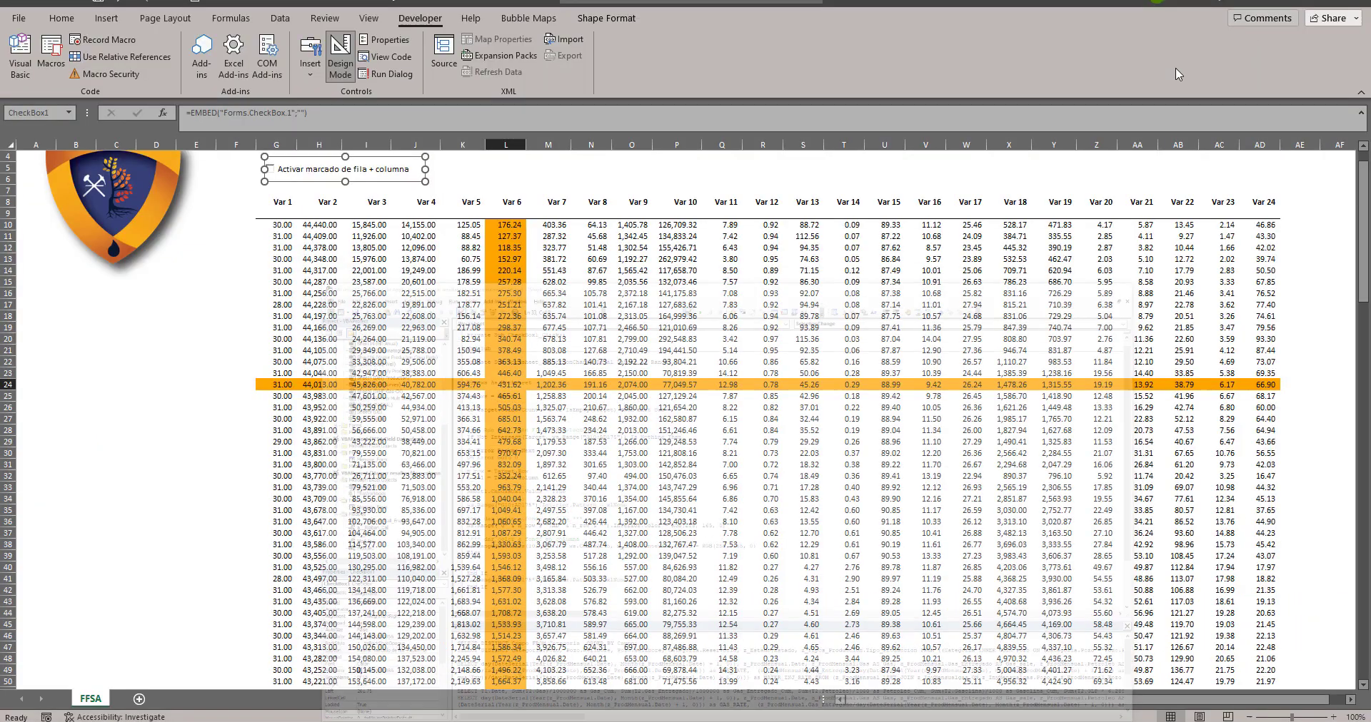
Leave design mode and test a cell, dismissing the compile error and resetting the macro
{"action": "left_click", "coordinate": [1288, 3]}
{"action": "left_click", "coordinate": [343, 64]}
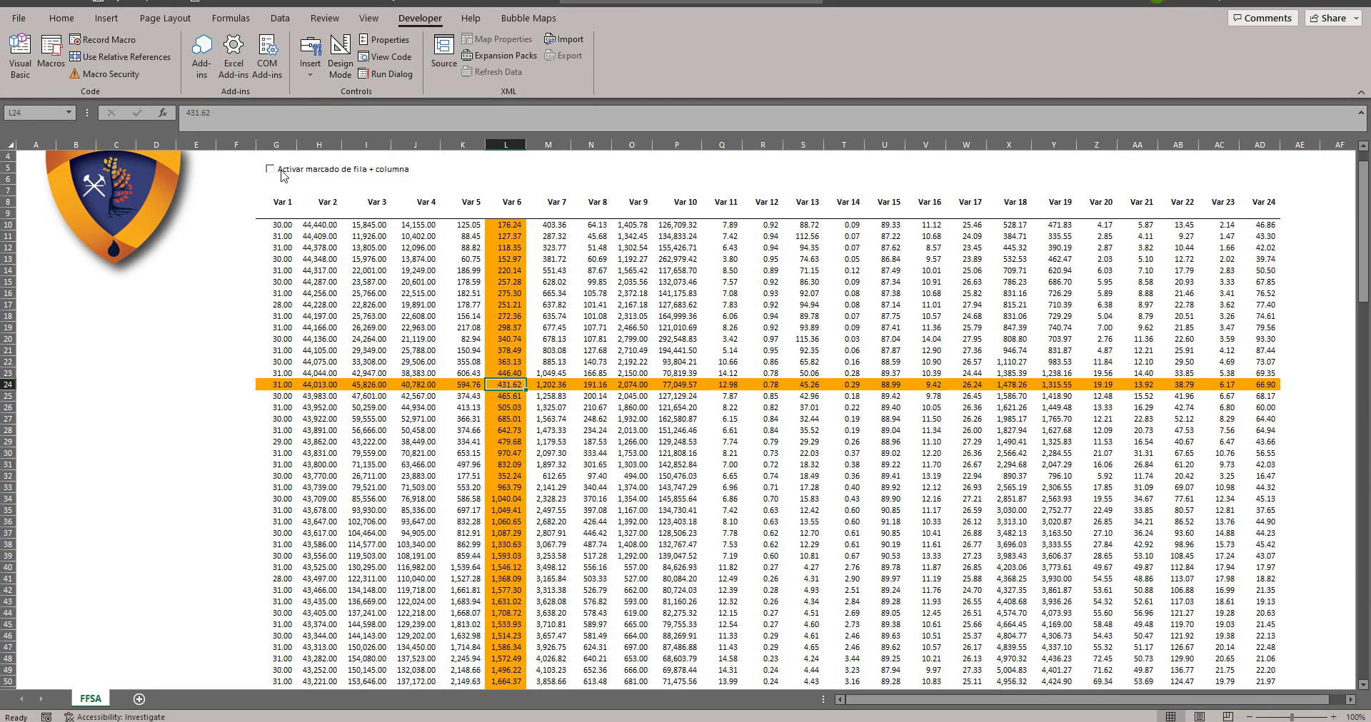
{"action": "left_click", "coordinate": [346, 302]}
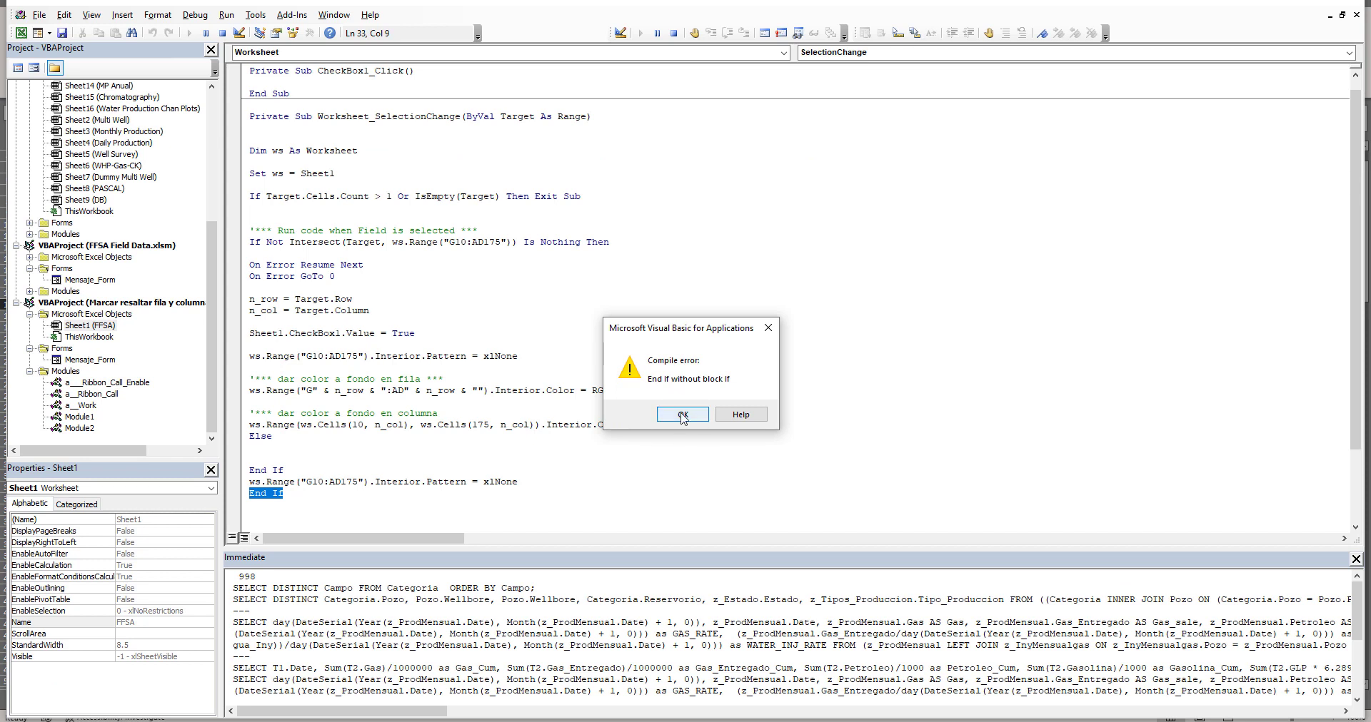
{"action": "left_click", "coordinate": [681, 416]}
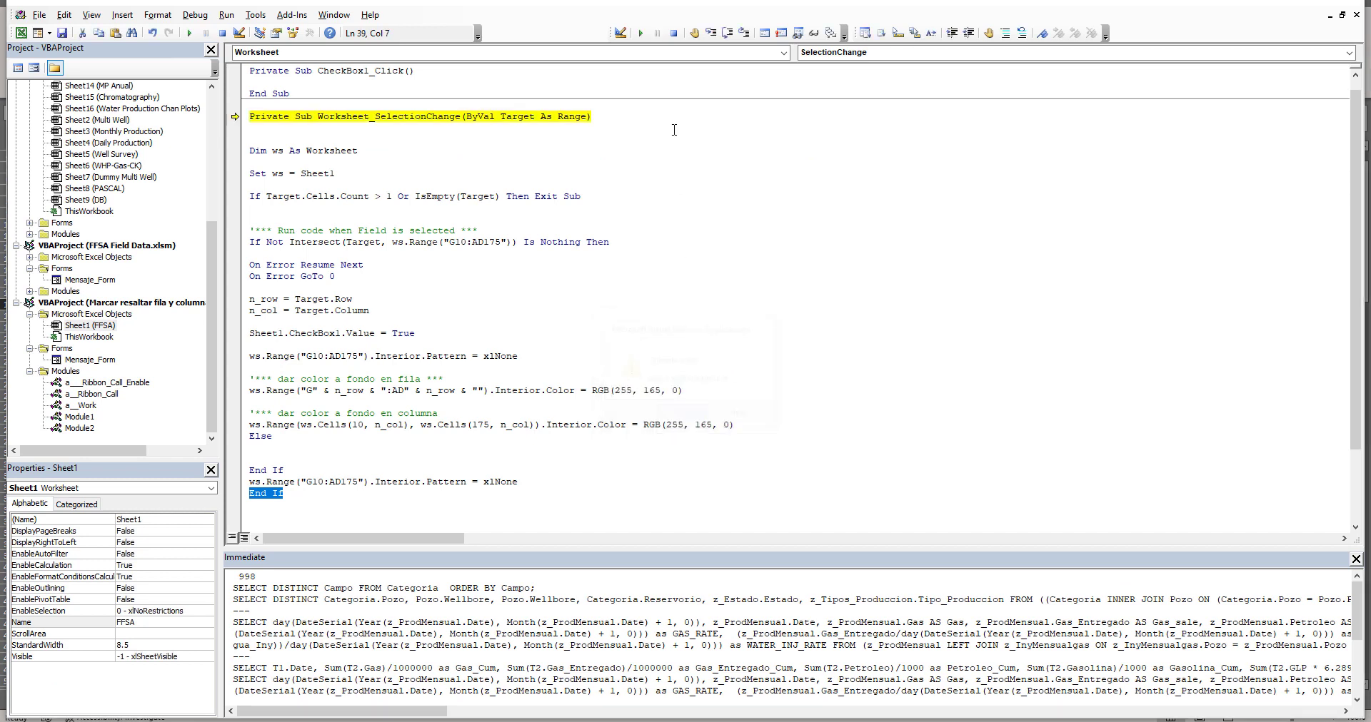
{"action": "left_click", "coordinate": [673, 33]}
{"action": "scroll", "coordinate": [318, 330], "scroll_direction": "down", "scroll_amount": 1}
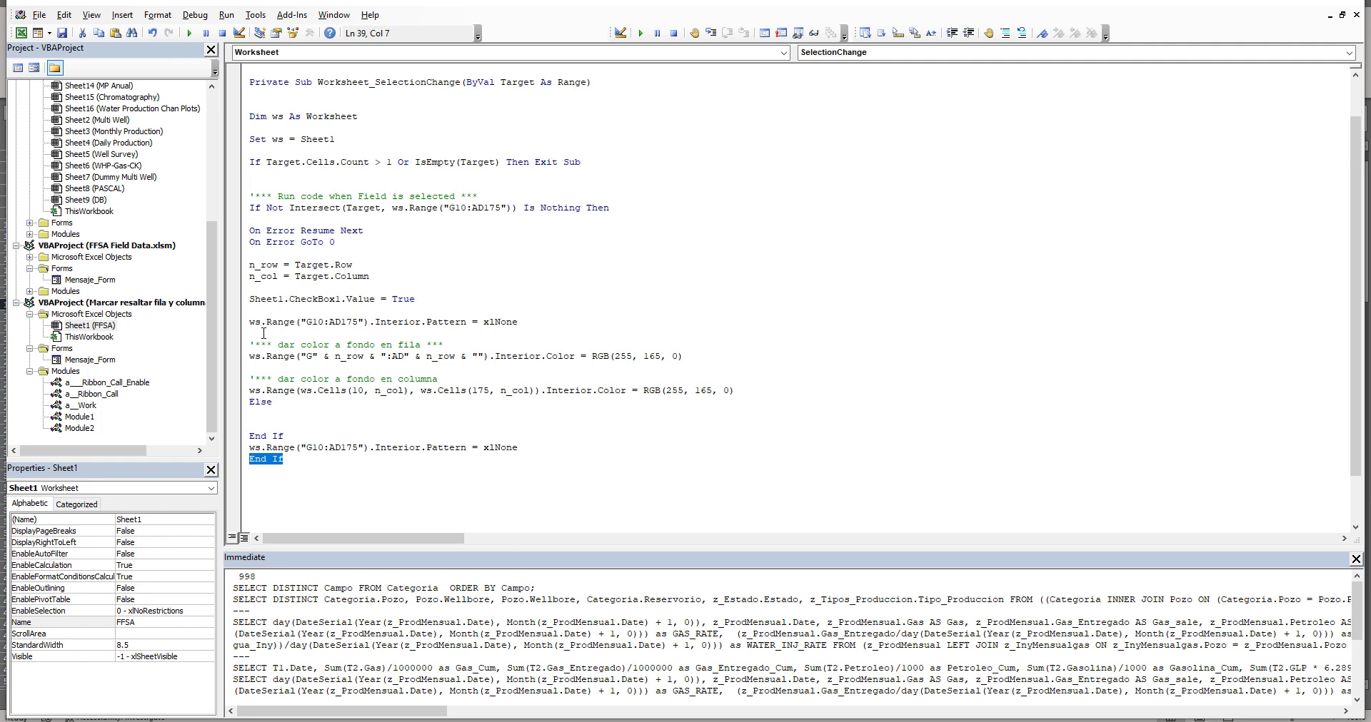
Turn the checkbox line into If Sheet1.CheckBox1.Value = True Then
{"action": "left_click", "coordinate": [247, 299]}
{"action": "type", "text": "if"}
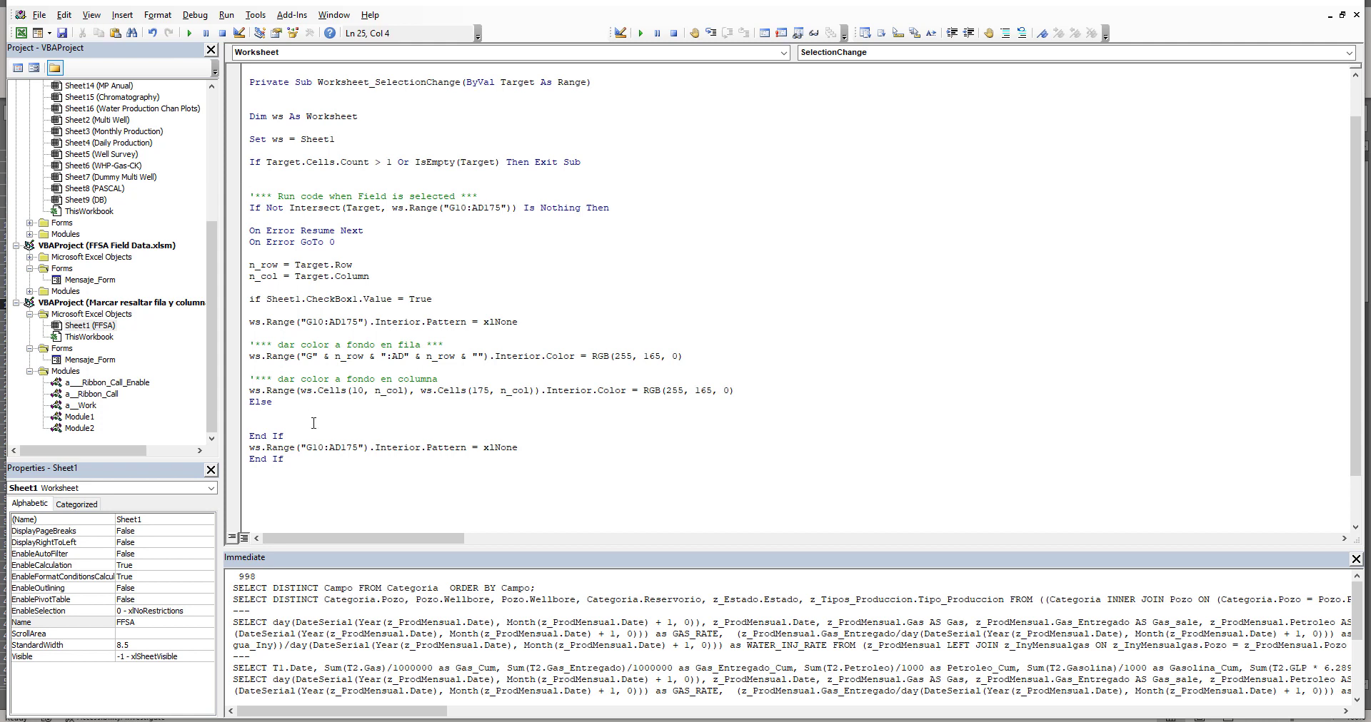
{"action": "left_click", "coordinate": [459, 289]}
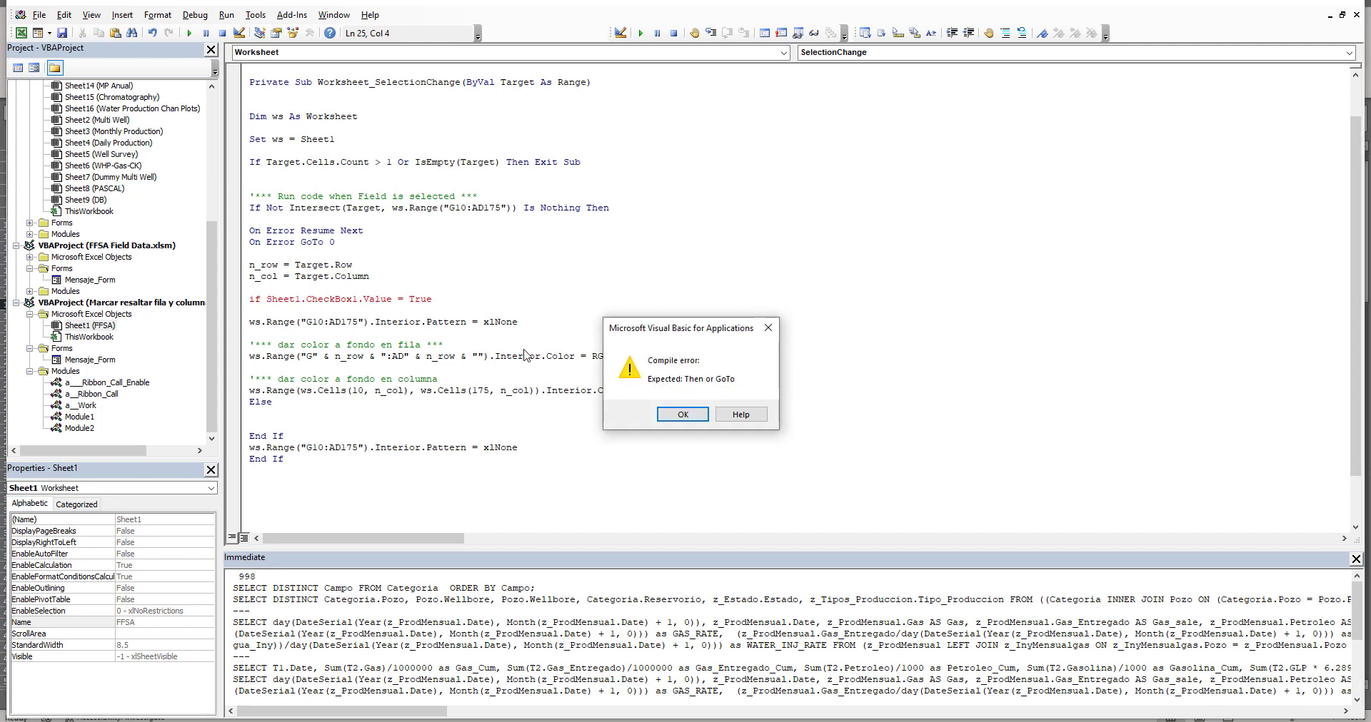
{"action": "left_click", "coordinate": [682, 414]}
{"action": "type", "text": "hen"}
{"action": "key", "text": "Return"}
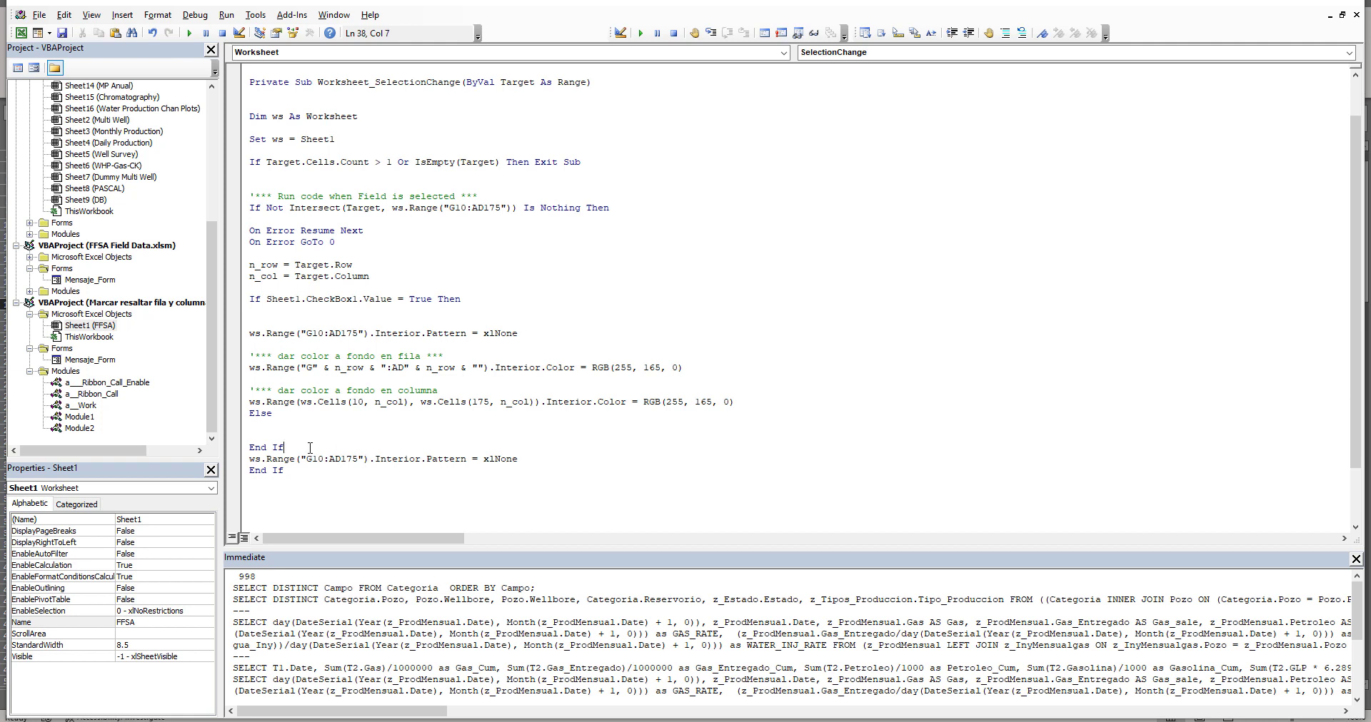
{"action": "key", "text": "Return"}
Indent the checkbox If…End If block one level and return to the worksheet
{"action": "left_click_drag", "start_coordinate": [310, 447], "coordinate": [238, 294]}
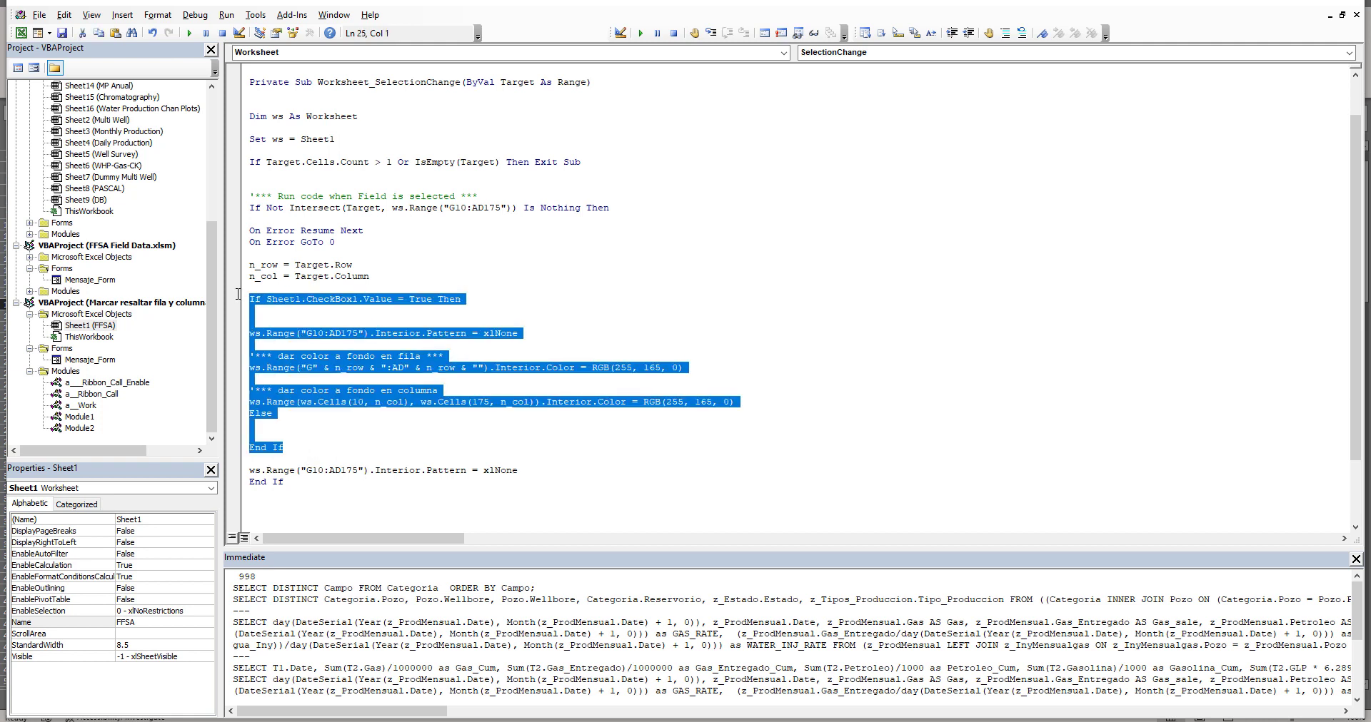
{"action": "key", "text": "Tab"}
{"action": "left_click", "coordinate": [284, 276]}
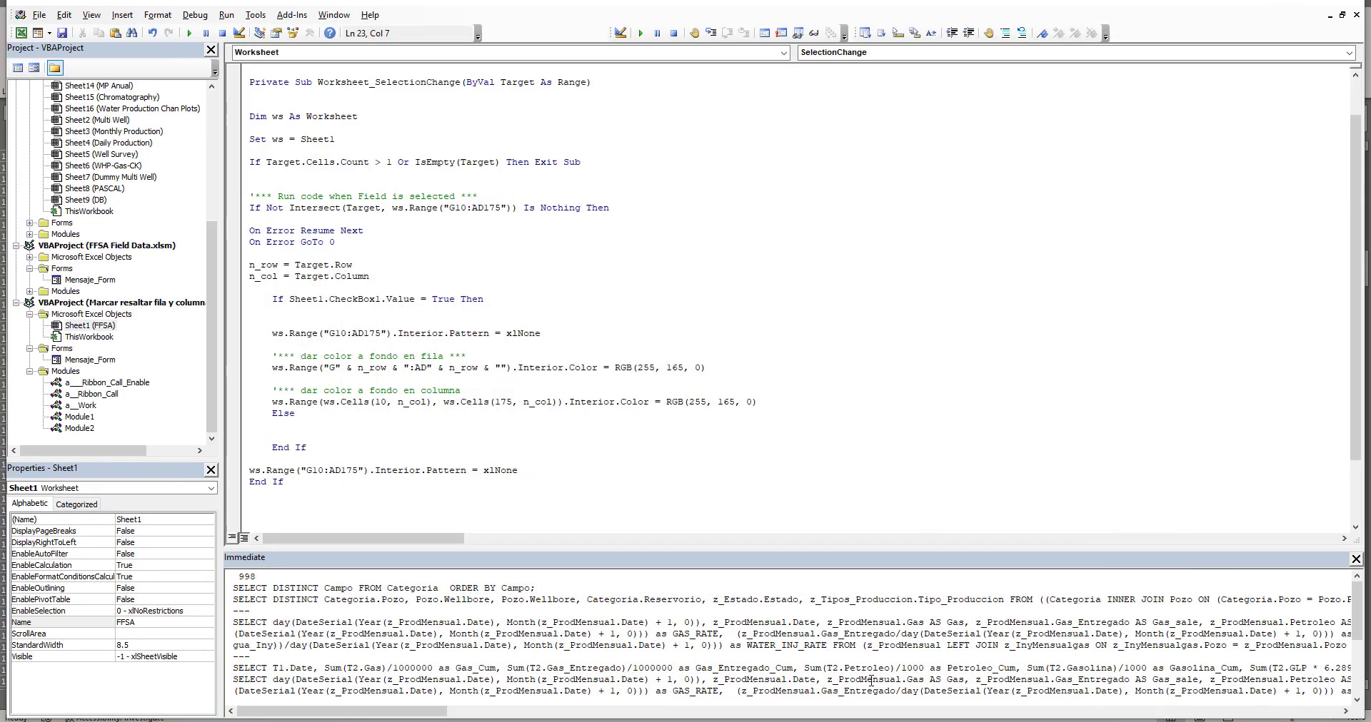
{"action": "left_click", "coordinate": [1078, 657]}
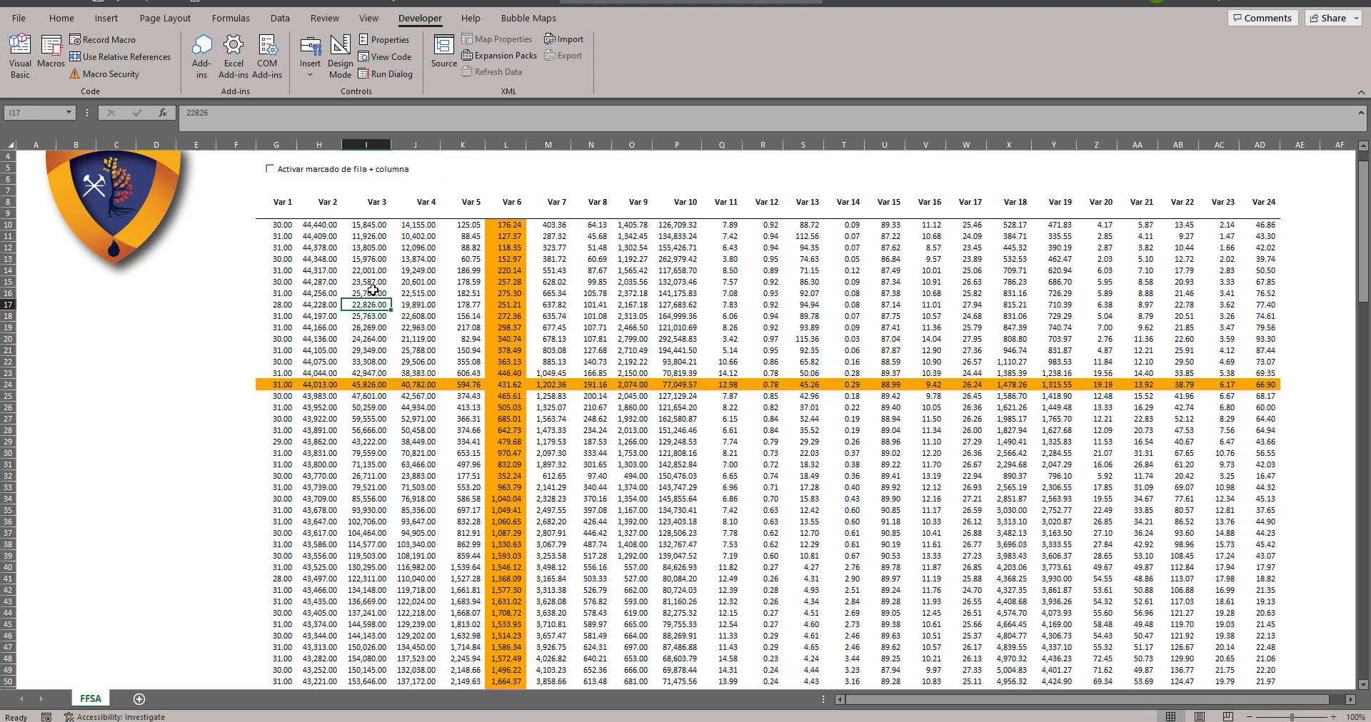
With the checkbox unticked, select several cells such as Y28 and K24 to test the highlight
{"action": "left_click", "coordinate": [383, 261]}
{"action": "left_click", "coordinate": [426, 327]}
{"action": "left_click", "coordinate": [505, 396]}
{"action": "left_click", "coordinate": [609, 423]}
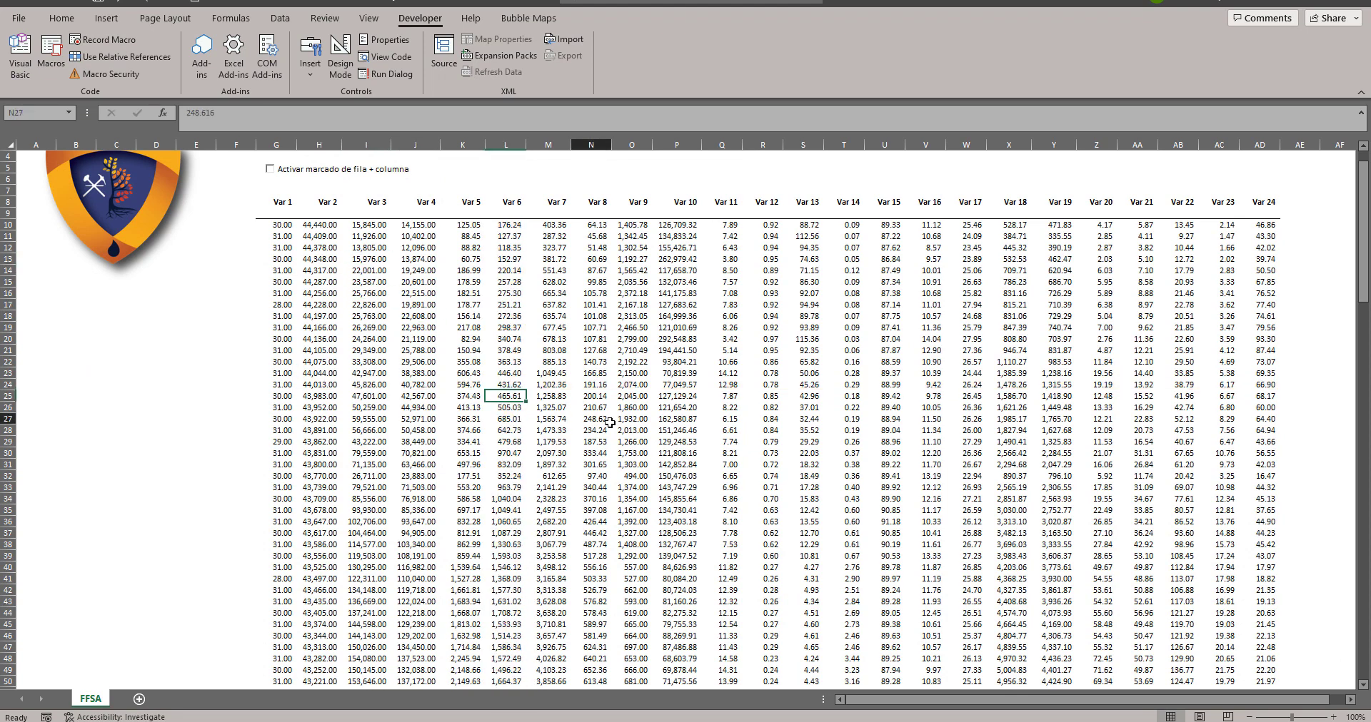
{"action": "left_click", "coordinate": [775, 457]}
{"action": "left_click", "coordinate": [1054, 430]}
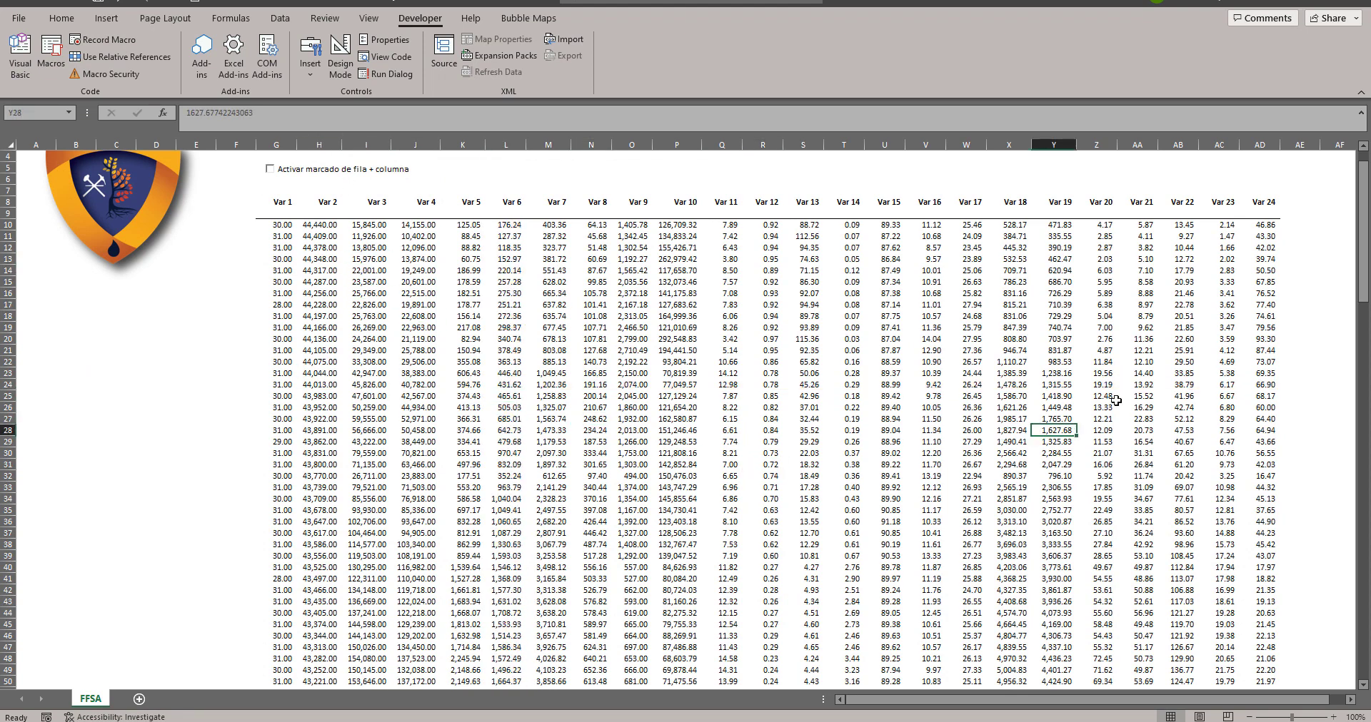
{"action": "left_click", "coordinate": [1150, 315]}
{"action": "left_click", "coordinate": [592, 328]}
{"action": "left_click", "coordinate": [463, 385]}
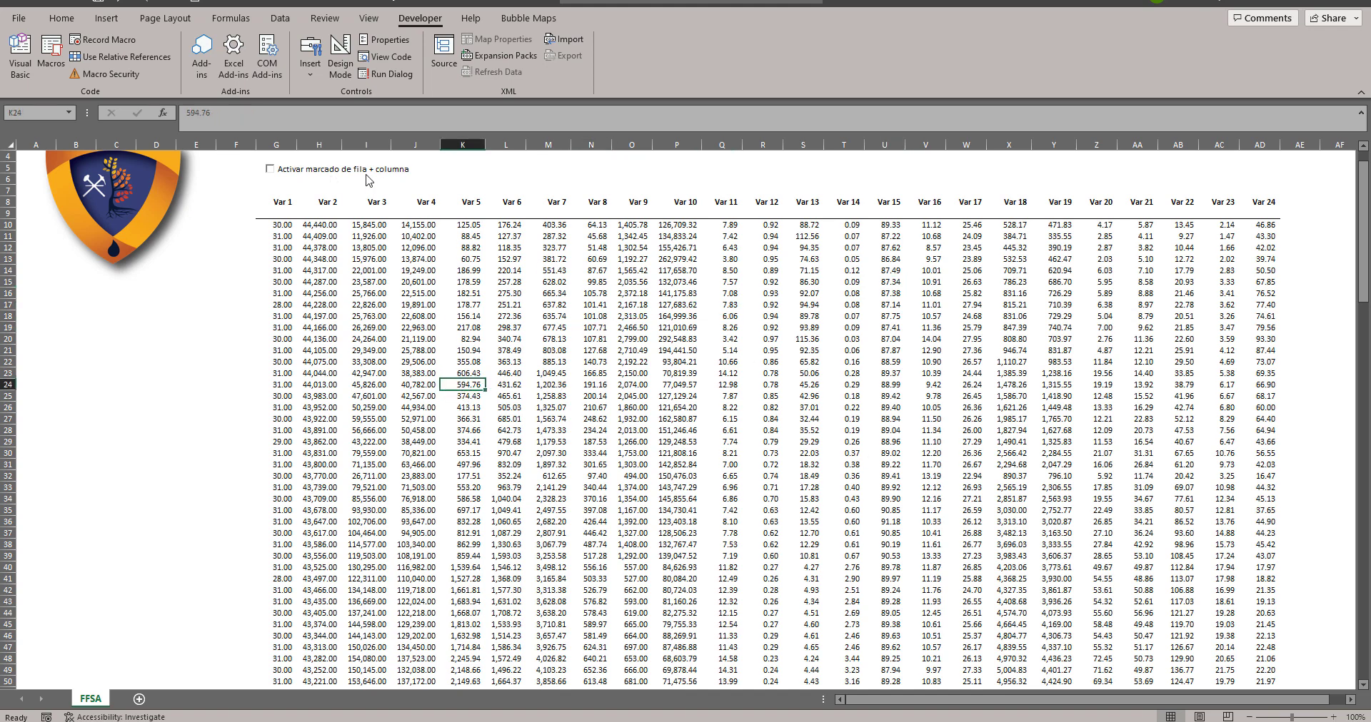
Tick 'Activar marcado de fila + columna' and test cells like P28, V35, R16 and L35, then return to the VBA editor
{"action": "left_click", "coordinate": [361, 172]}
{"action": "left_click", "coordinate": [677, 430]}
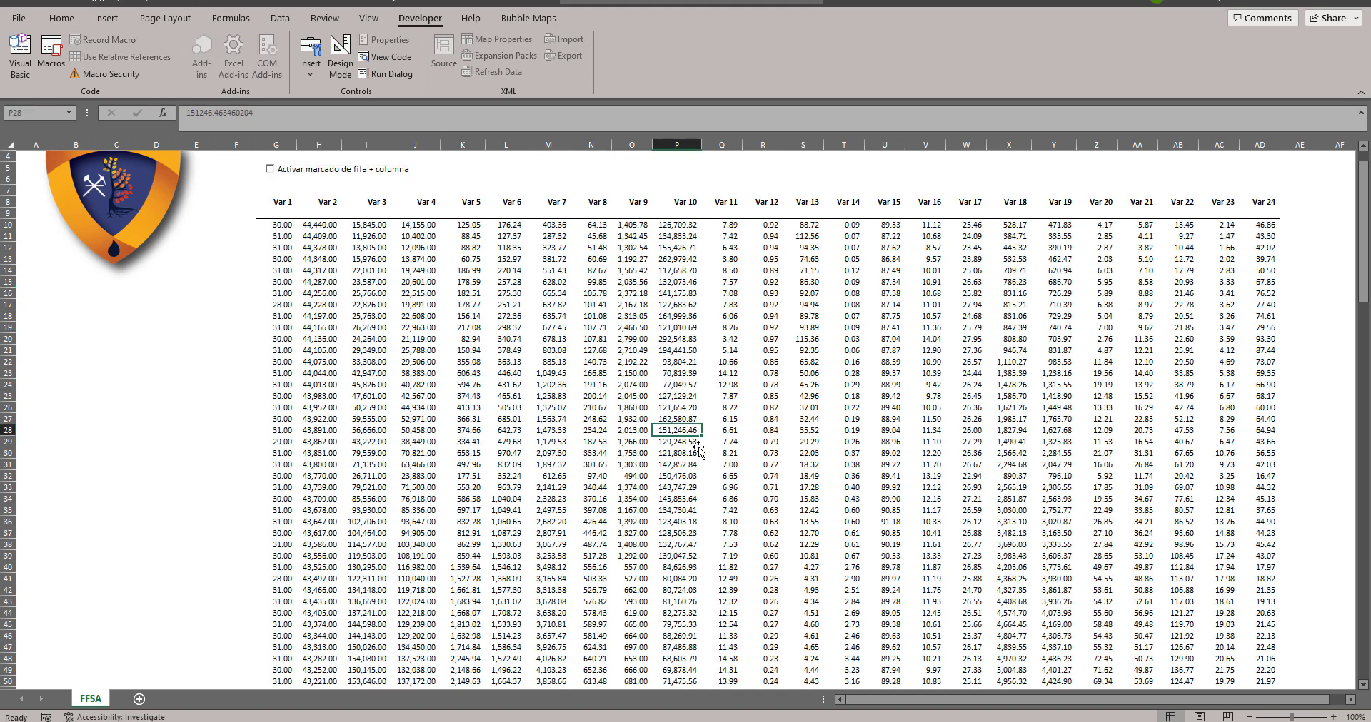
{"action": "left_click", "coordinate": [896, 443]}
{"action": "left_click", "coordinate": [932, 465]}
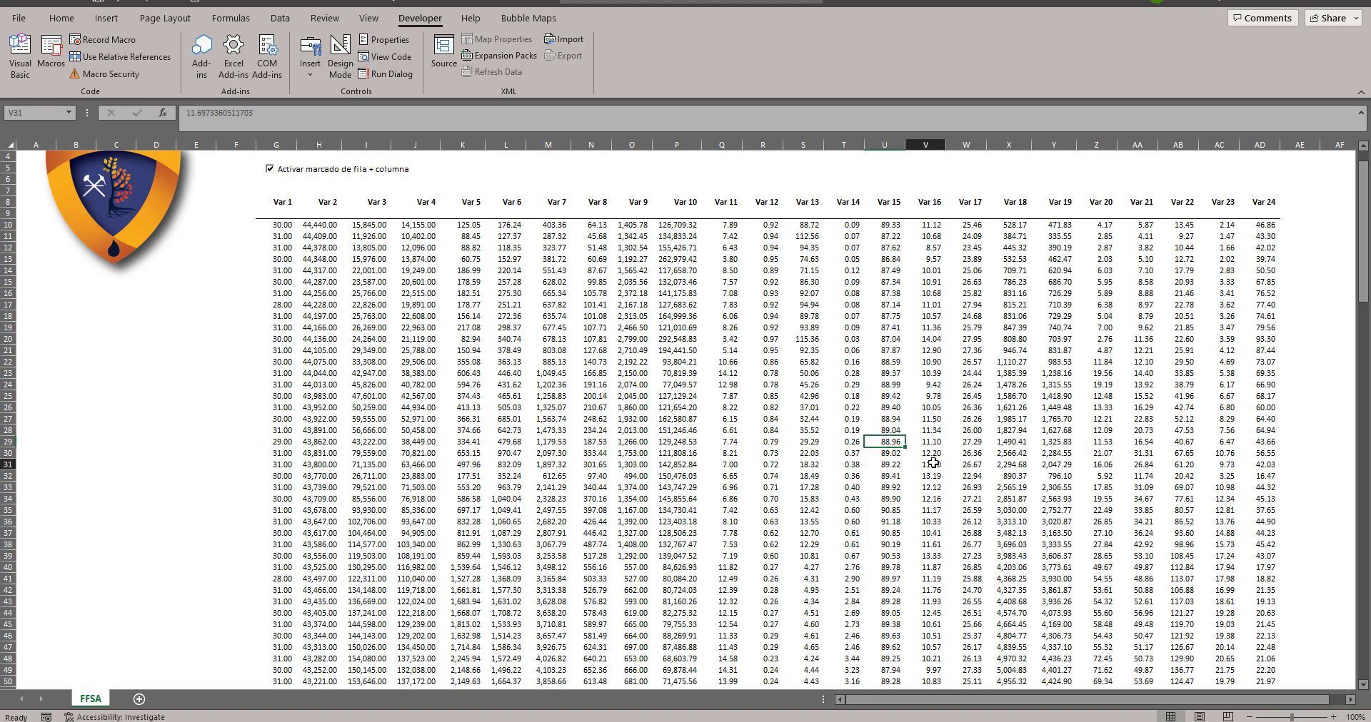
{"action": "left_click", "coordinate": [926, 509]}
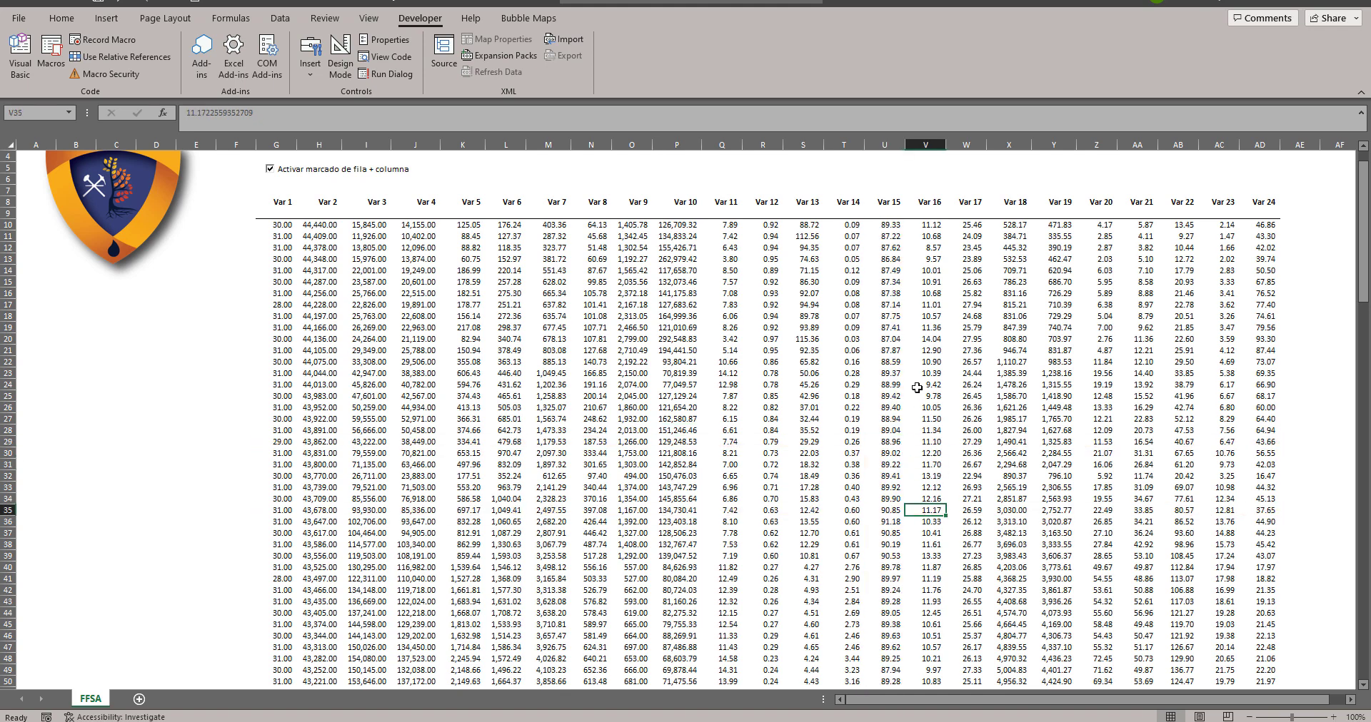
{"action": "left_click", "coordinate": [926, 362]}
{"action": "left_click", "coordinate": [926, 304]}
{"action": "left_click", "coordinate": [747, 294]}
{"action": "left_click", "coordinate": [591, 328]}
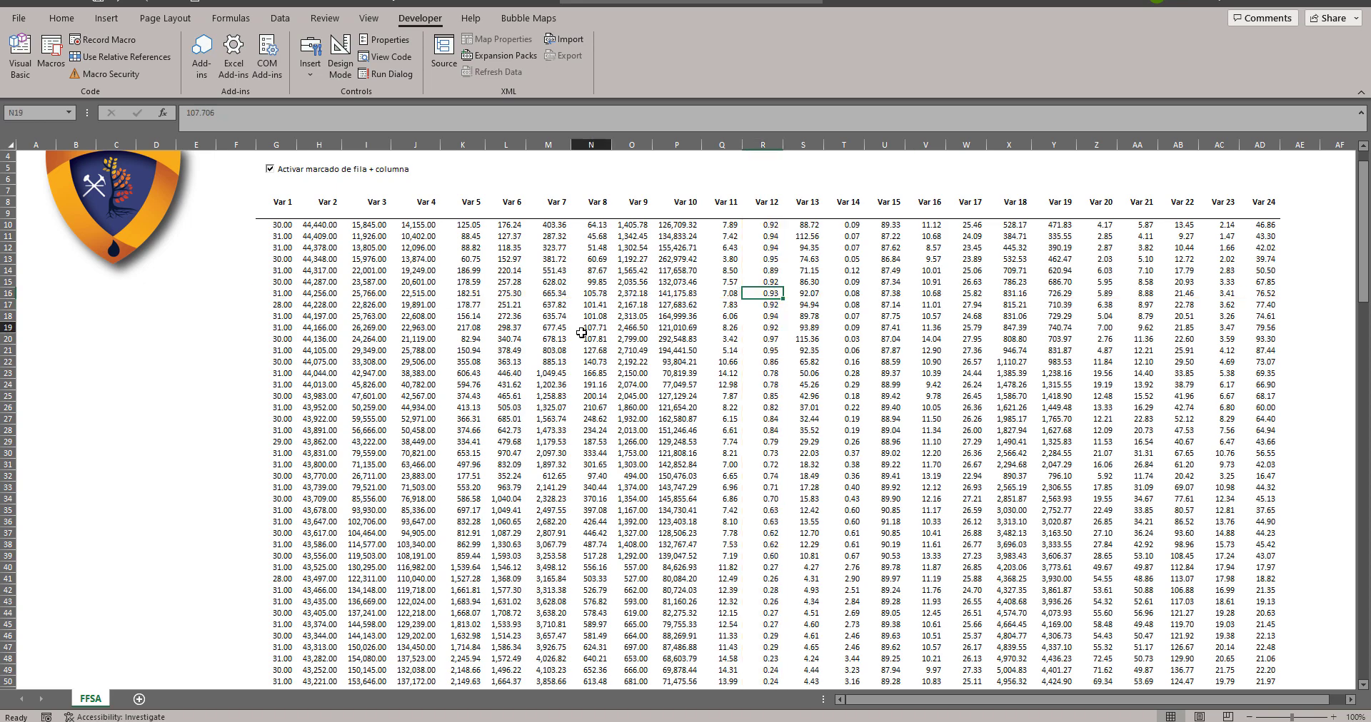
{"action": "left_click", "coordinate": [548, 431]}
{"action": "left_click", "coordinate": [510, 510]}
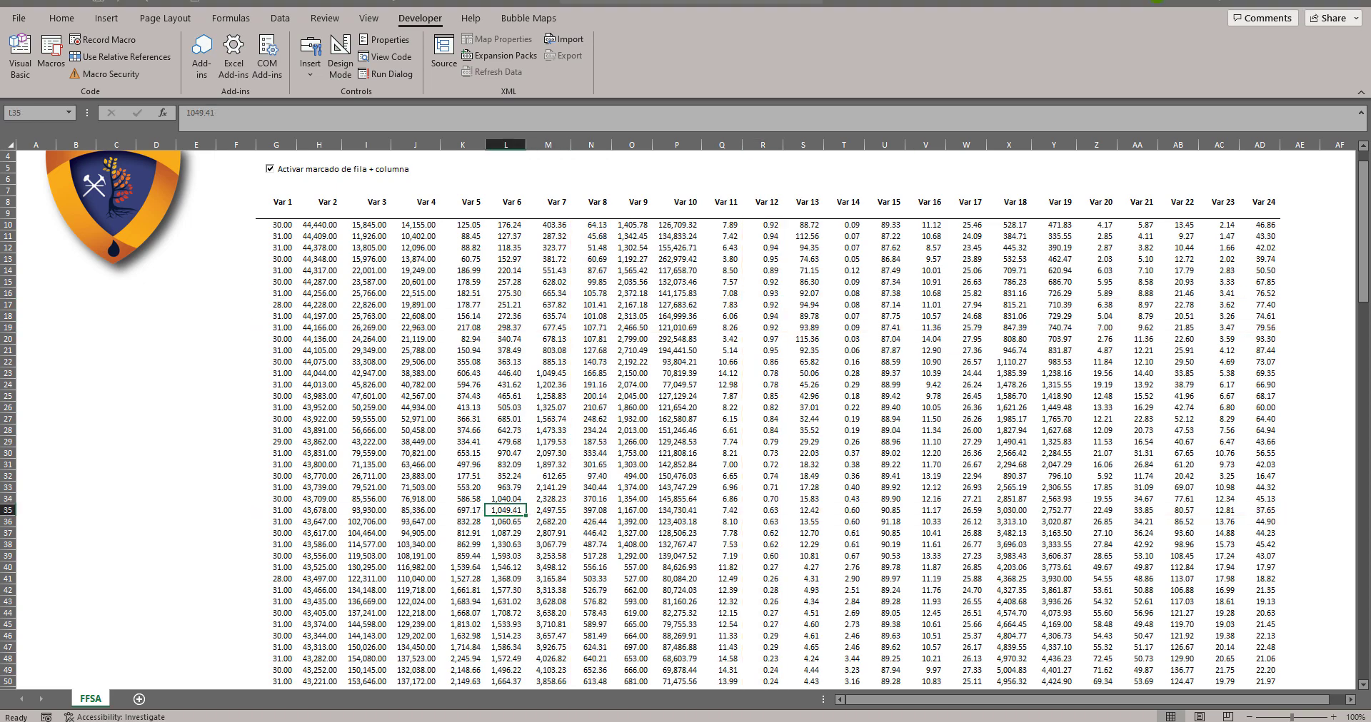
{"action": "left_click", "coordinate": [788, 719]}
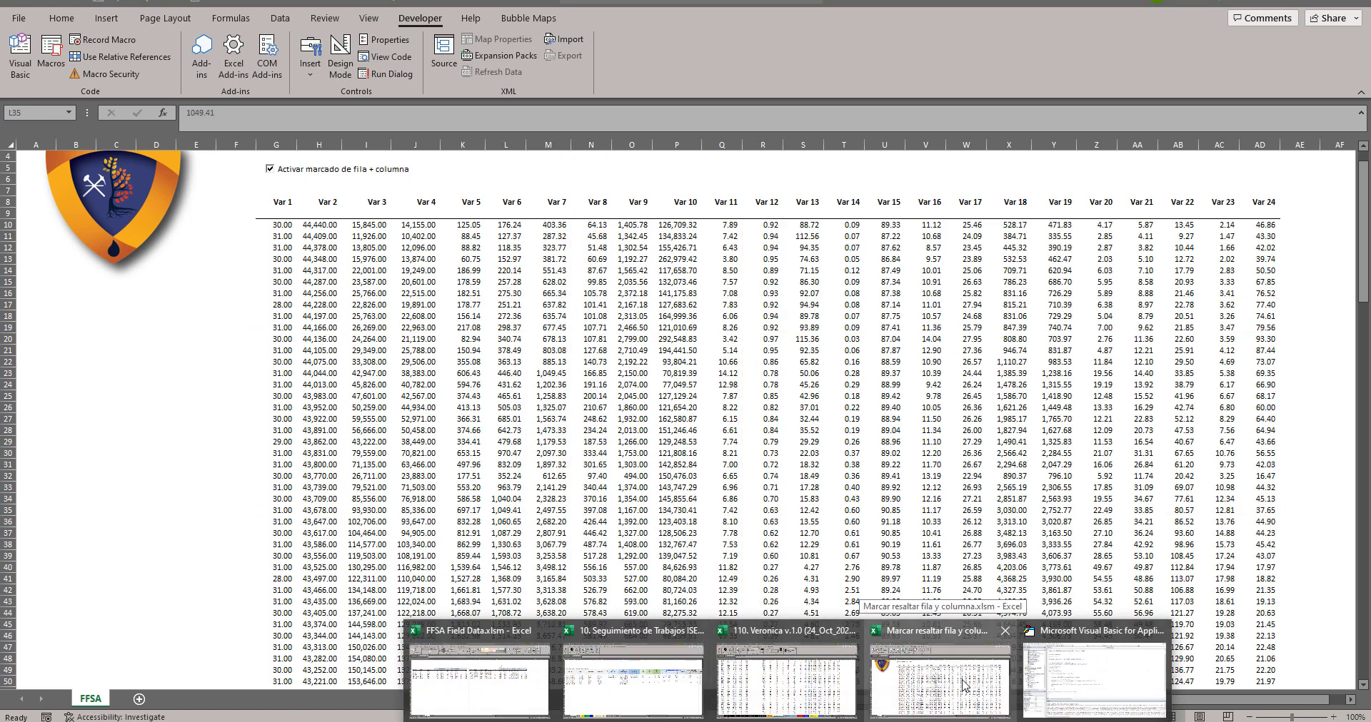
{"action": "left_click", "coordinate": [1048, 684]}
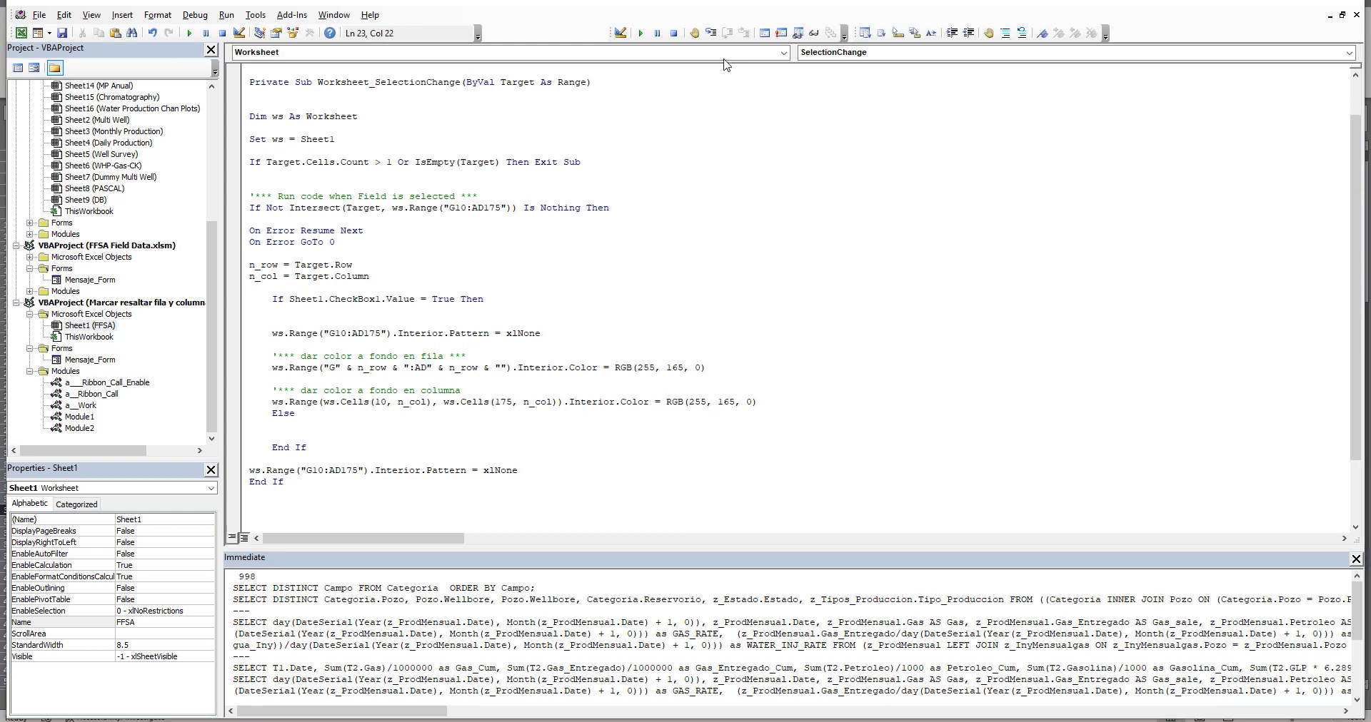
Break on n_col = Target.Column, trigger it from a worksheet cell, and step to the CheckBox1 If line
{"action": "left_click", "coordinate": [694, 33]}
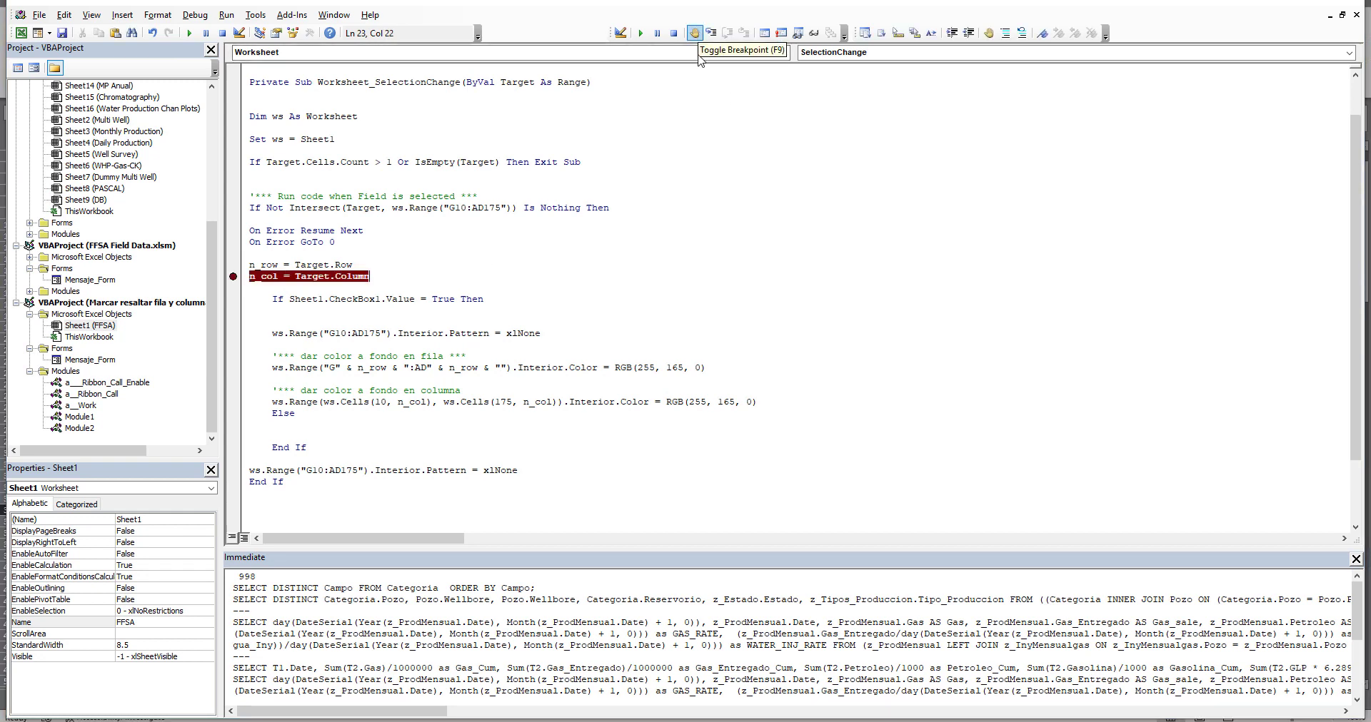
{"action": "left_click", "coordinate": [1276, 2]}
{"action": "left_click", "coordinate": [620, 307]}
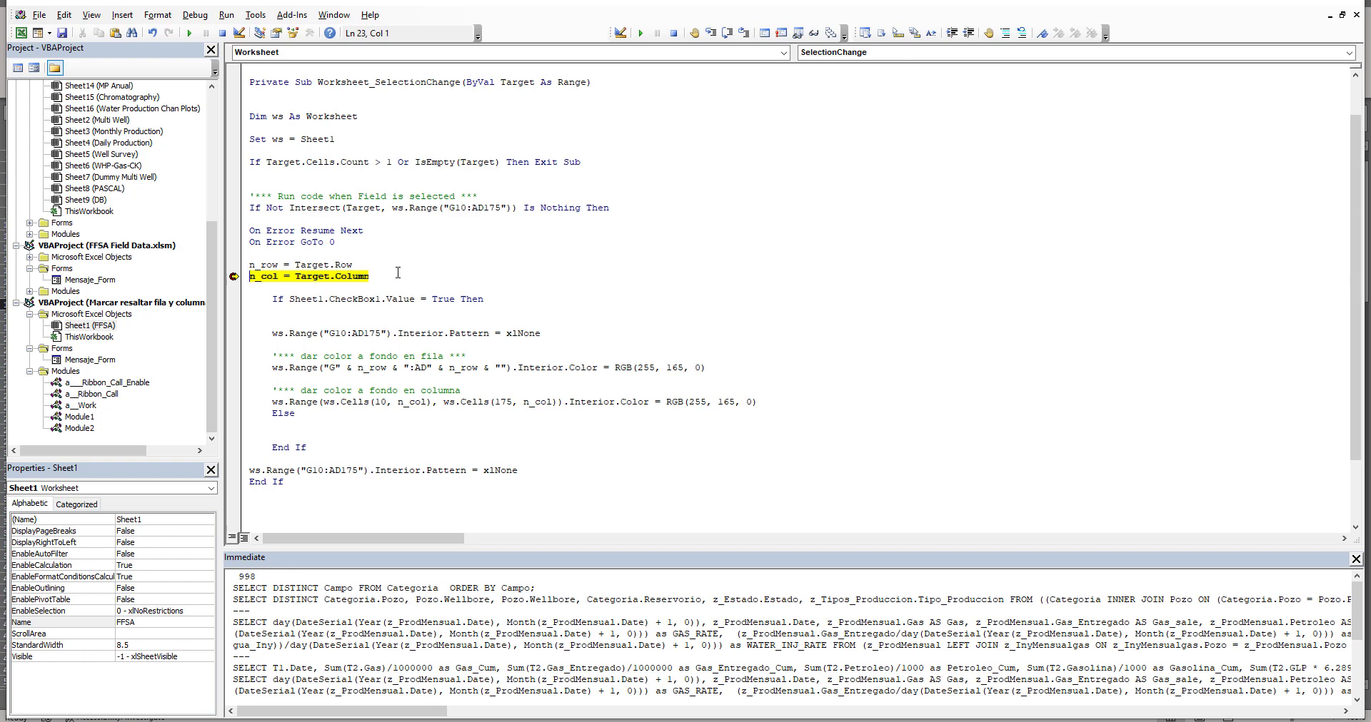
{"action": "mouse_move", "coordinate": [509, 4]}
{"action": "left_mouse_down"}
{"action": "mouse_move", "coordinate": [970, 26]}
{"action": "mouse_move", "coordinate": [919, 10]}
{"action": "left_mouse_up"}
{"action": "key", "text": "F8"}
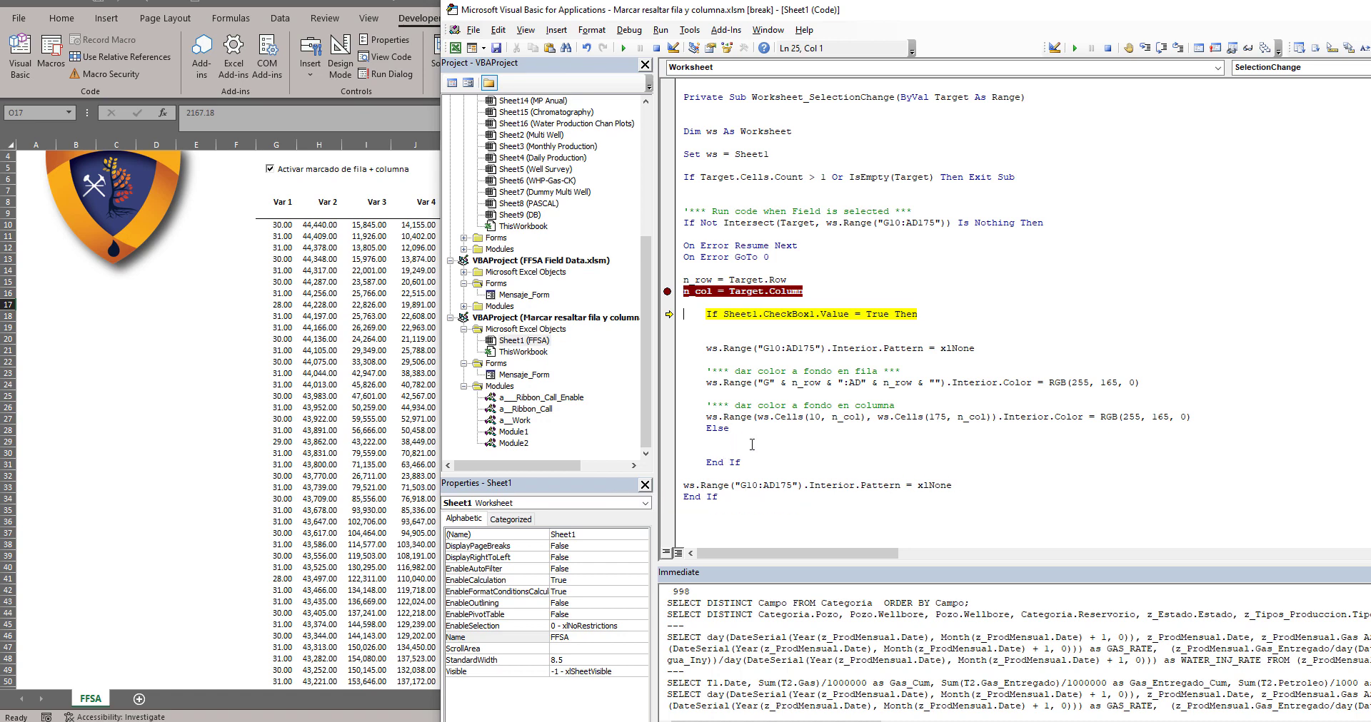
Reset the paused macro and move the Interior.Pattern = xlNone line into the Else branch
{"action": "left_click", "coordinate": [1107, 47]}
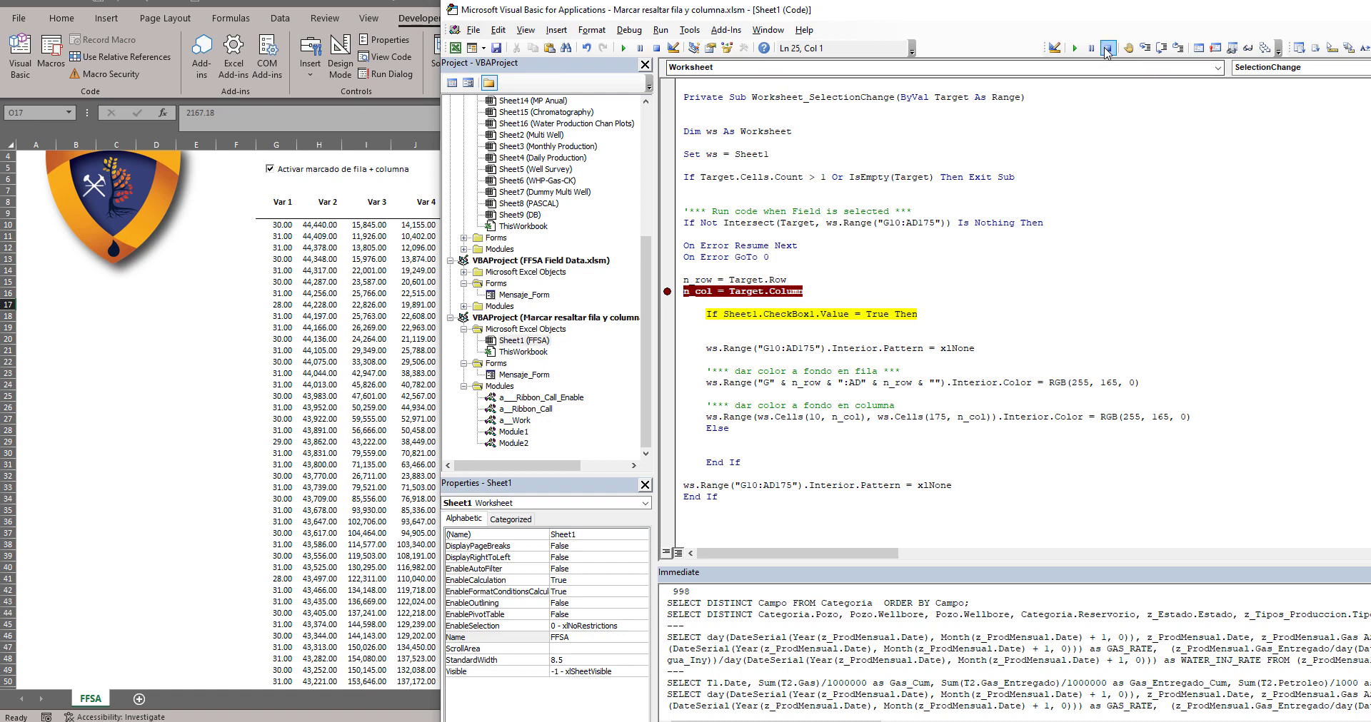
{"action": "mouse_move", "coordinate": [954, 487]}
{"action": "left_mouse_down"}
{"action": "mouse_move", "coordinate": [683, 488]}
{"action": "mouse_move", "coordinate": [706, 451]}
{"action": "left_mouse_up"}
{"action": "left_click", "coordinate": [731, 486]}
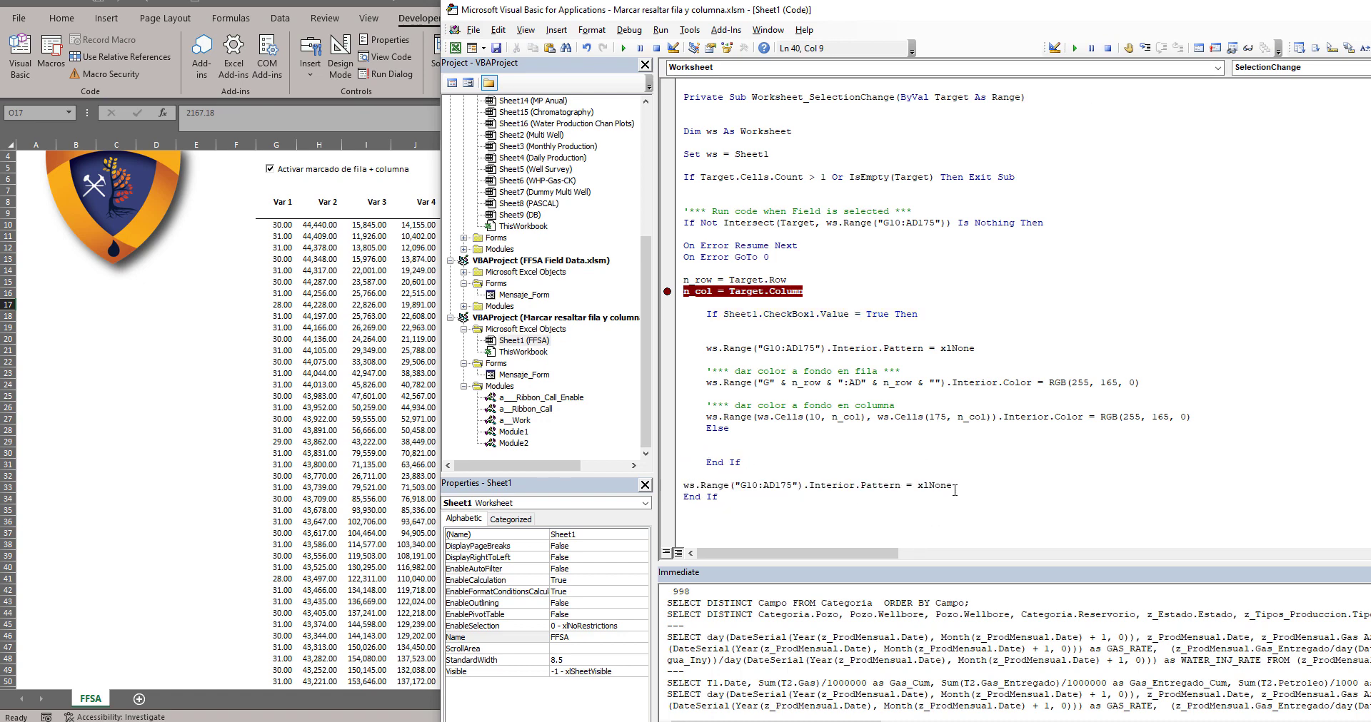
{"action": "mouse_move", "coordinate": [955, 490]}
{"action": "left_mouse_down"}
{"action": "mouse_move", "coordinate": [683, 488]}
{"action": "mouse_move", "coordinate": [707, 453]}
{"action": "left_mouse_up"}
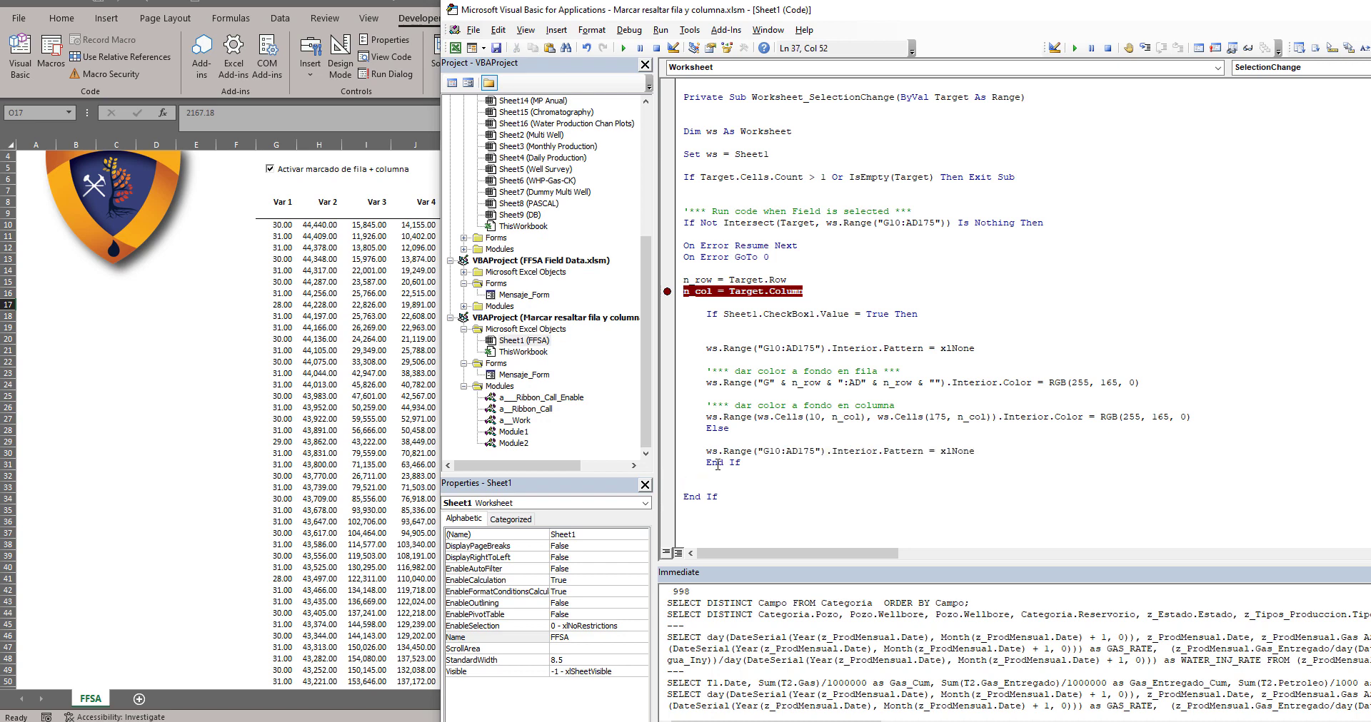
{"action": "key", "text": "Return"}
Remove the n_col breakpoint and test in Excel, where row 34 and Var 13 highlight orange
{"action": "left_click", "coordinate": [667, 292]}
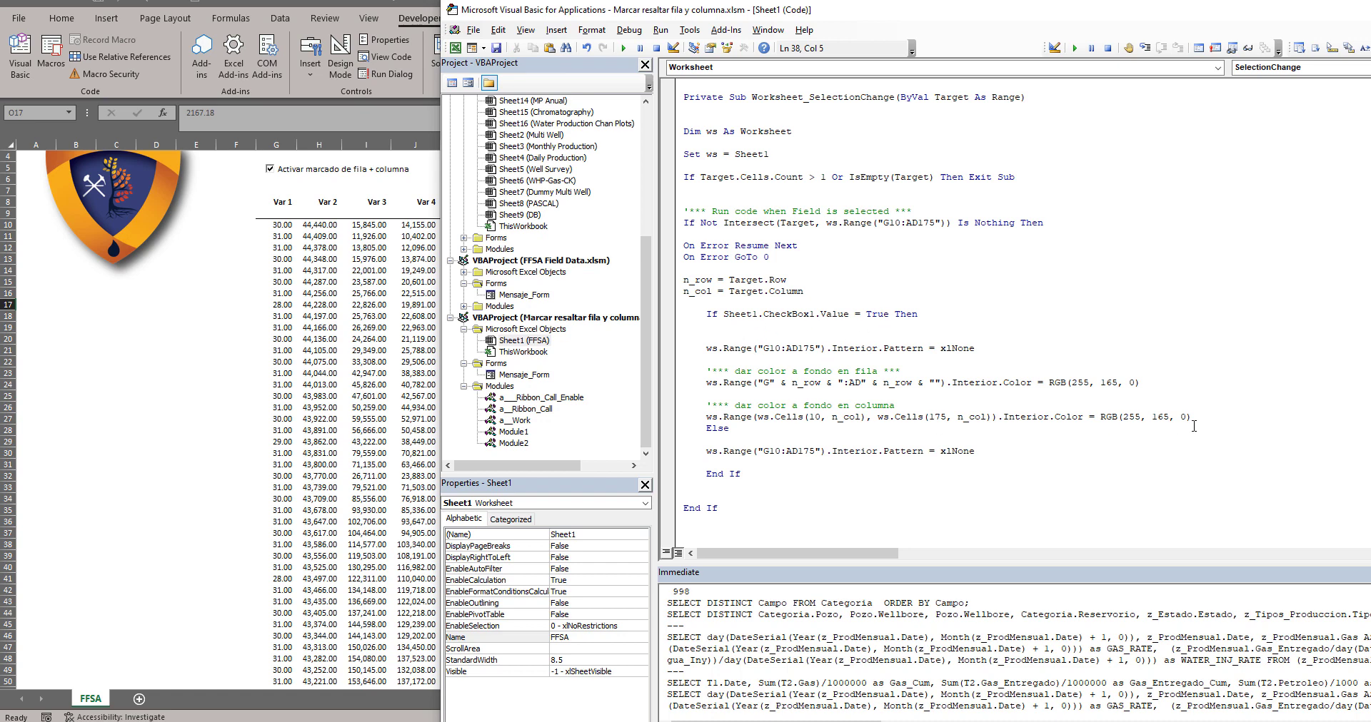
{"action": "left_click_drag", "start_coordinate": [1190, 417], "coordinate": [683, 348]}
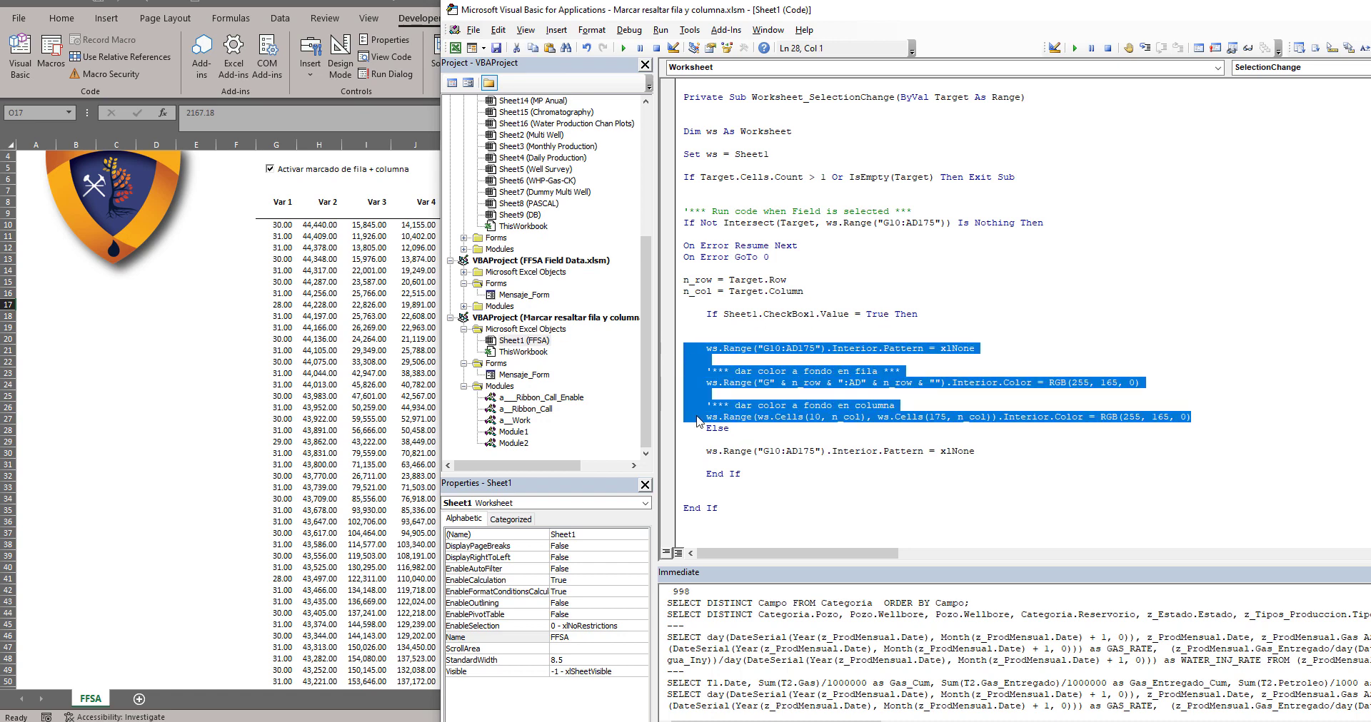
{"action": "left_click", "coordinate": [415, 316]}
{"action": "left_click", "coordinate": [684, 392]}
Select cells across the FFSA table, including S34 and K29, ending on N26 with its row and column highlighted orange
{"action": "left_click", "coordinate": [795, 496]}
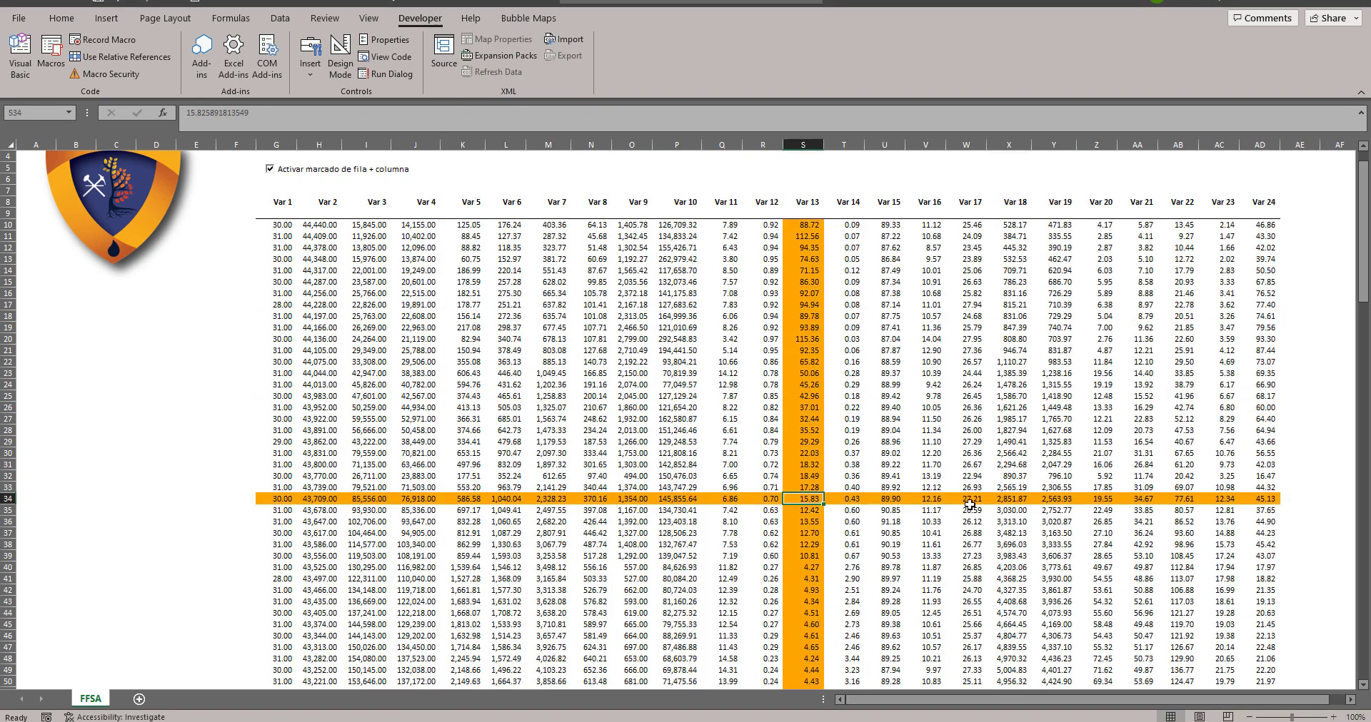
{"action": "left_click", "coordinate": [1031, 385]}
{"action": "left_click", "coordinate": [1200, 252]}
{"action": "left_click", "coordinate": [633, 305]}
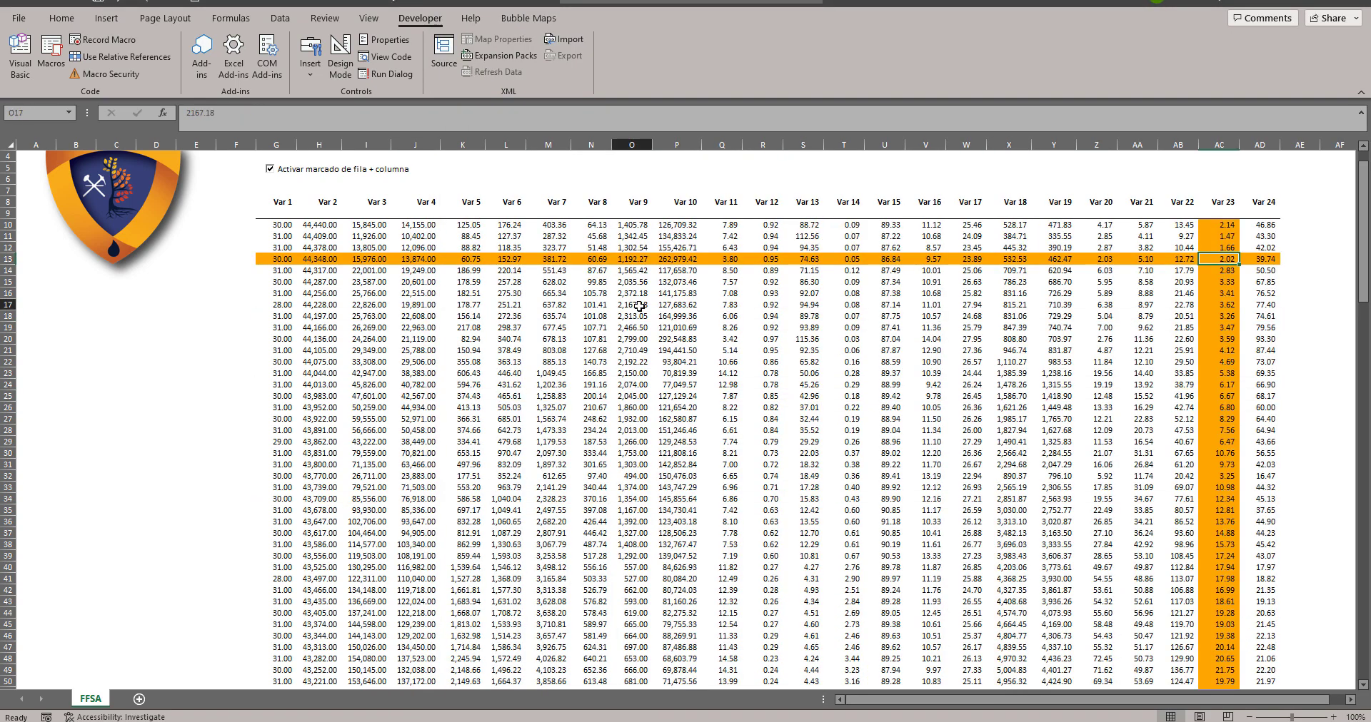
{"action": "left_click", "coordinate": [442, 442]}
{"action": "left_click", "coordinate": [352, 525]}
{"action": "left_click", "coordinate": [320, 539]}
{"action": "left_click", "coordinate": [593, 409]}
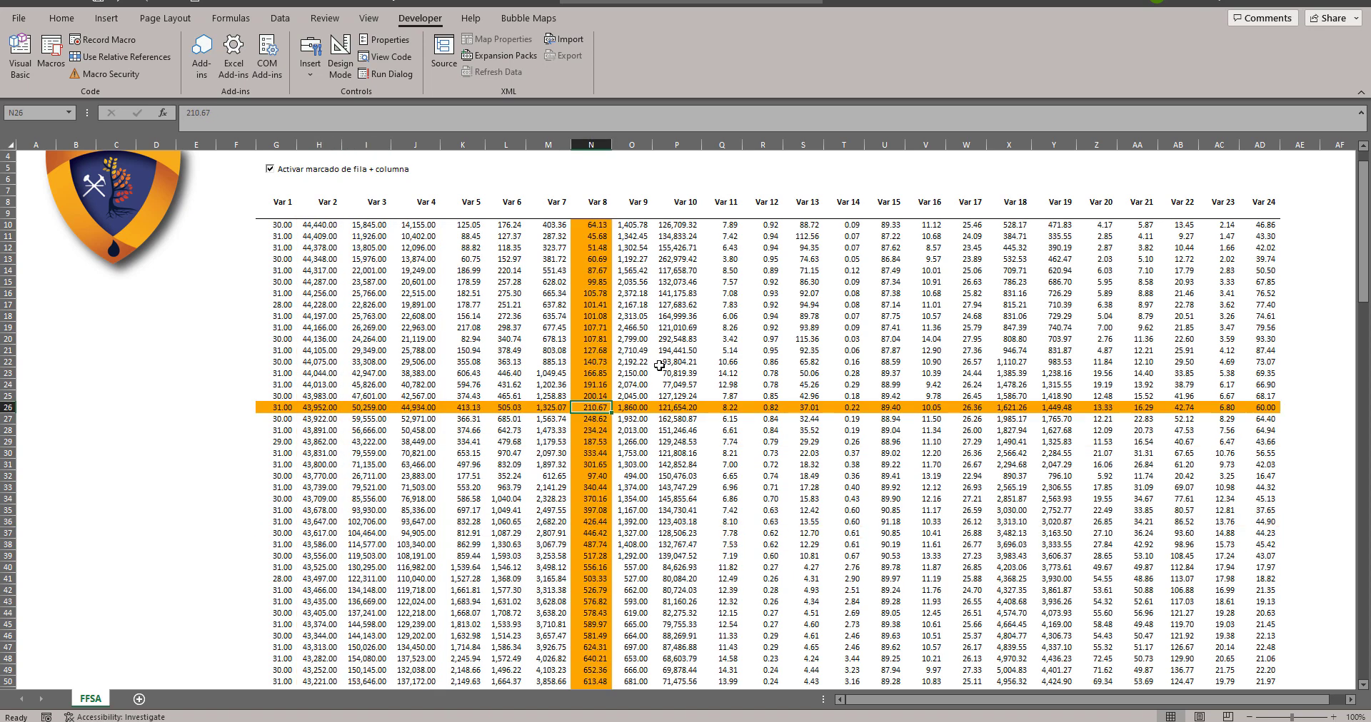